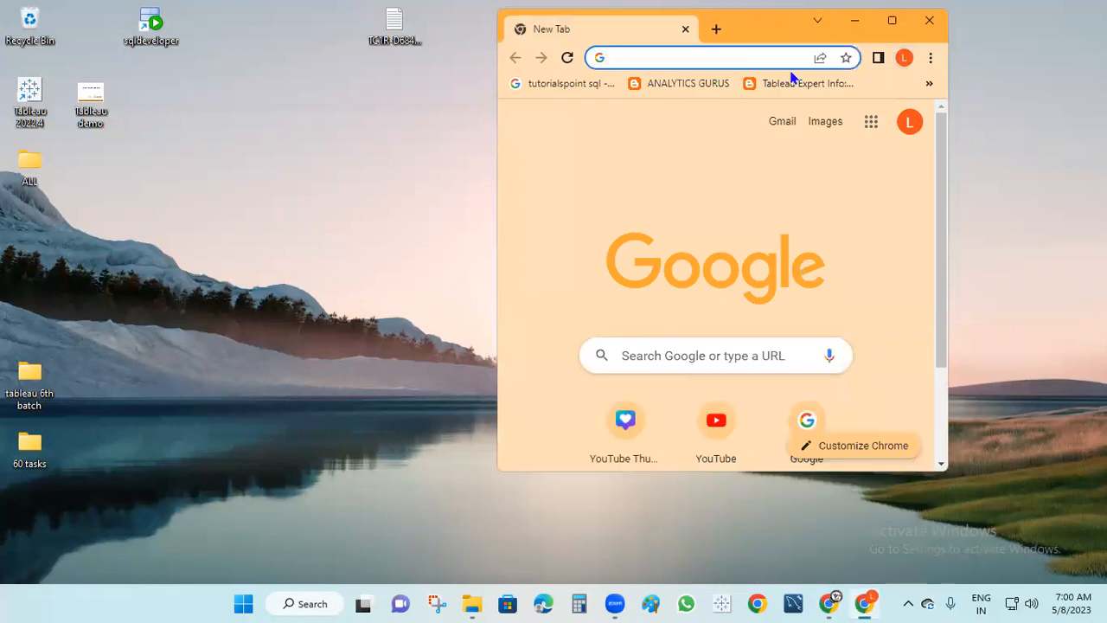
Bring Chrome forward and go to the Google homepage via the address bar
click(878, 58)
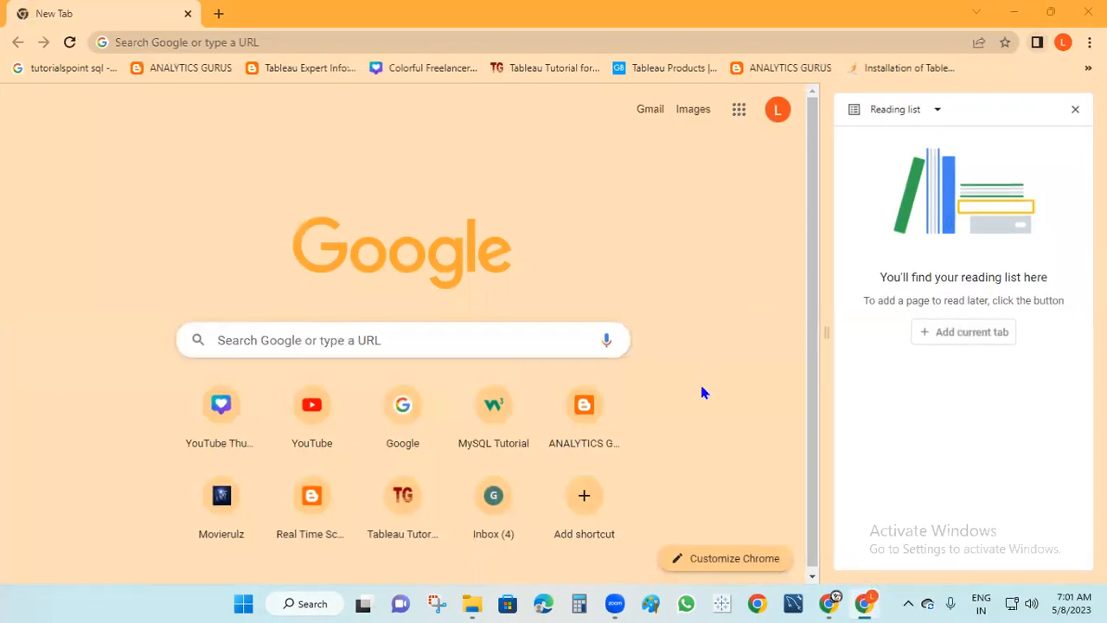
click(148, 42)
text(go)
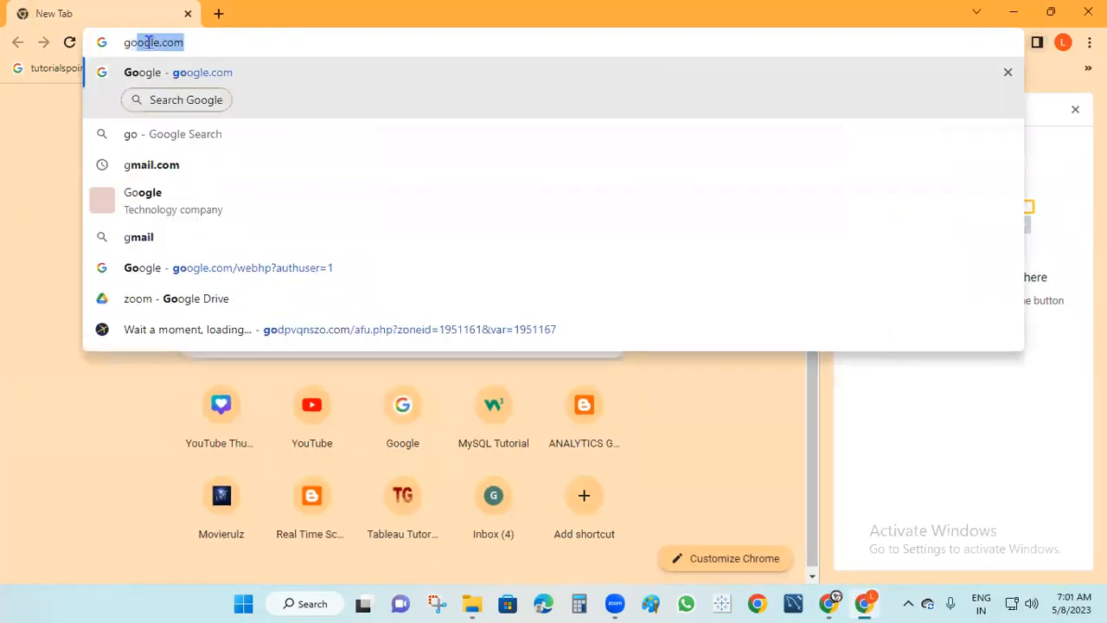
text(ogle)
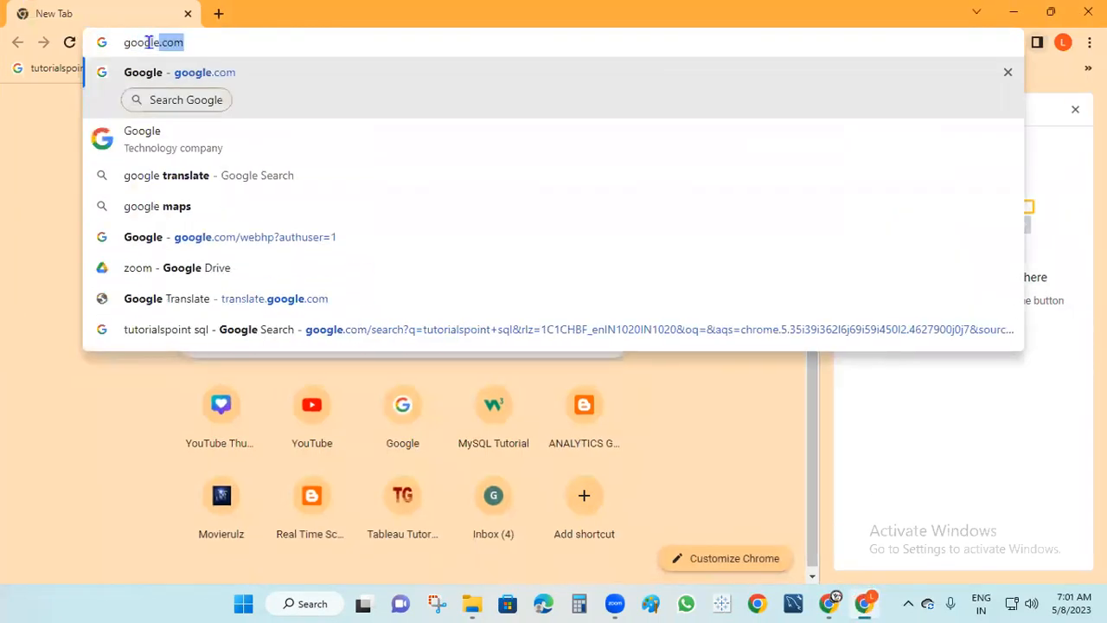
click(161, 136)
click(65, 251)
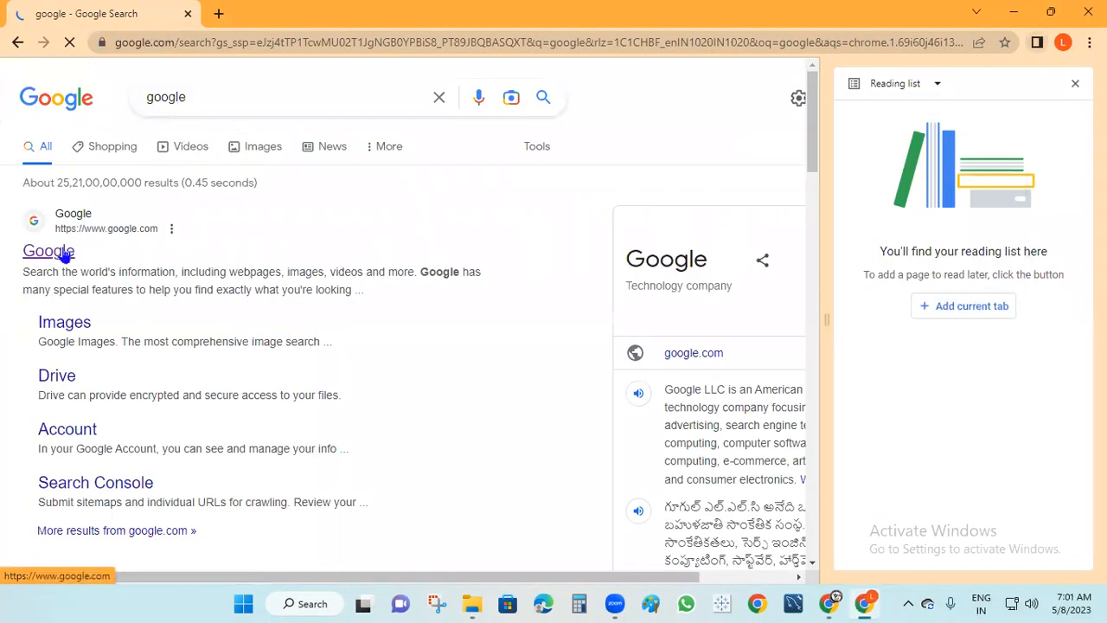
Close the reading list panel and search Google for 'tableau'
click(327, 229)
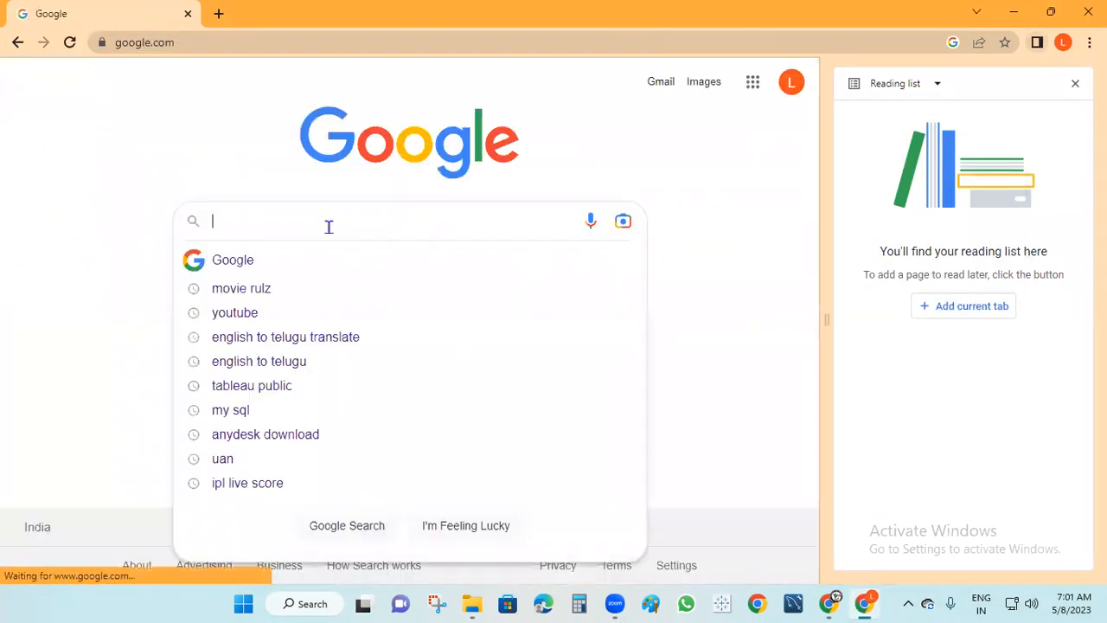
click(1075, 83)
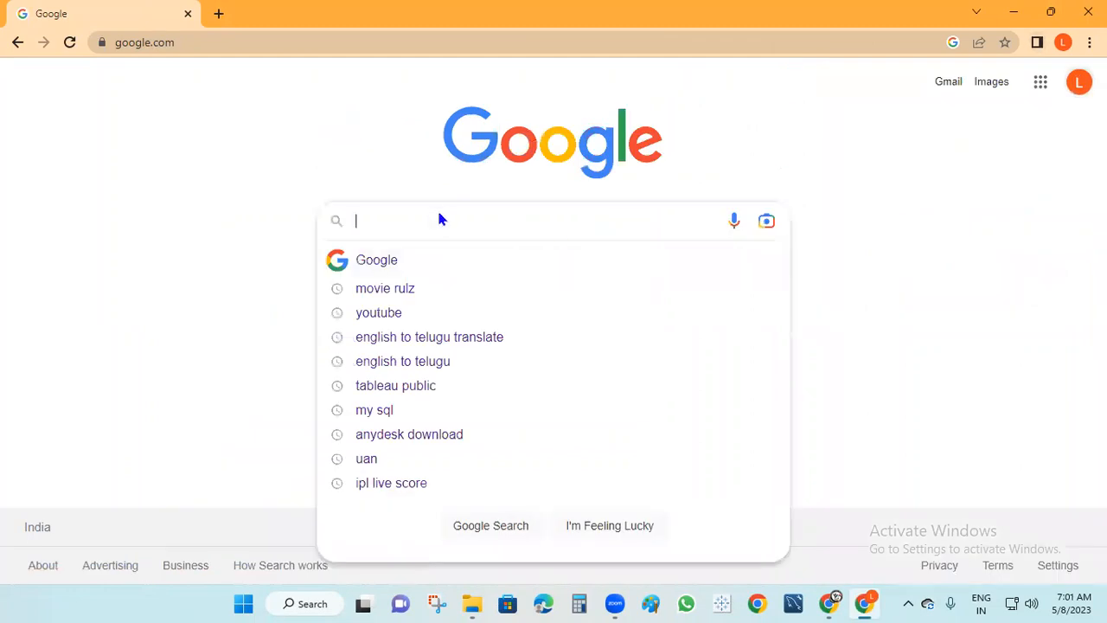
text(tableau)
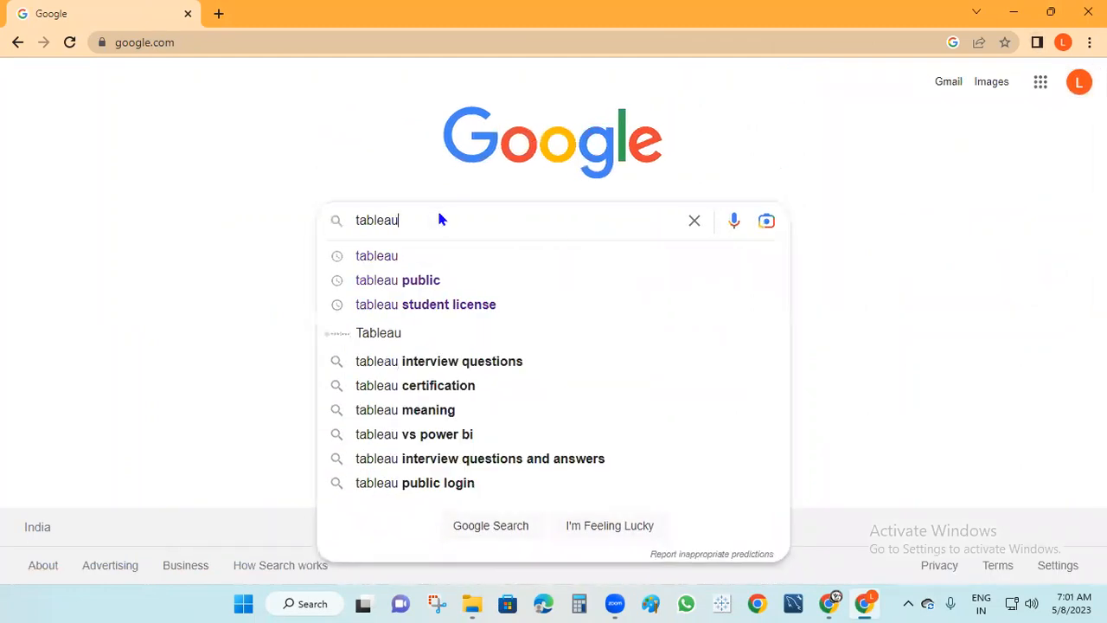
click(382, 253)
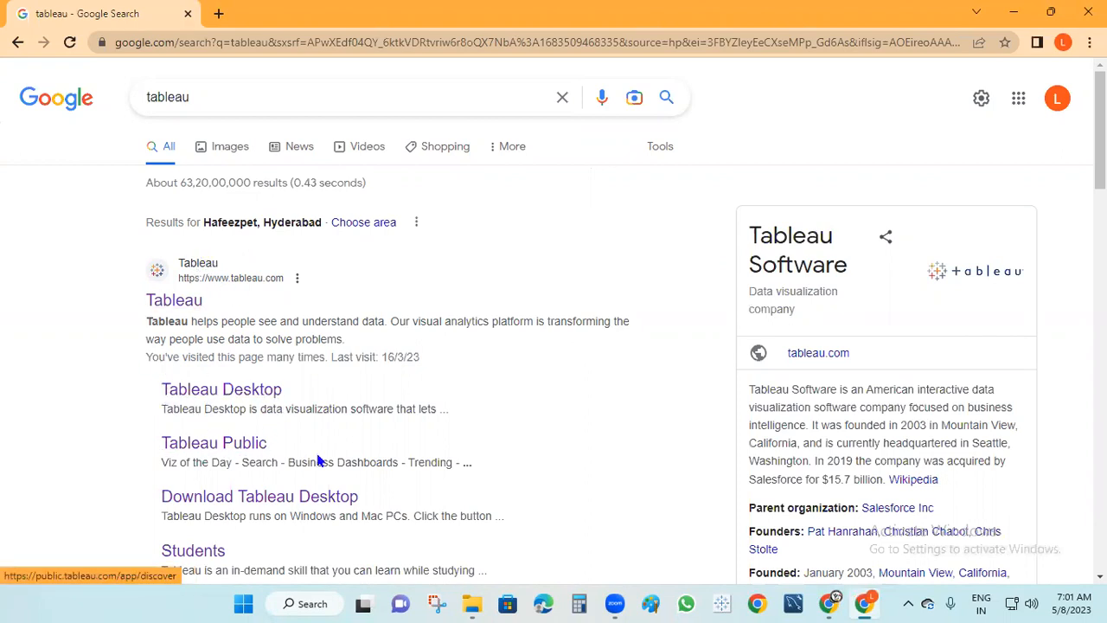
Open the official tableau.com result from the search listing
scroll(223, 413, down, 1)
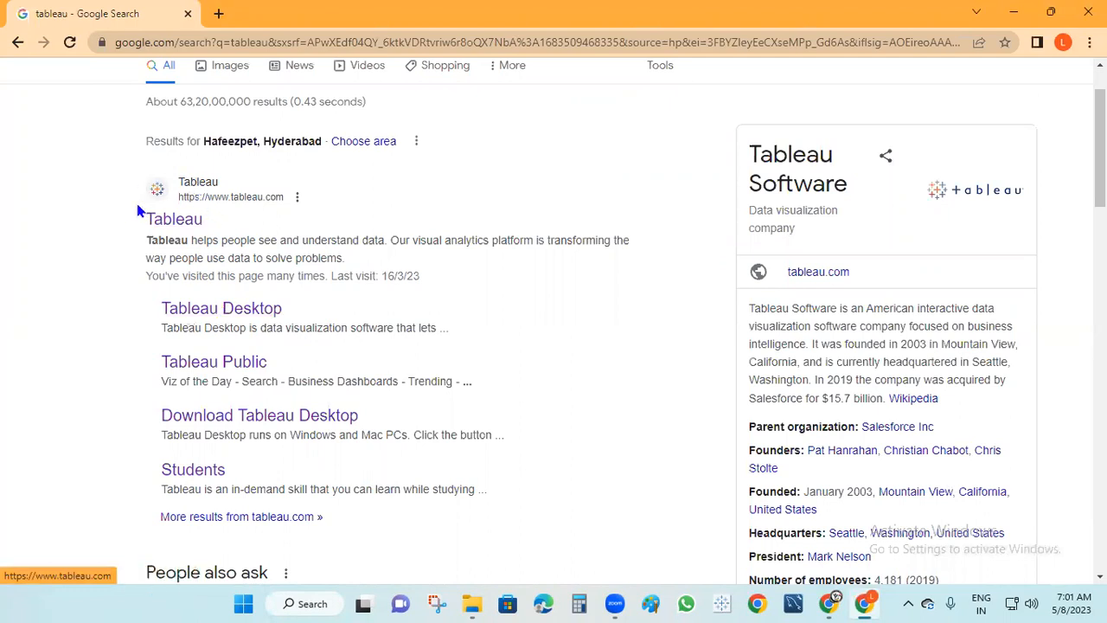
click(199, 186)
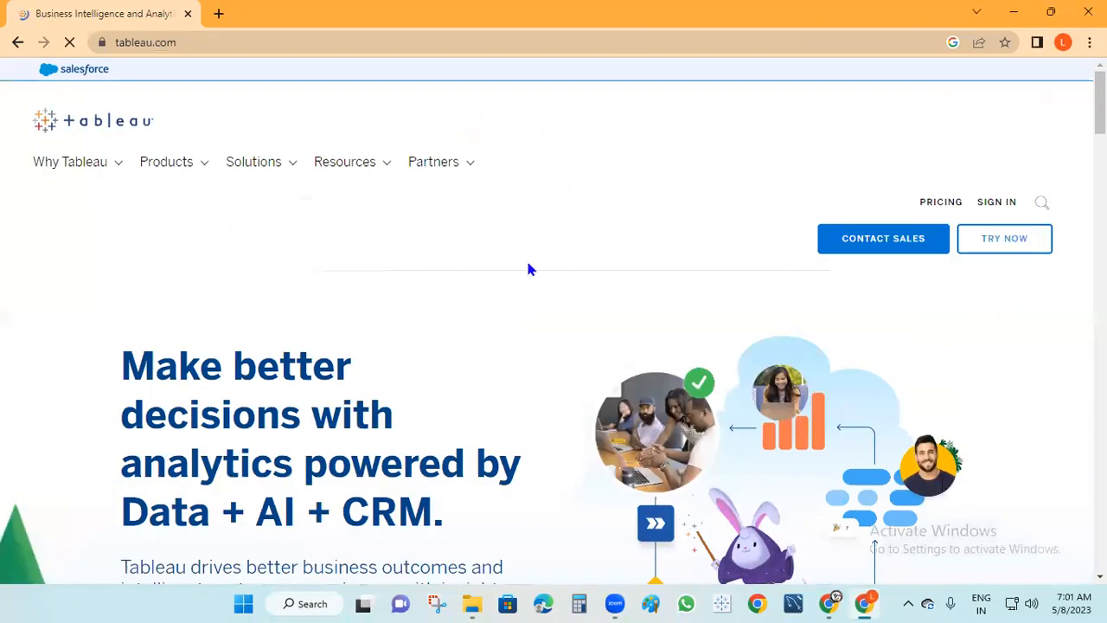
Show the Products dropdown listing Desktop, Server, Cloud, Prep and Public
mouse_move(203, 182)
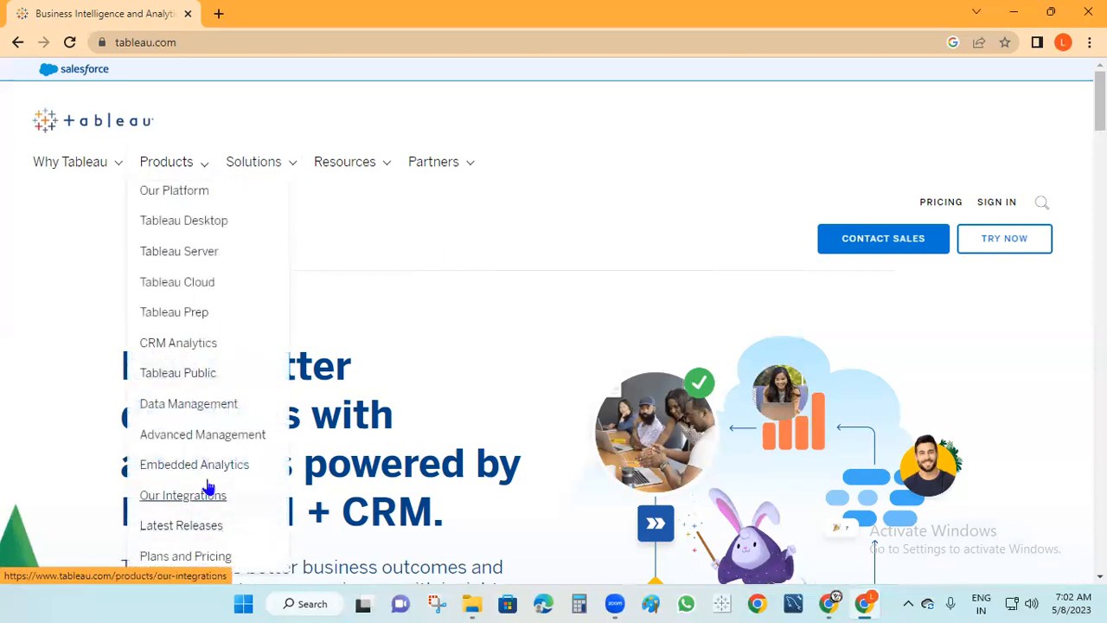
Open the Tableau Desktop page and scroll to the Start a Free Trial button
click(199, 223)
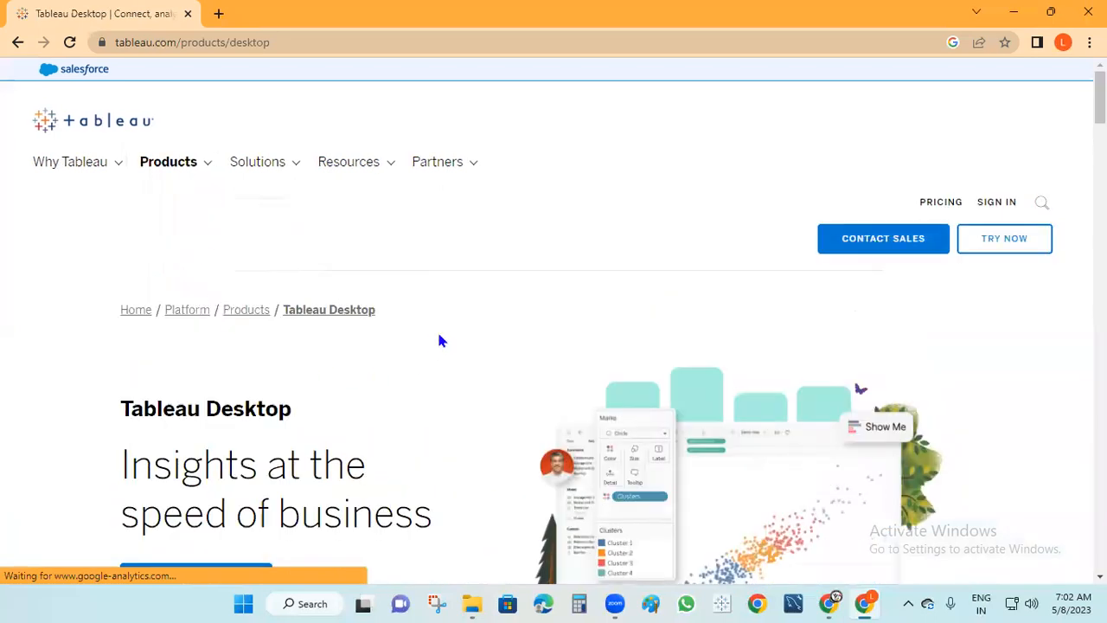
scroll(437, 336, down, 3)
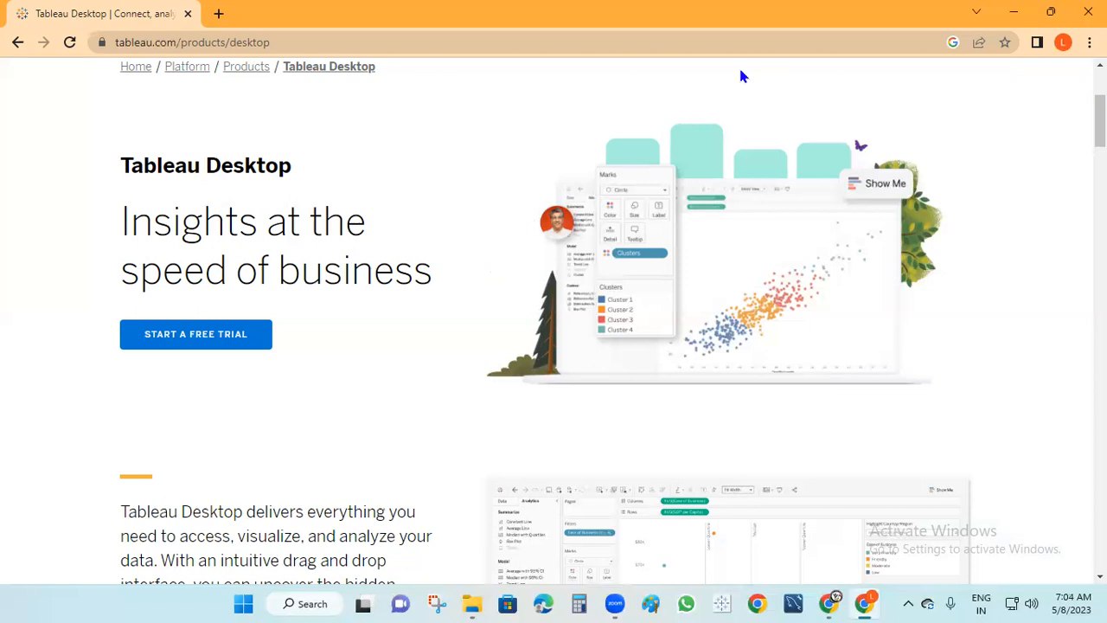
mouse_move(454, 179)
mouse_down()
mouse_move(453, 199)
mouse_move(467, 176)
mouse_up()
mouse_move(427, 211)
mouse_down()
mouse_move(498, 199)
mouse_move(509, 227)
mouse_move(428, 234)
mouse_move(458, 230)
mouse_move(416, 256)
mouse_up()
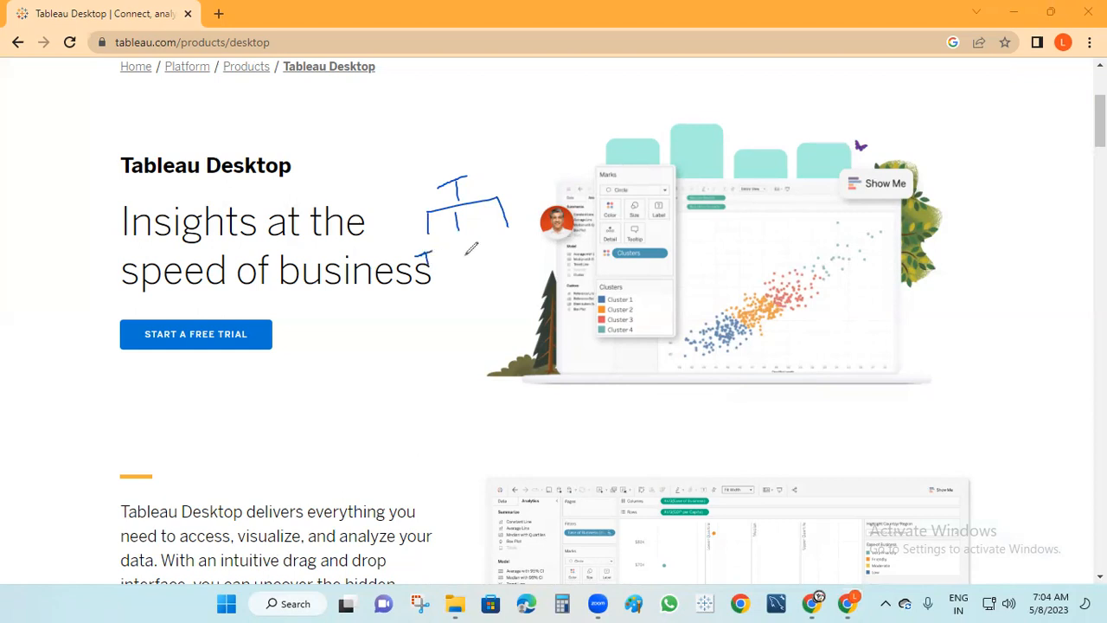
mouse_move(454, 252)
mouse_down()
mouse_move(472, 250)
mouse_move(456, 262)
mouse_up()
drag(512, 239, 517, 248)
mouse_move(434, 230)
mouse_down()
mouse_move(404, 253)
mouse_move(433, 275)
mouse_move(436, 235)
mouse_move(422, 235)
mouse_up()
drag(425, 278, 417, 353)
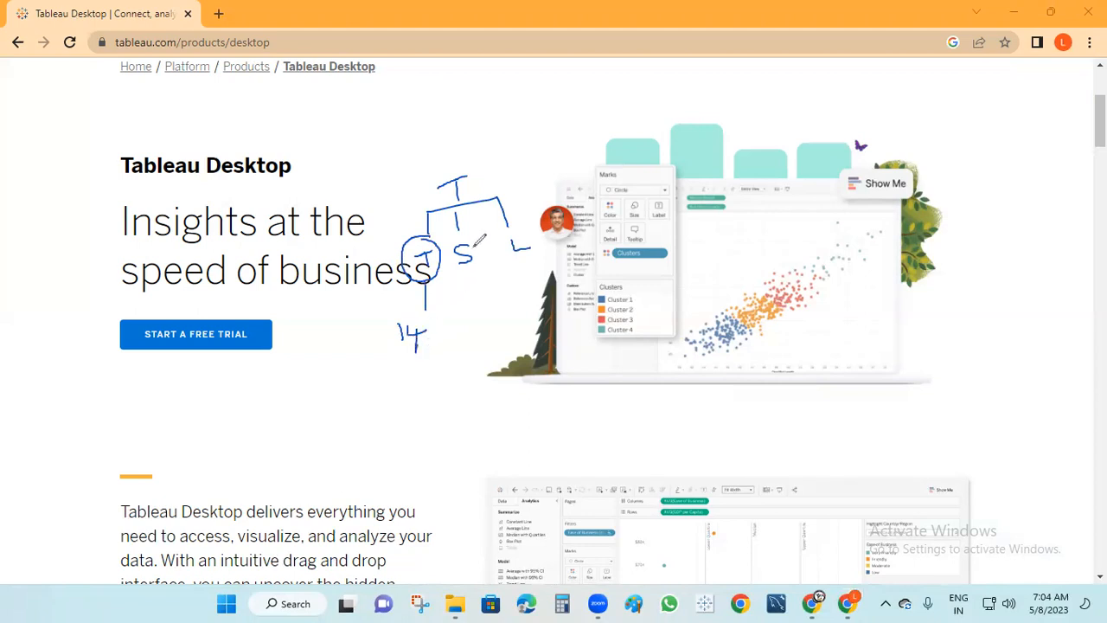
mouse_move(460, 229)
mouse_down()
mouse_move(495, 267)
mouse_move(468, 232)
mouse_up()
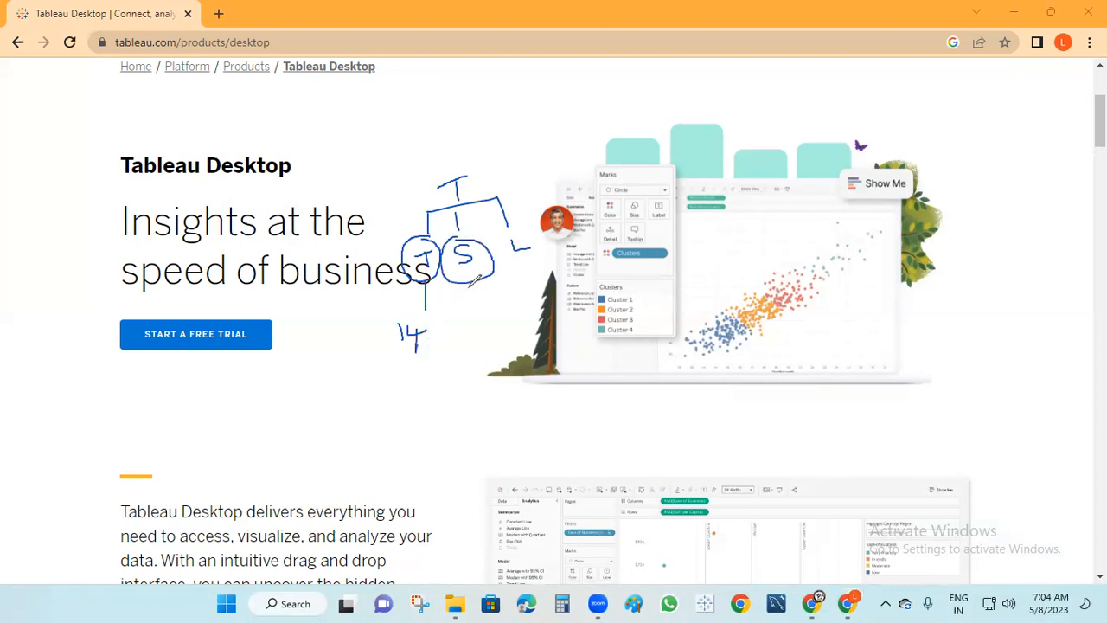
mouse_move(469, 284)
mouse_down()
mouse_move(466, 351)
mouse_move(480, 363)
mouse_move(525, 327)
mouse_move(474, 323)
mouse_move(480, 376)
mouse_move(540, 329)
mouse_move(512, 322)
mouse_up()
mouse_move(518, 232)
mouse_down()
mouse_move(507, 272)
mouse_move(559, 244)
mouse_move(530, 228)
mouse_move(655, 267)
mouse_move(682, 239)
mouse_move(697, 247)
mouse_up()
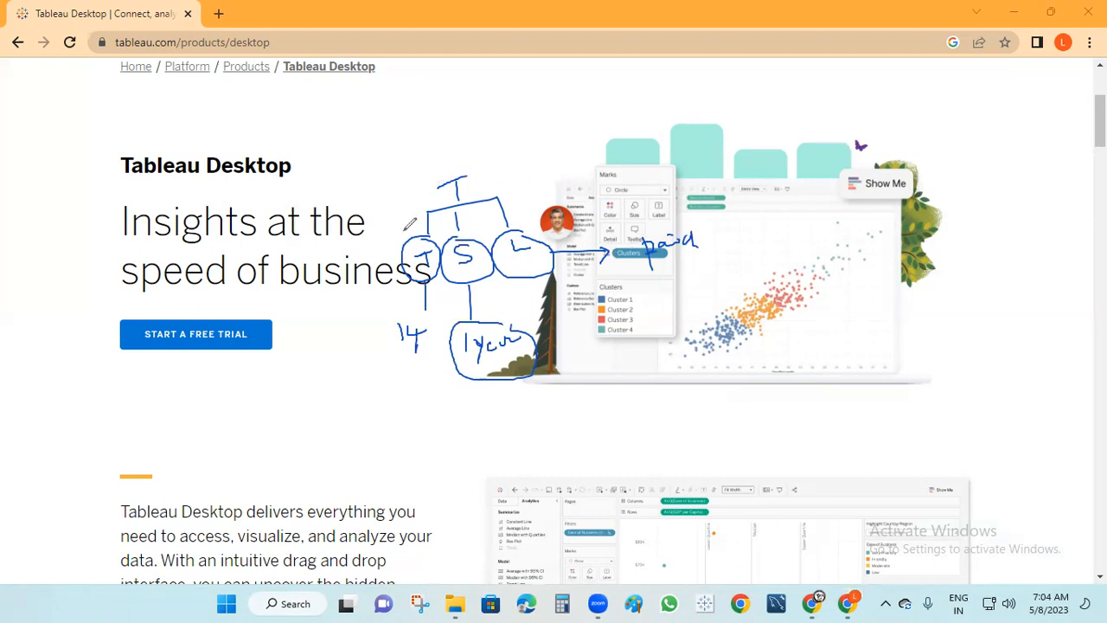
mouse_move(415, 305)
mouse_down()
mouse_move(387, 360)
mouse_move(442, 343)
mouse_move(416, 297)
mouse_up()
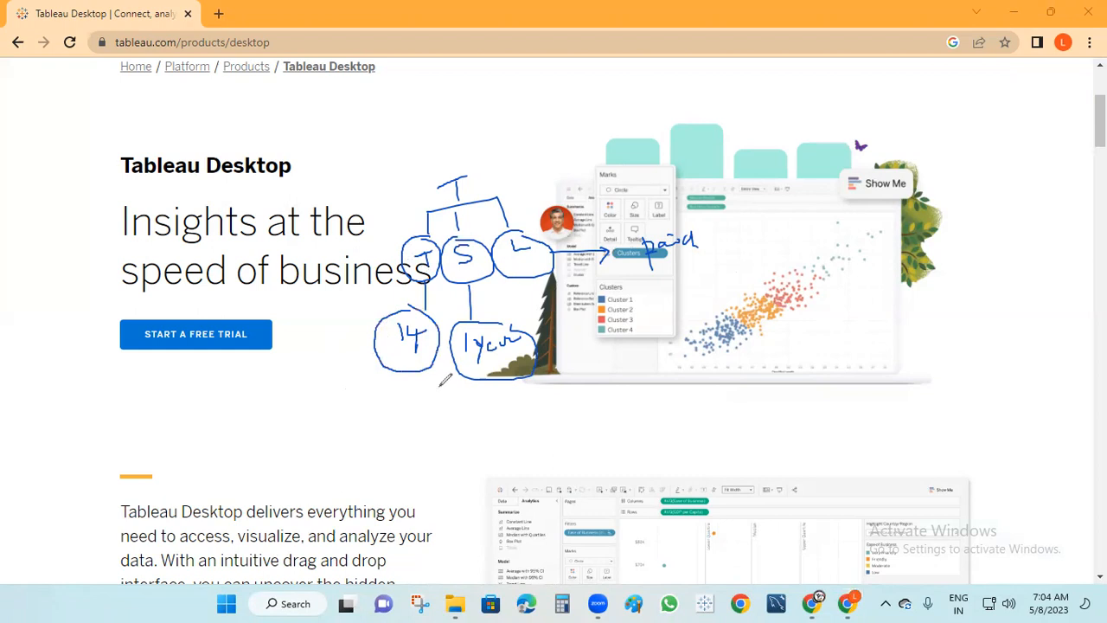
mouse_move(413, 378)
mouse_down()
mouse_move(419, 399)
mouse_move(471, 407)
mouse_move(481, 389)
mouse_up()
mouse_move(507, 398)
mouse_down()
mouse_move(571, 391)
mouse_move(568, 287)
mouse_up()
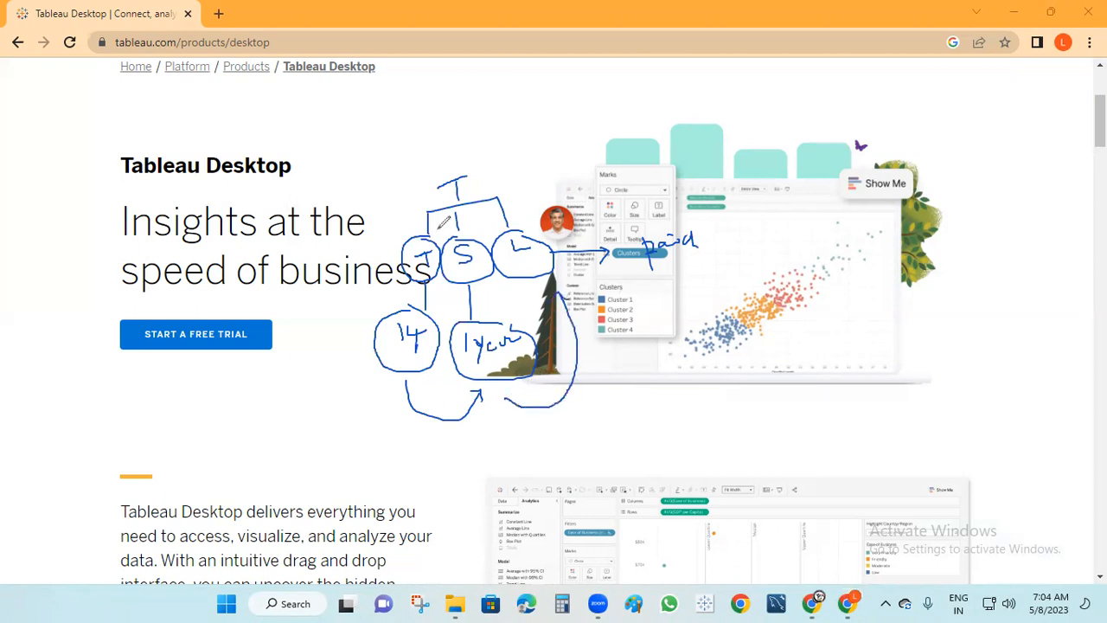
click(667, 165)
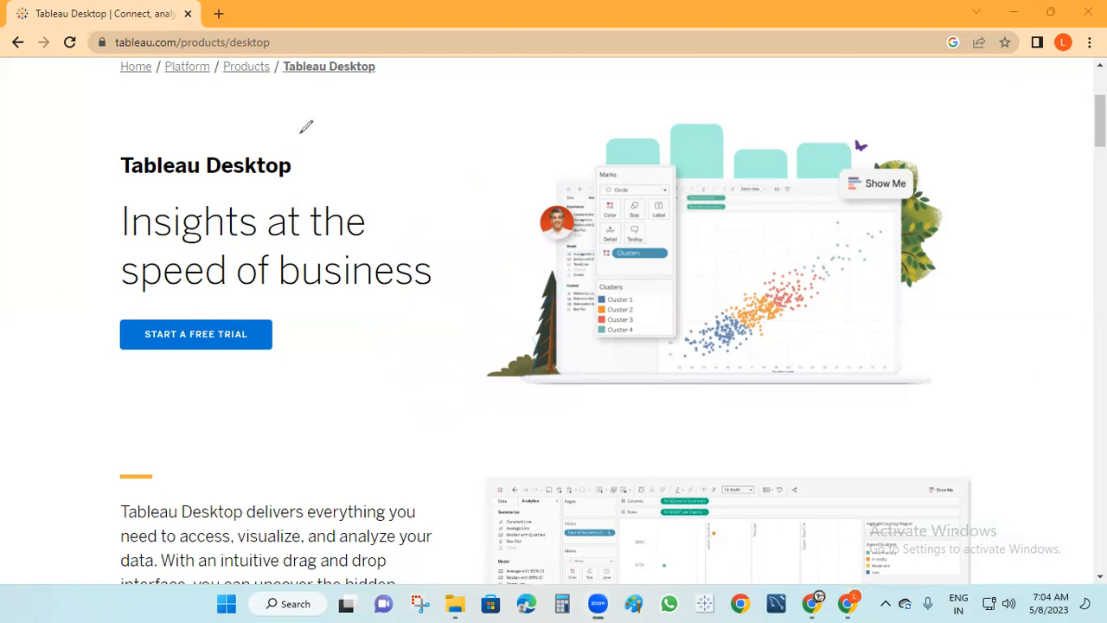
Open the free-trial signup form and fill first and last name from saved suggestions
click(209, 345)
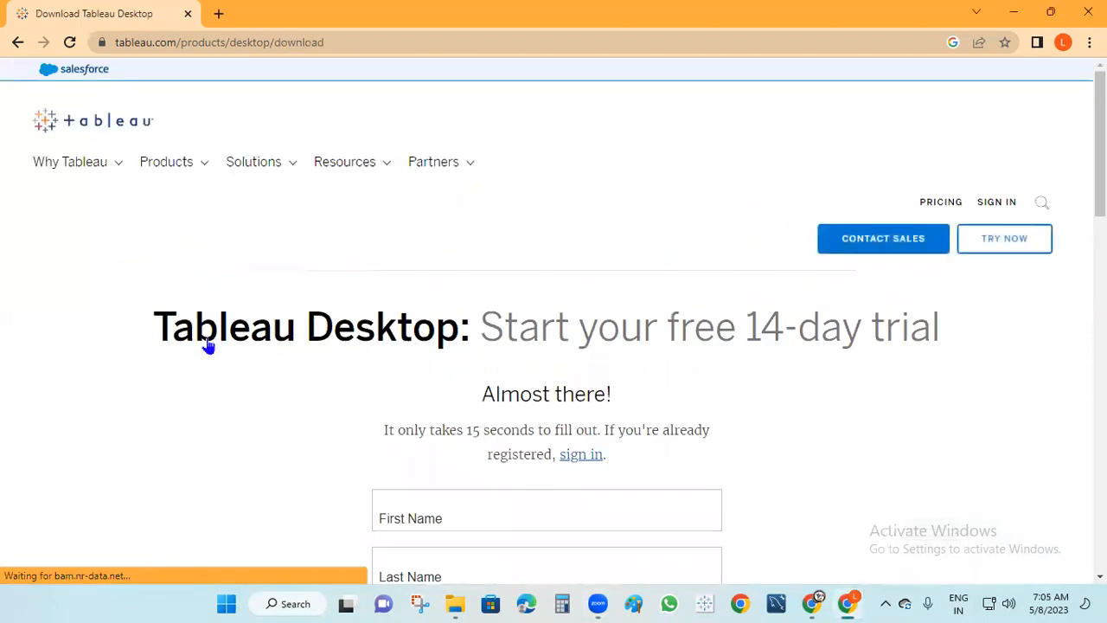
scroll(422, 434, down, 2)
scroll(511, 464, down, 1)
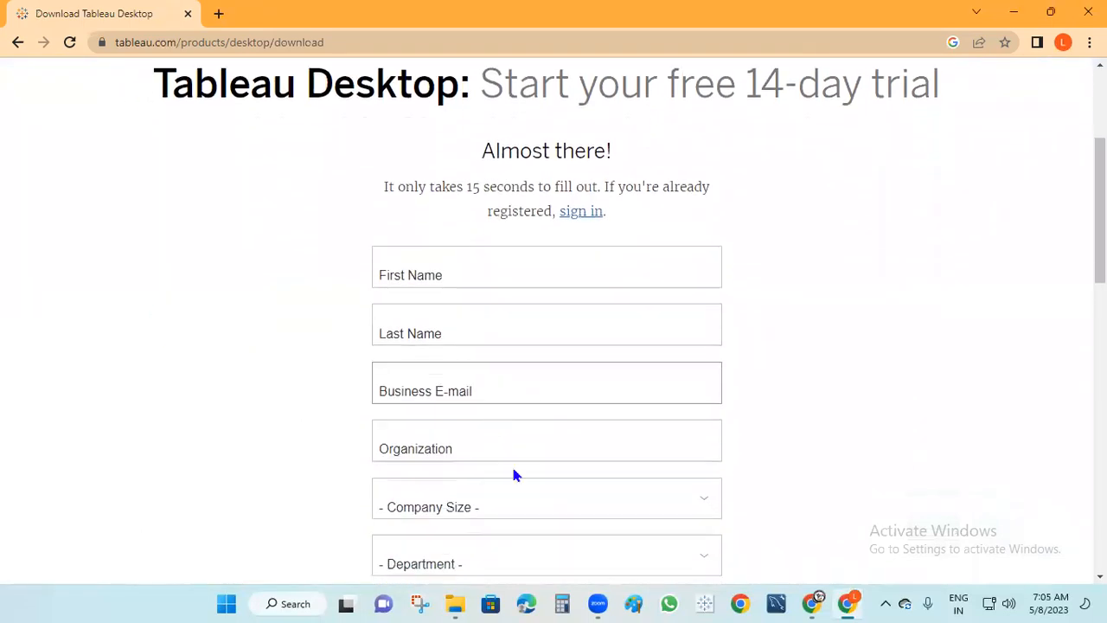
scroll(488, 469, down, 3)
scroll(491, 478, up, 3)
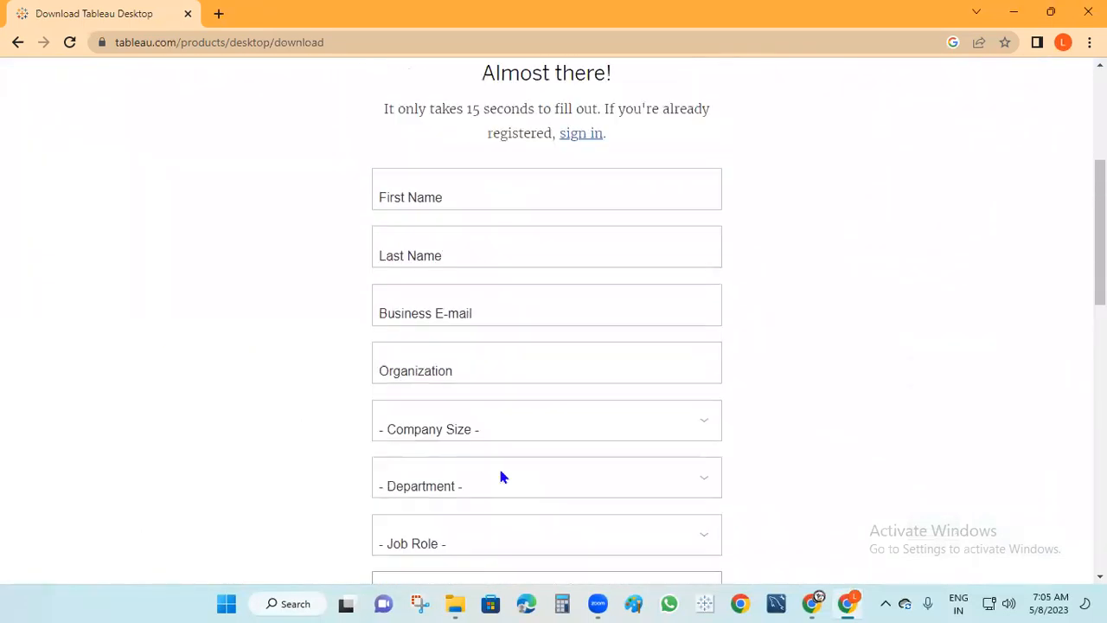
click(485, 278)
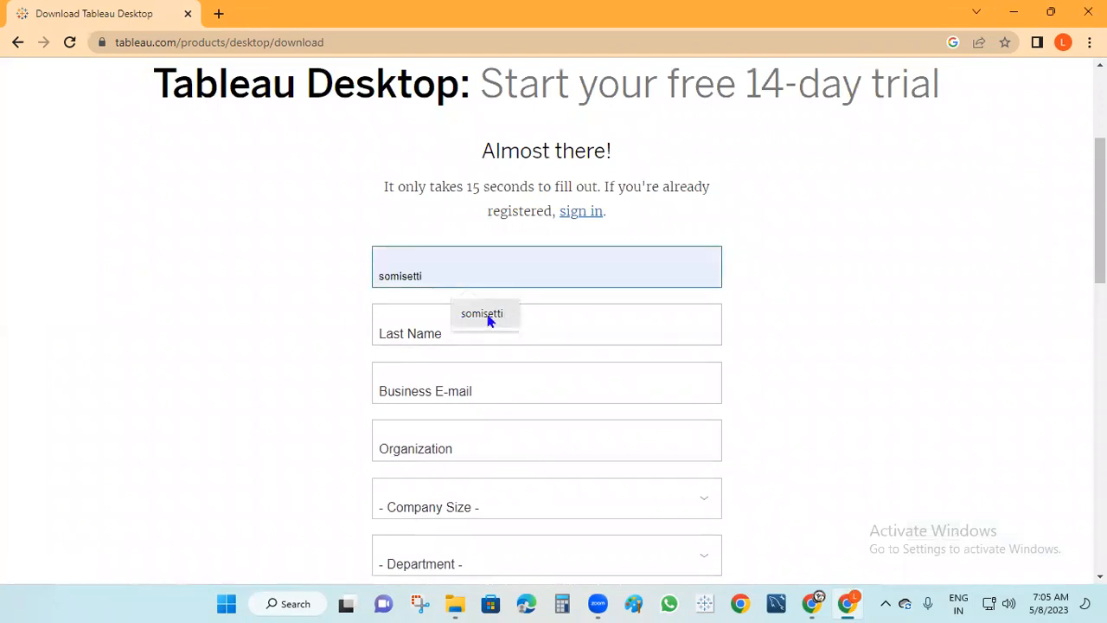
click(488, 318)
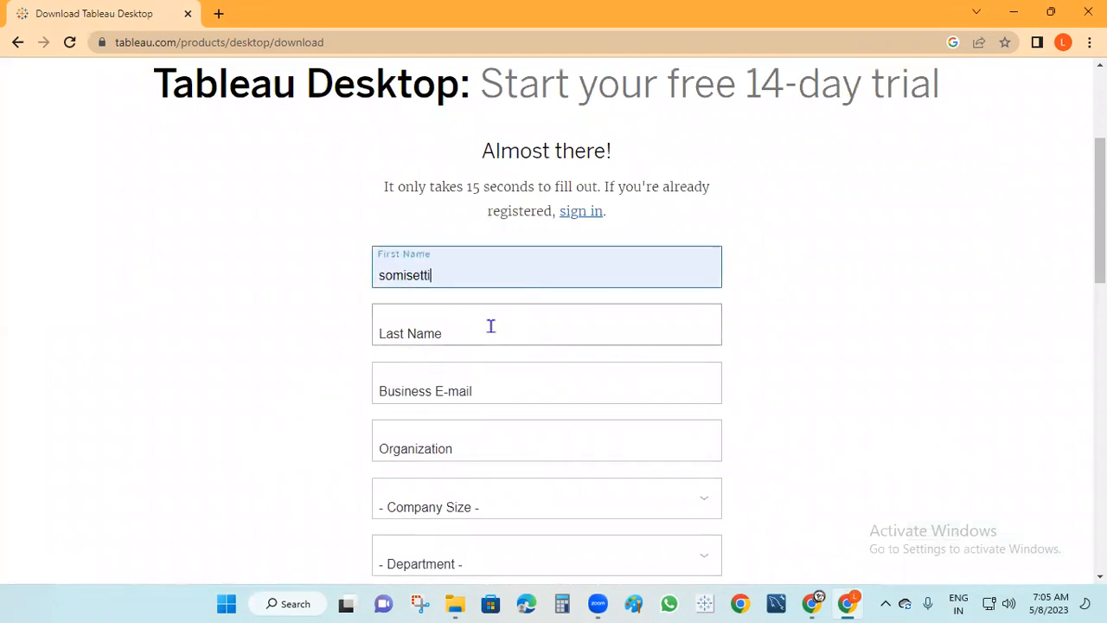
click(490, 324)
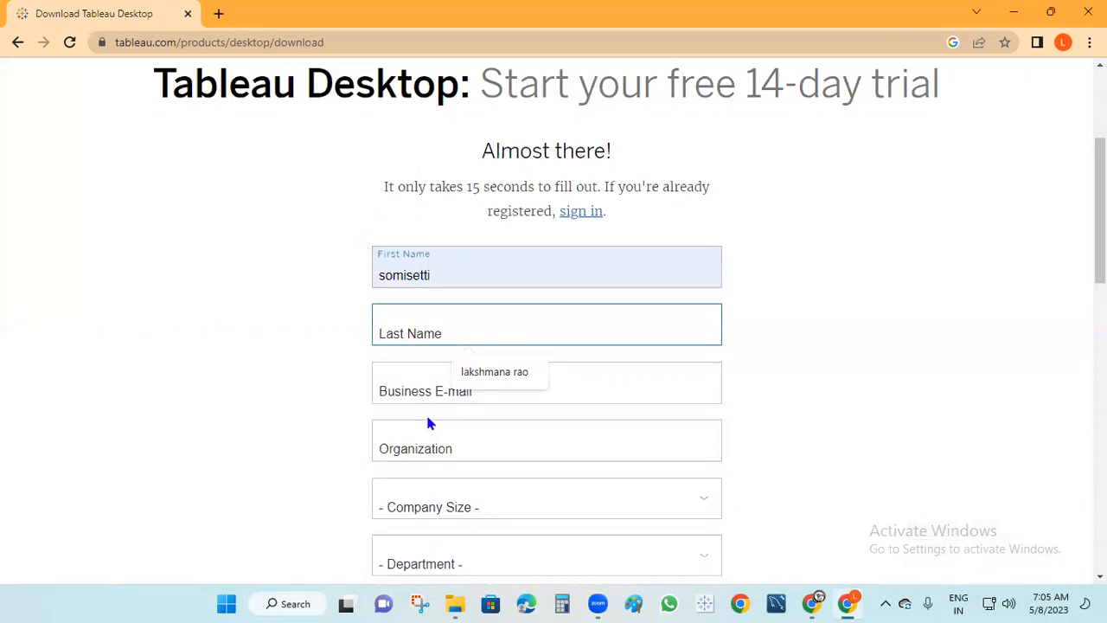
click(498, 374)
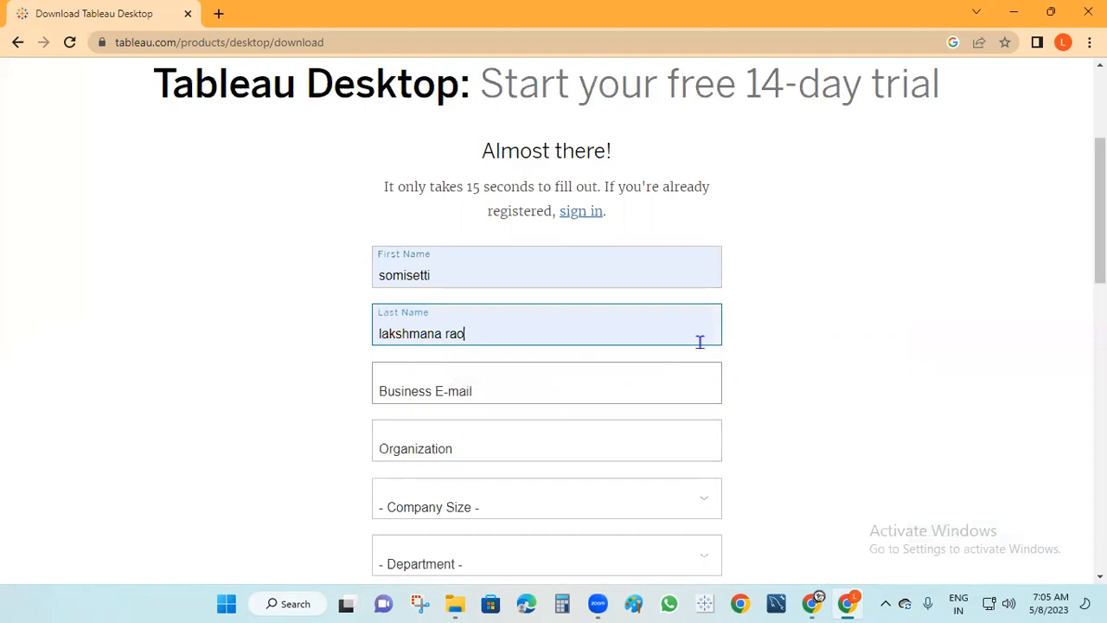
Autofill the business e-mail and set the organization to SLR
scroll(699, 343, down, 1)
click(446, 308)
click(525, 359)
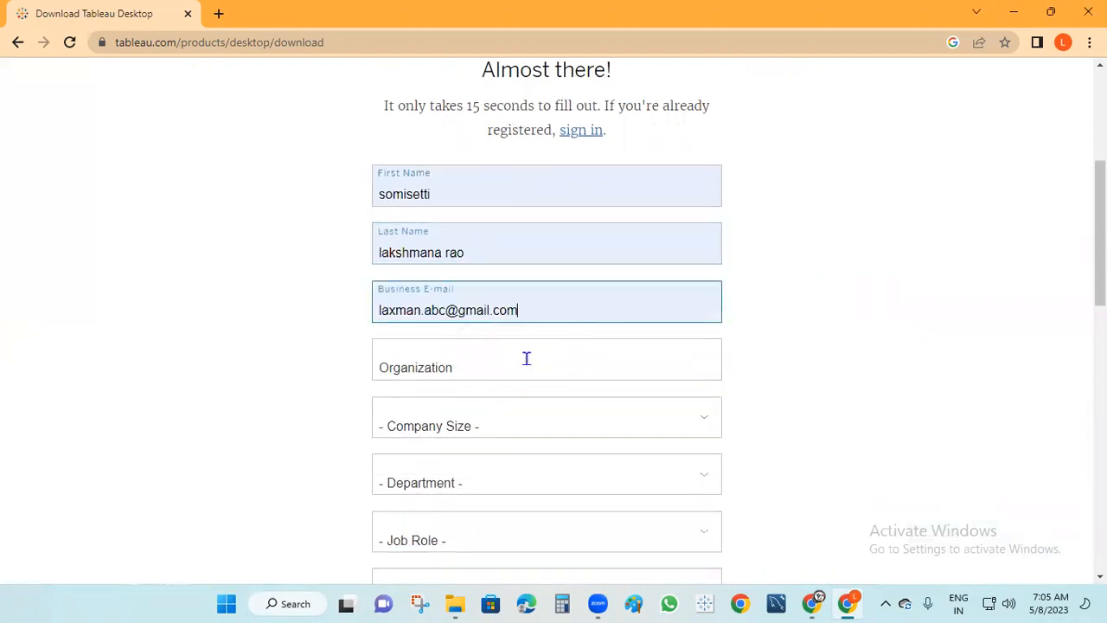
click(509, 369)
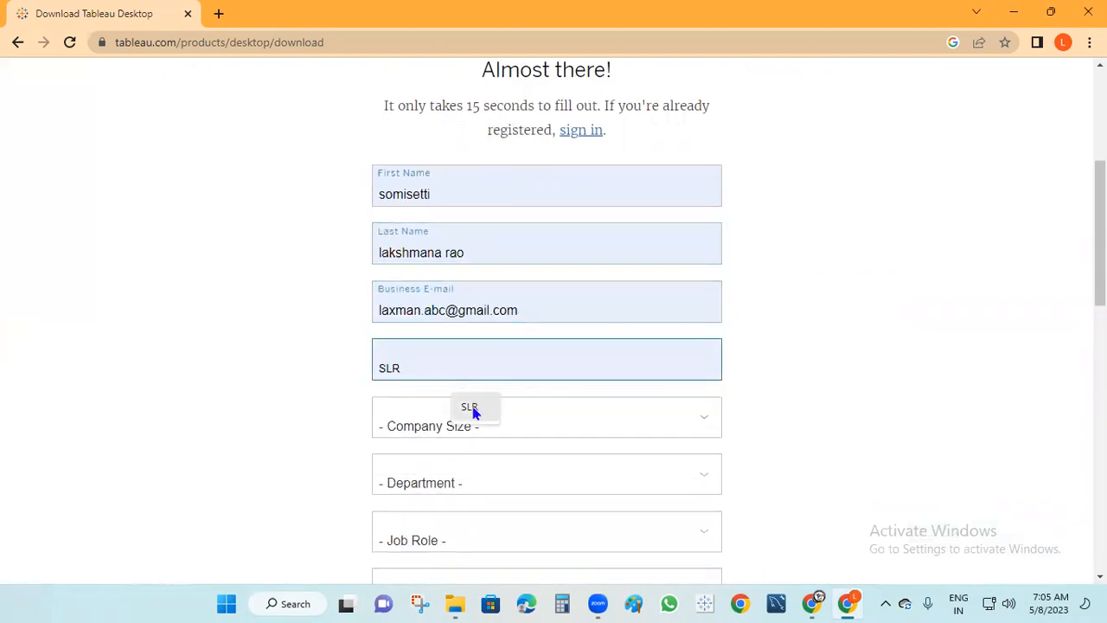
click(471, 405)
Set company size 1 - 20 employees, department Software Development, job role Architect
scroll(552, 408, down, 1)
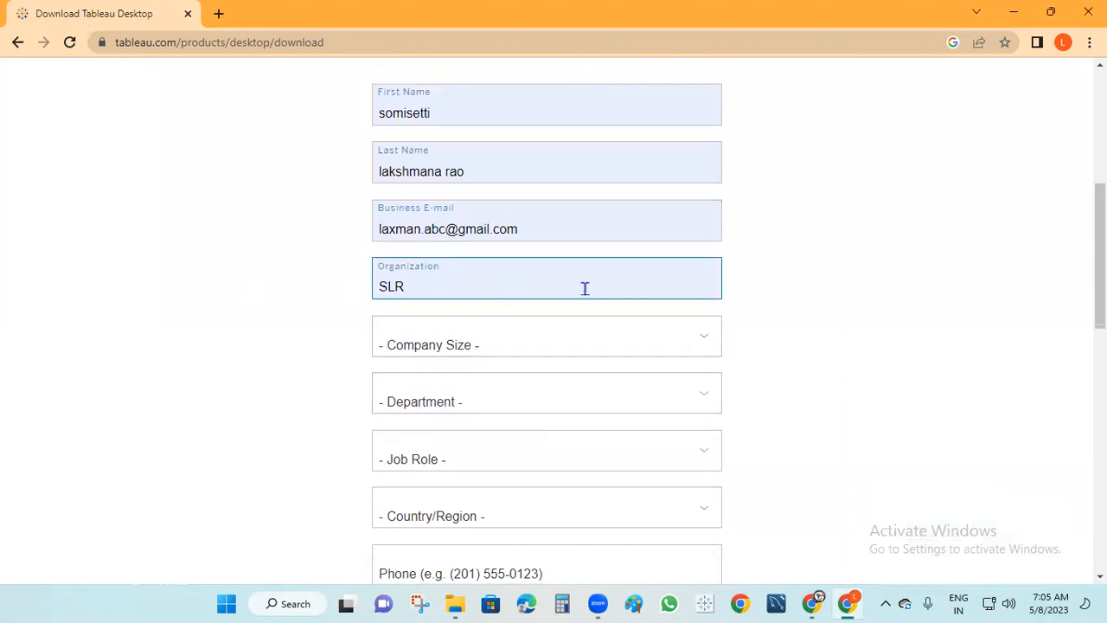
click(474, 342)
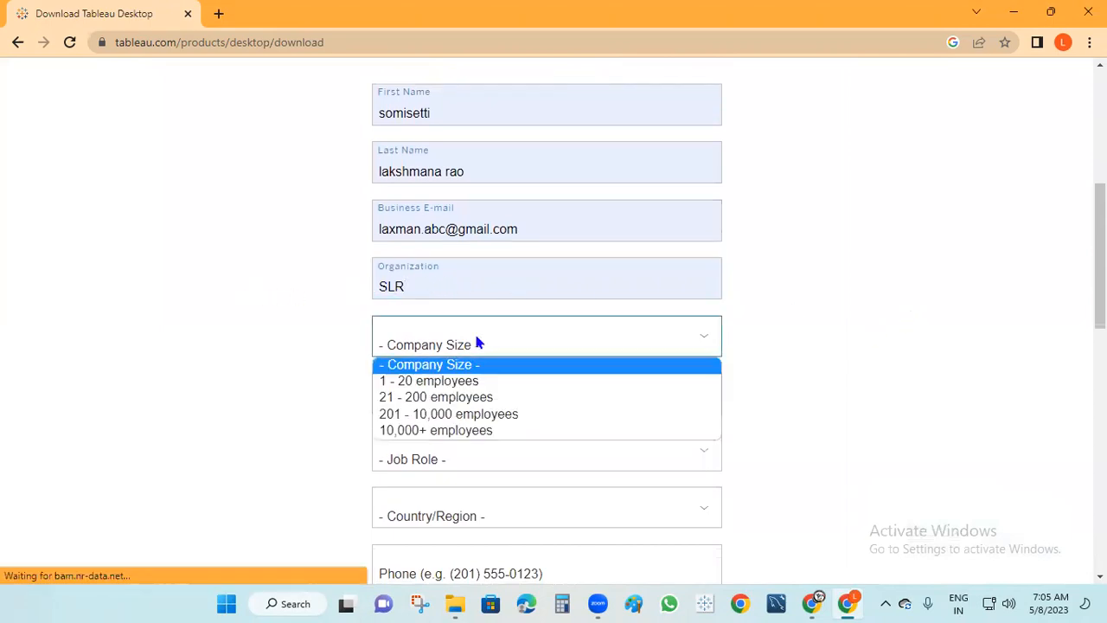
click(429, 385)
click(490, 394)
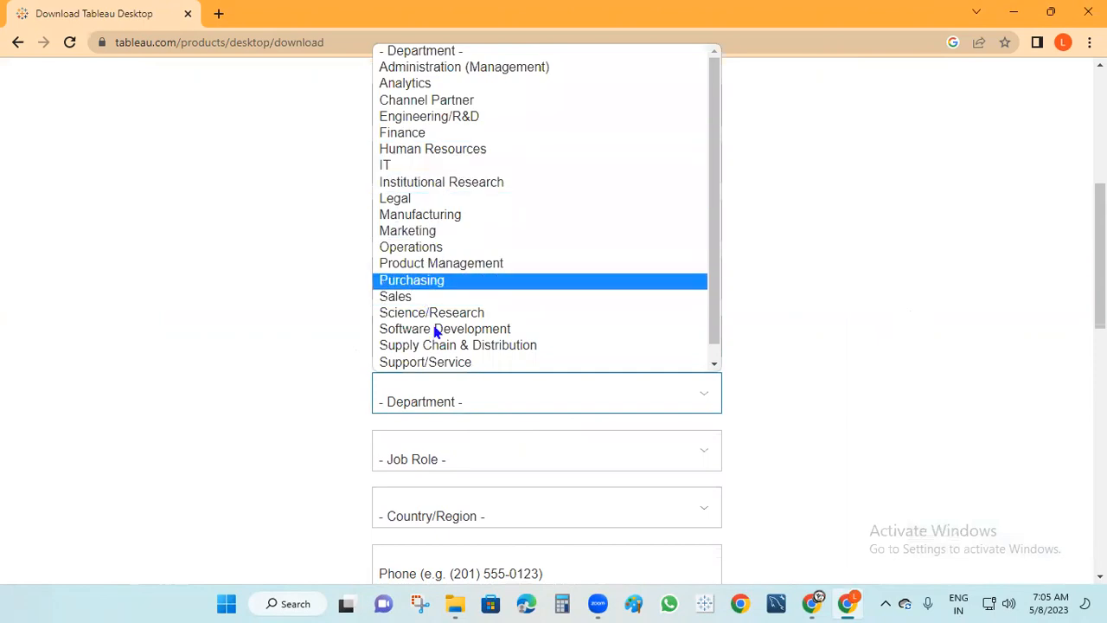
scroll(441, 351, down, 1)
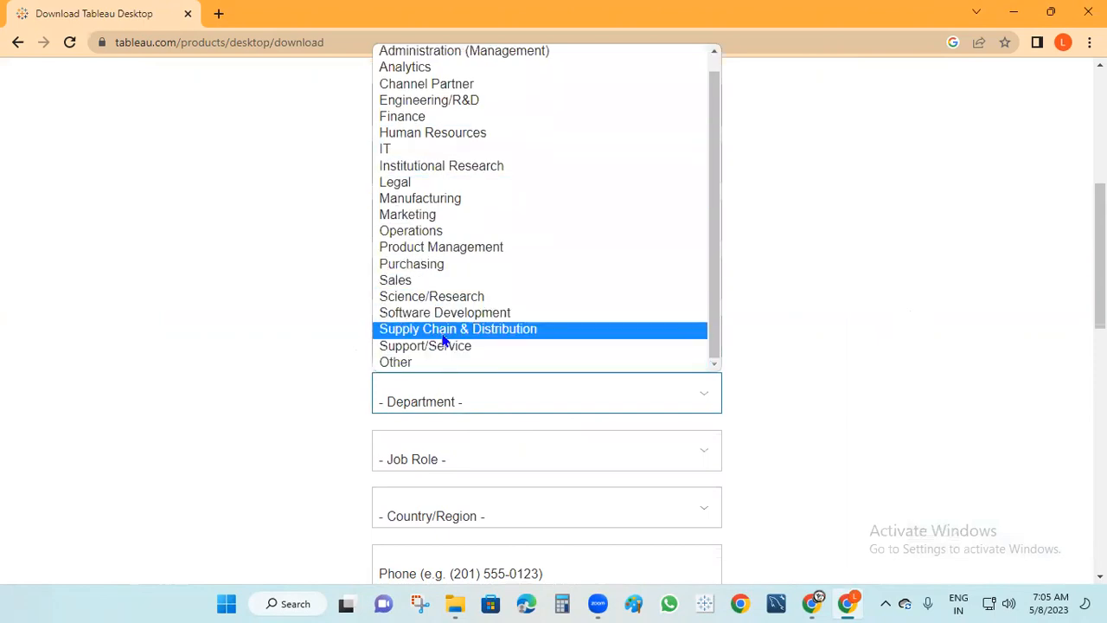
click(447, 320)
scroll(476, 439, down, 1)
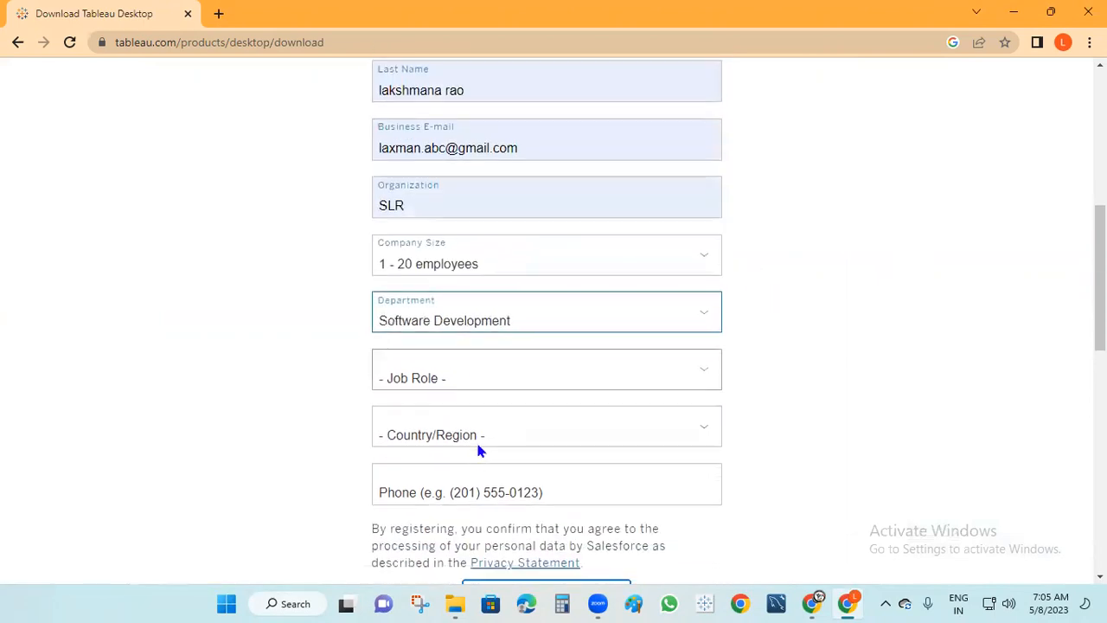
click(479, 373)
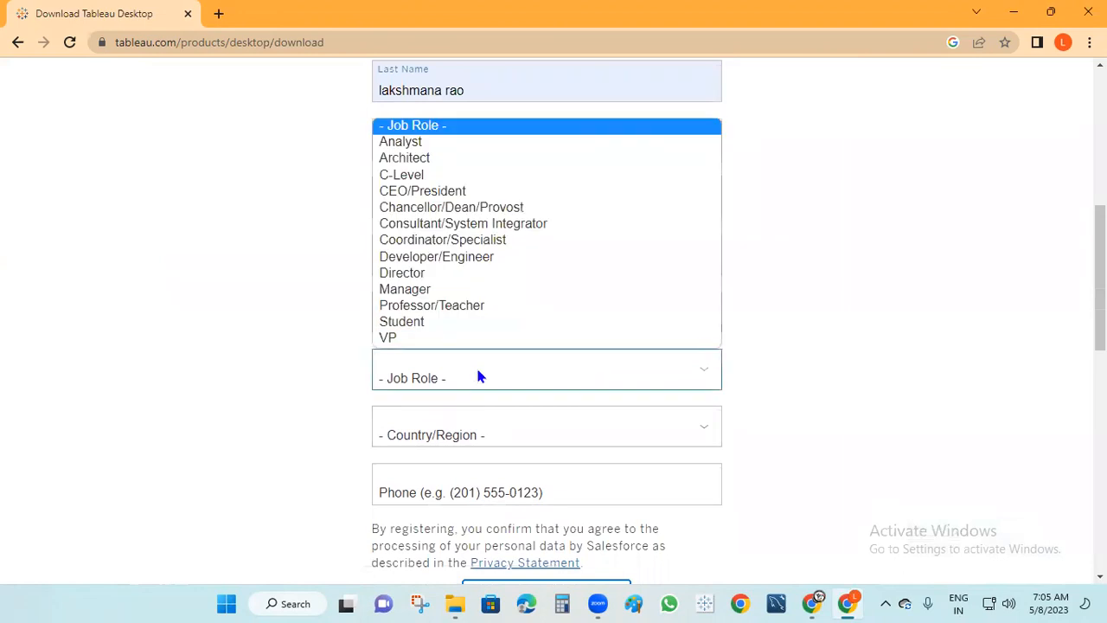
click(428, 159)
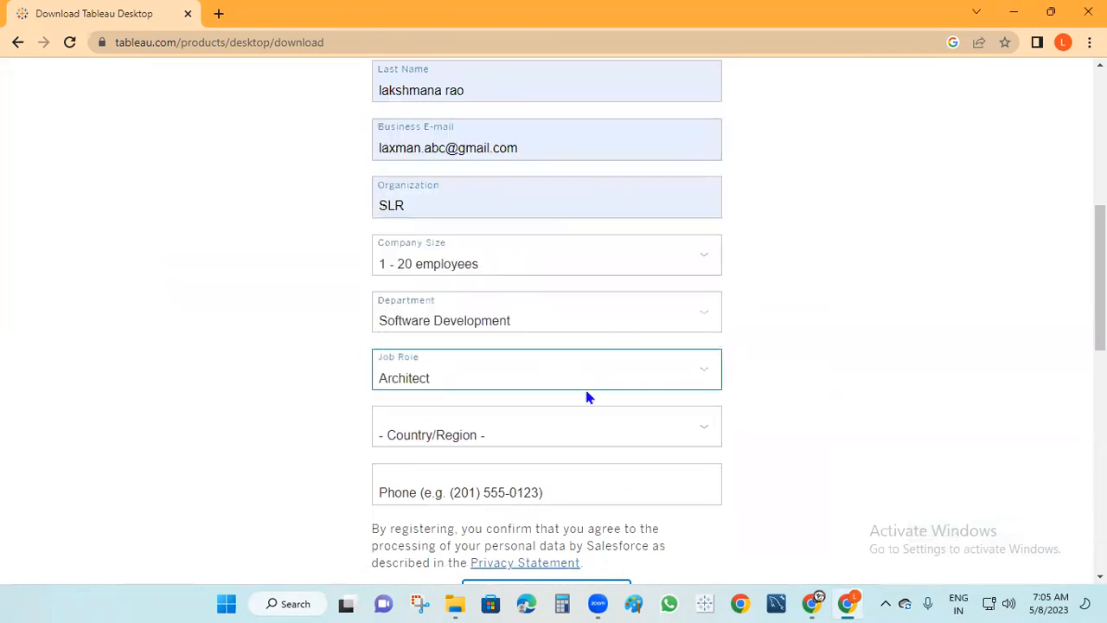
Choose India as the country/region and enter the phone number
click(531, 437)
click(398, 151)
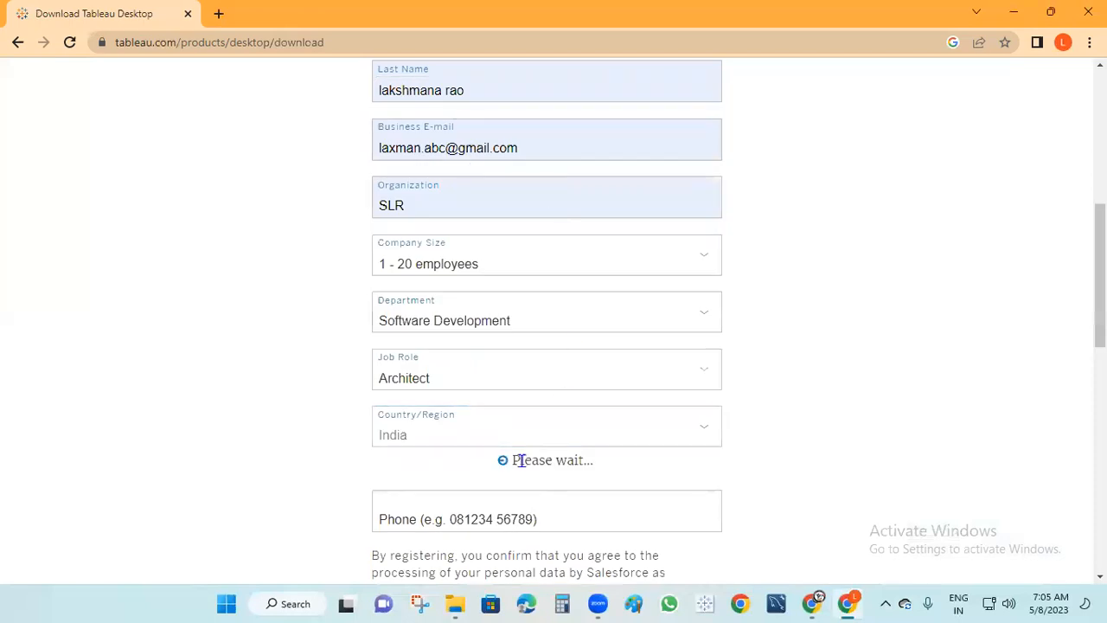
scroll(494, 501, down, 1)
click(410, 412)
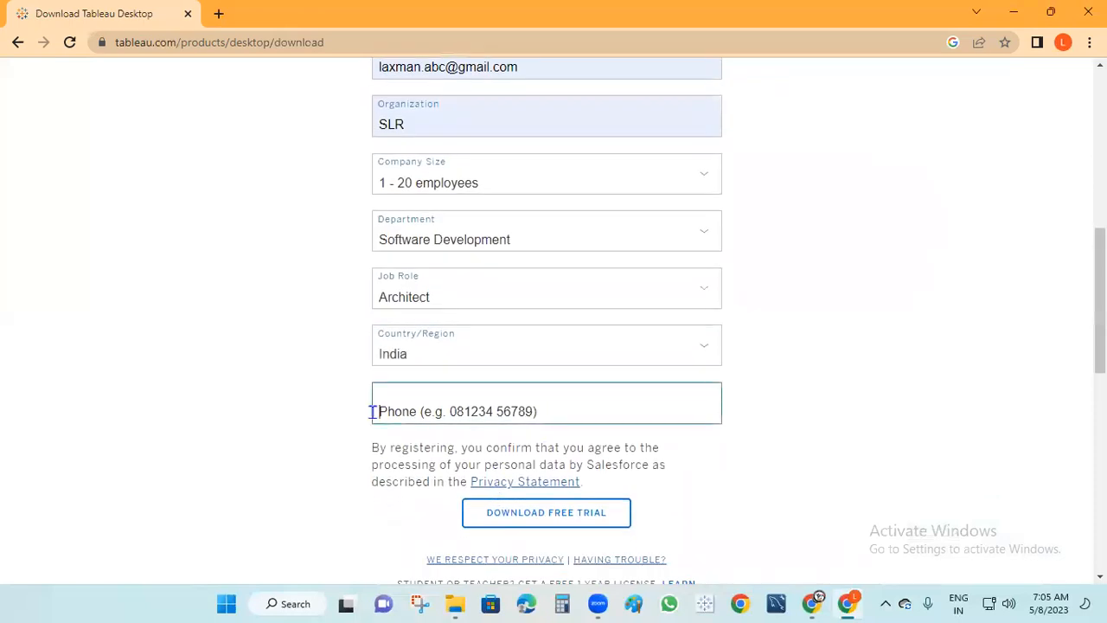
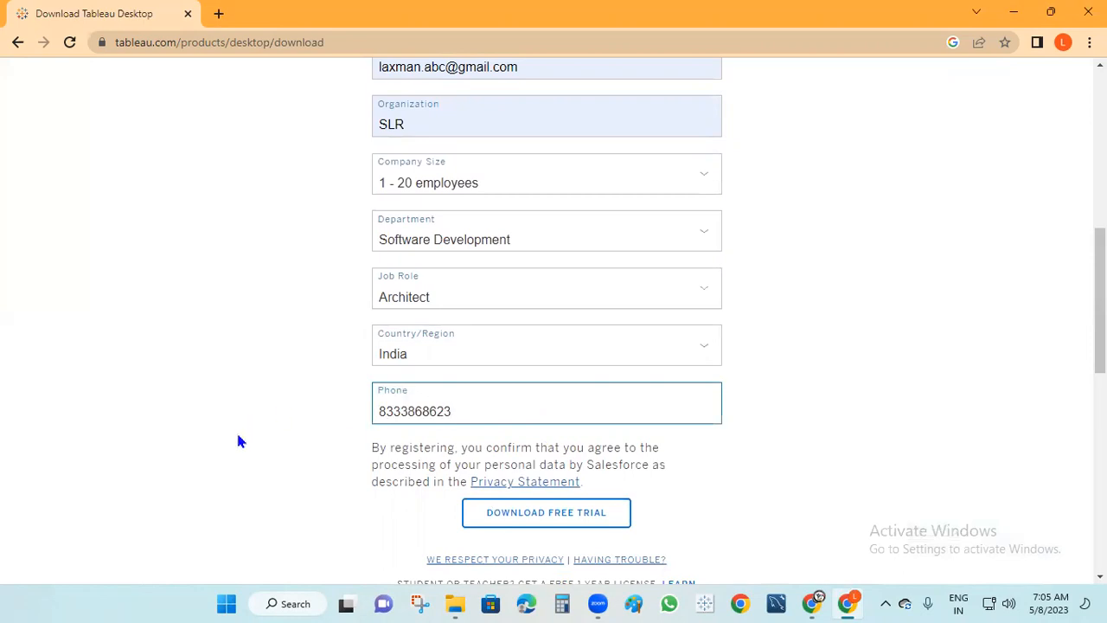
scroll(241, 442, up, 3)
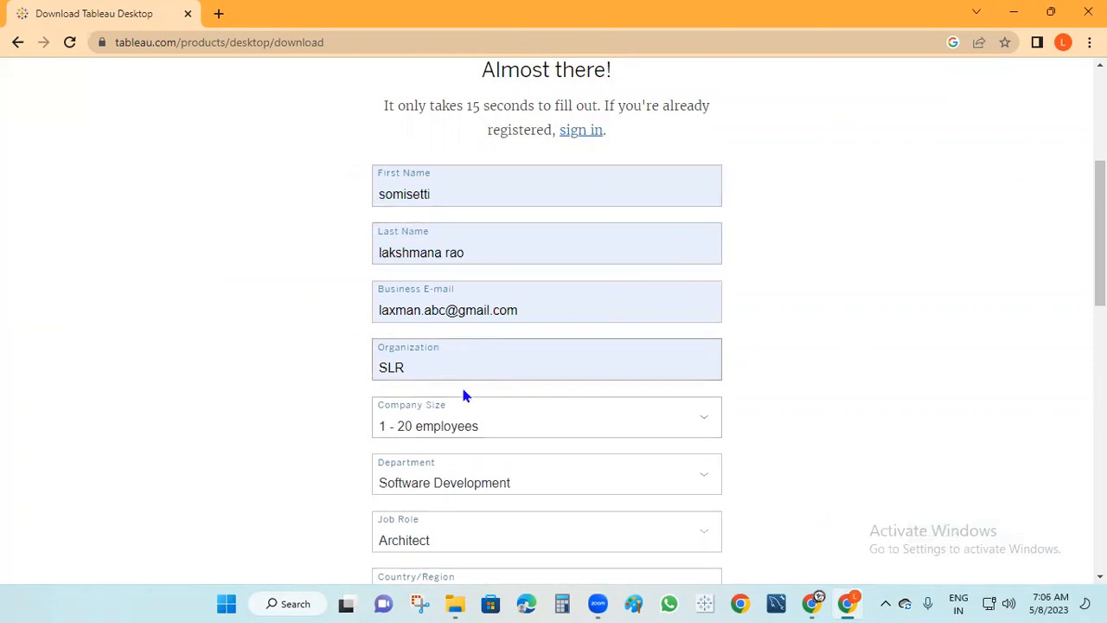
Confirm Software Development, Architect and India in the dropdowns, then check the +91 phone number
scroll(519, 398, down, 1)
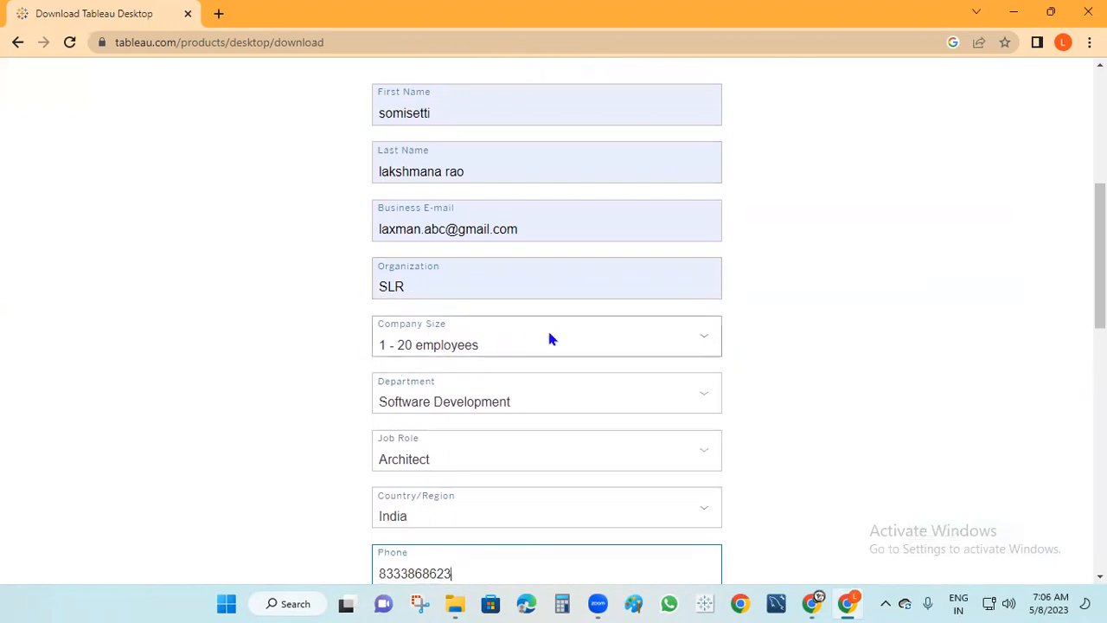
click(508, 401)
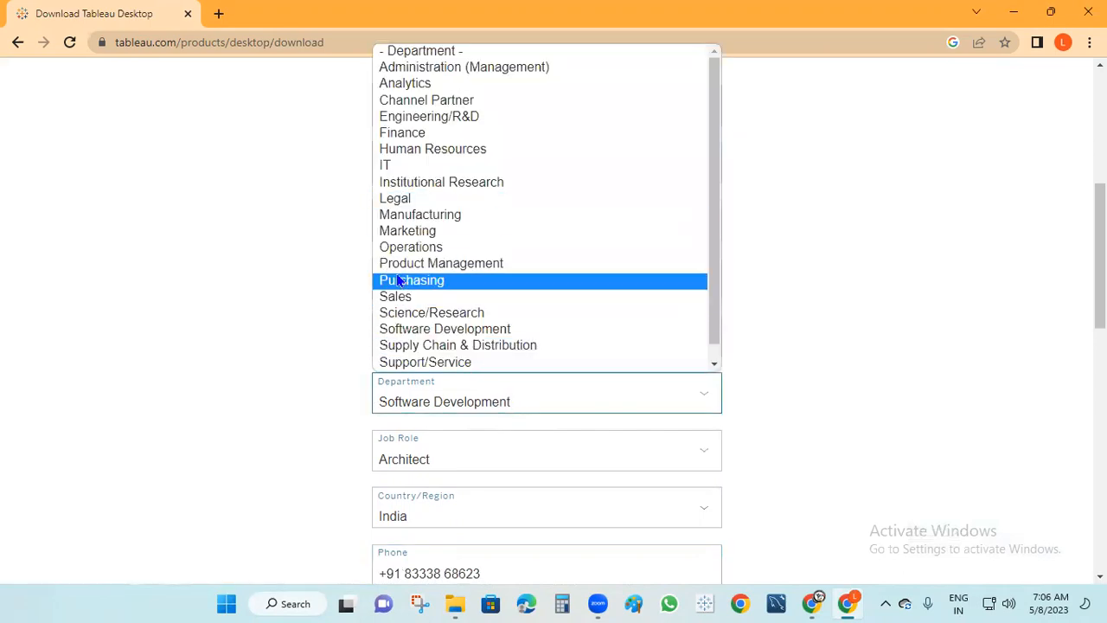
click(473, 398)
scroll(551, 398, down, 1)
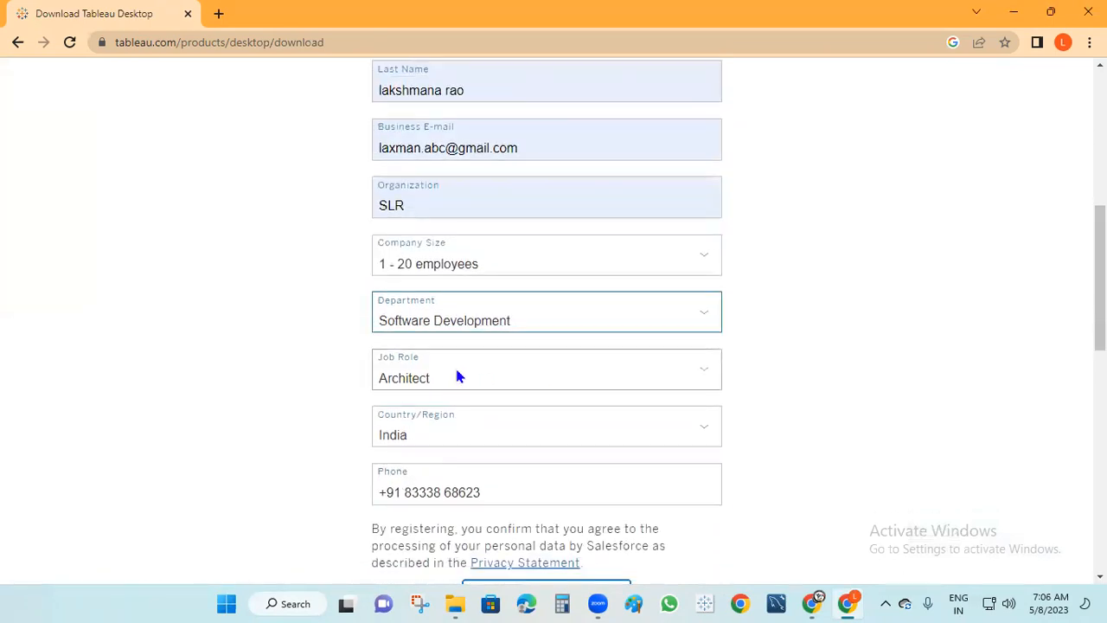
click(459, 376)
click(477, 436)
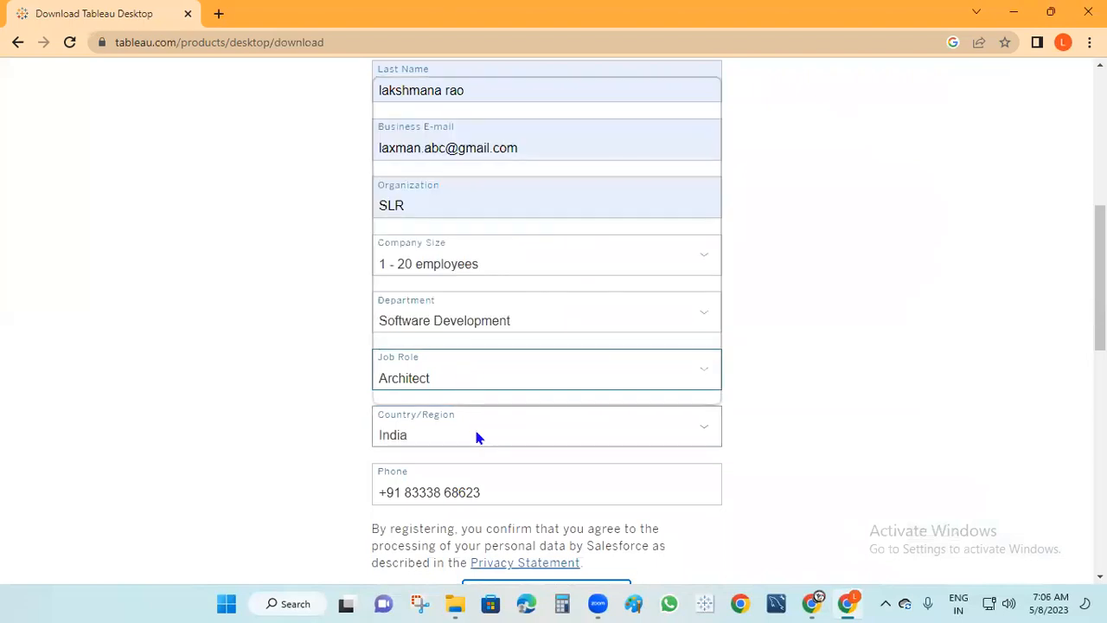
click(478, 437)
click(476, 437)
scroll(709, 450, down, 3)
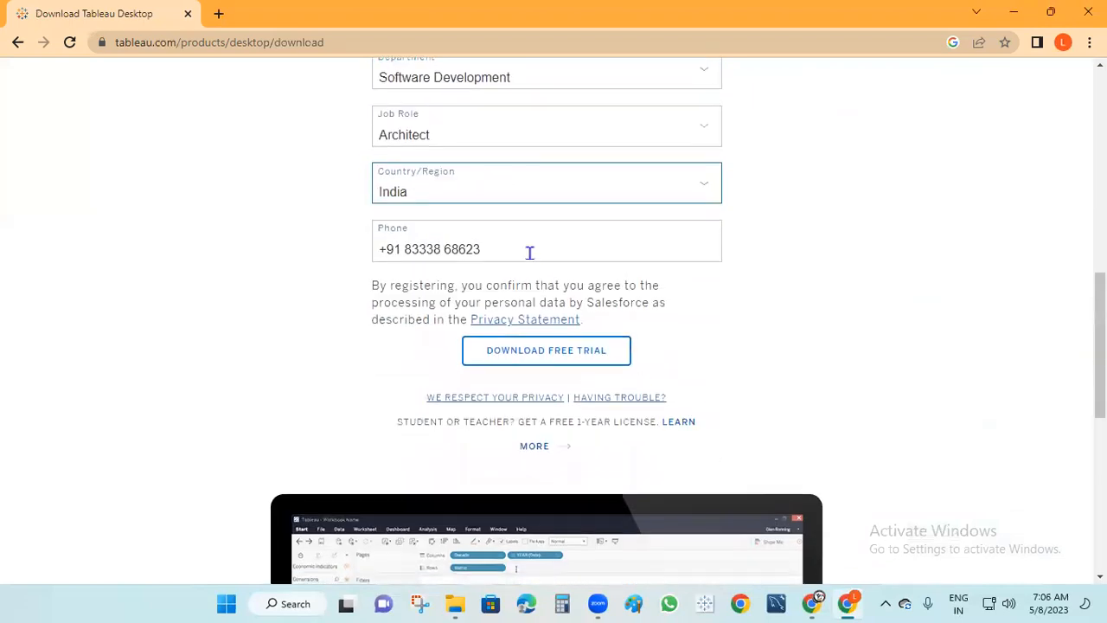
triple_click(494, 250)
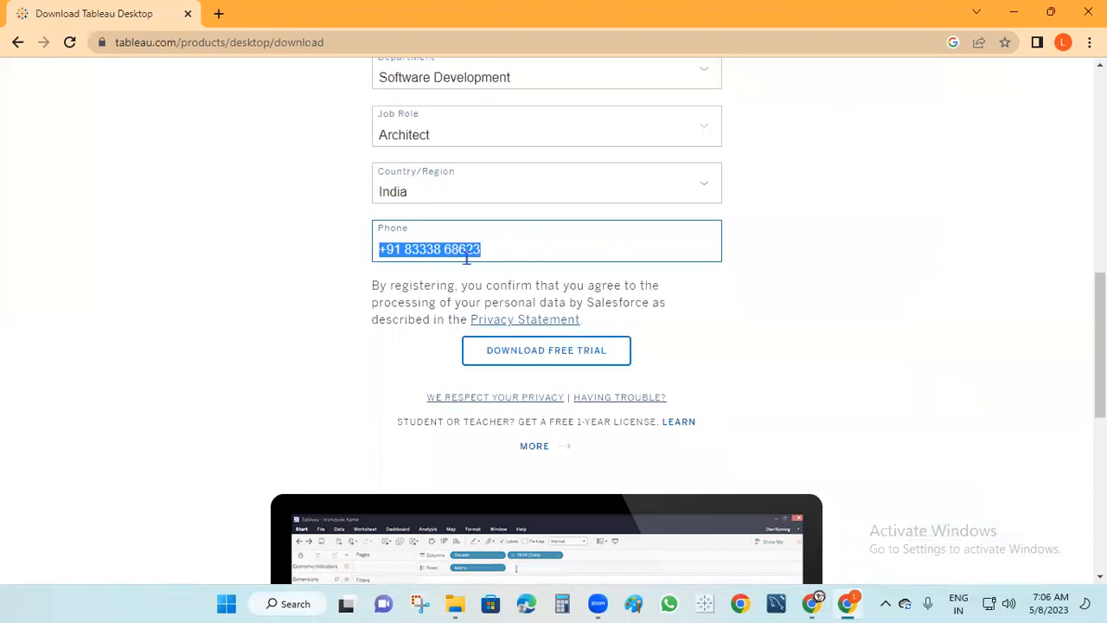
Submit via Download Free Trial and view the install steps while the .exe downloads
click(551, 355)
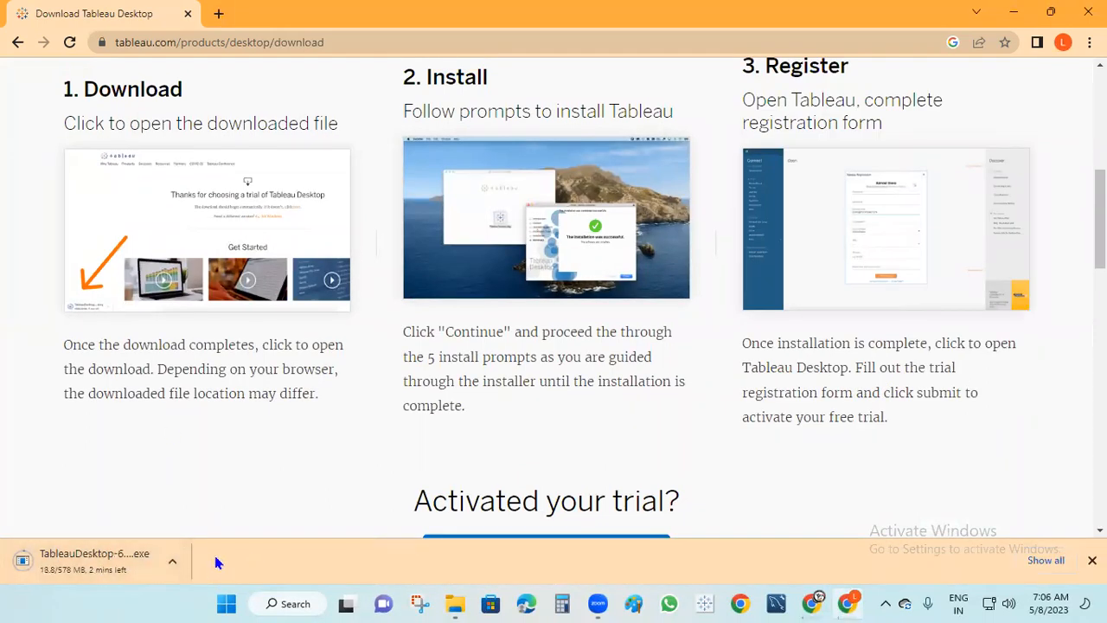
scroll(465, 425, up, 2)
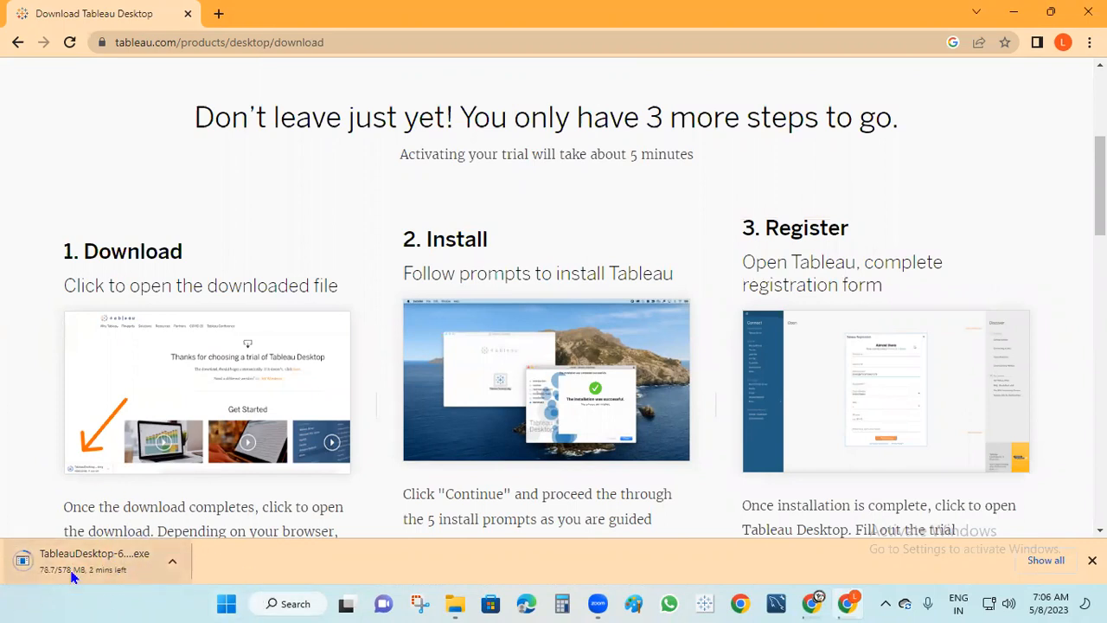
Minimize Chrome and open the tableau demo file from the desktop in PowerPoint
click(1050, 12)
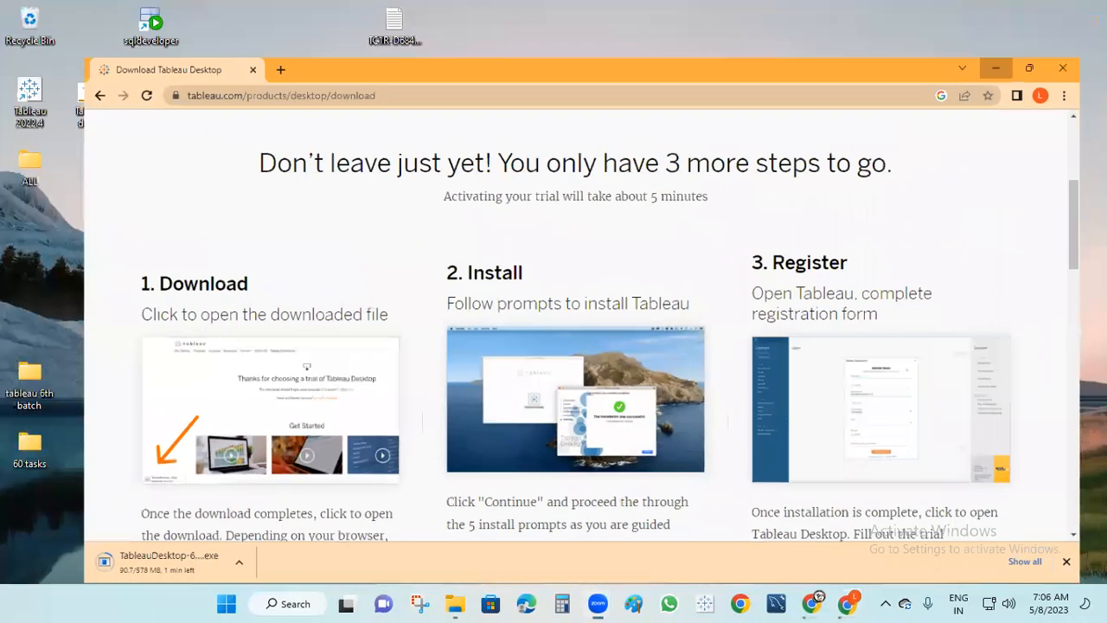
click(996, 67)
drag(90, 102, 355, 185)
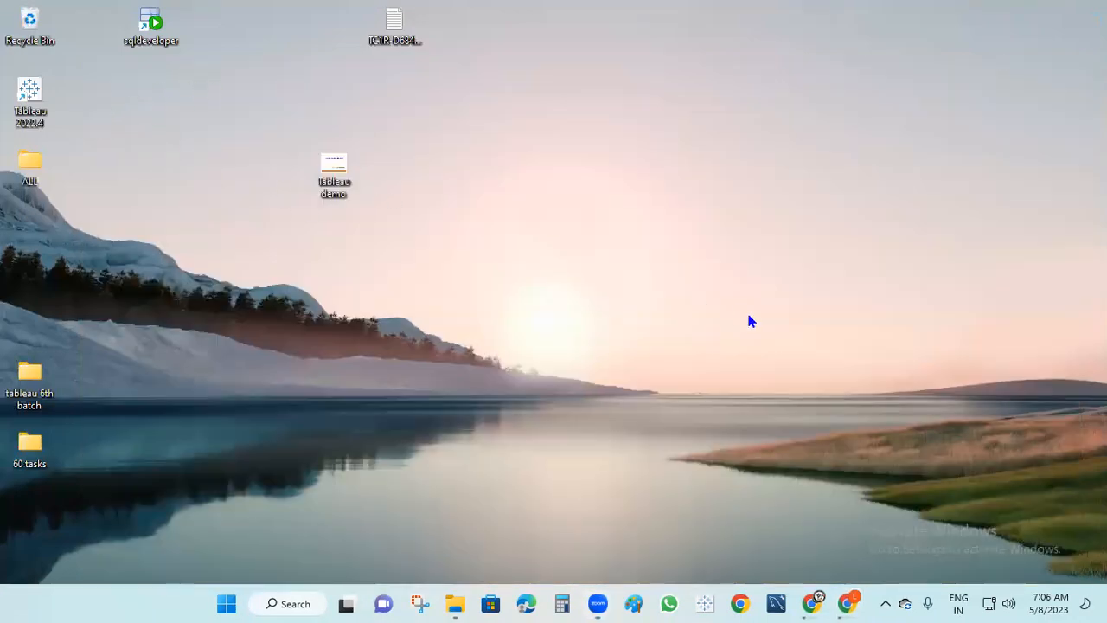
double_click(331, 177)
right_click(330, 172)
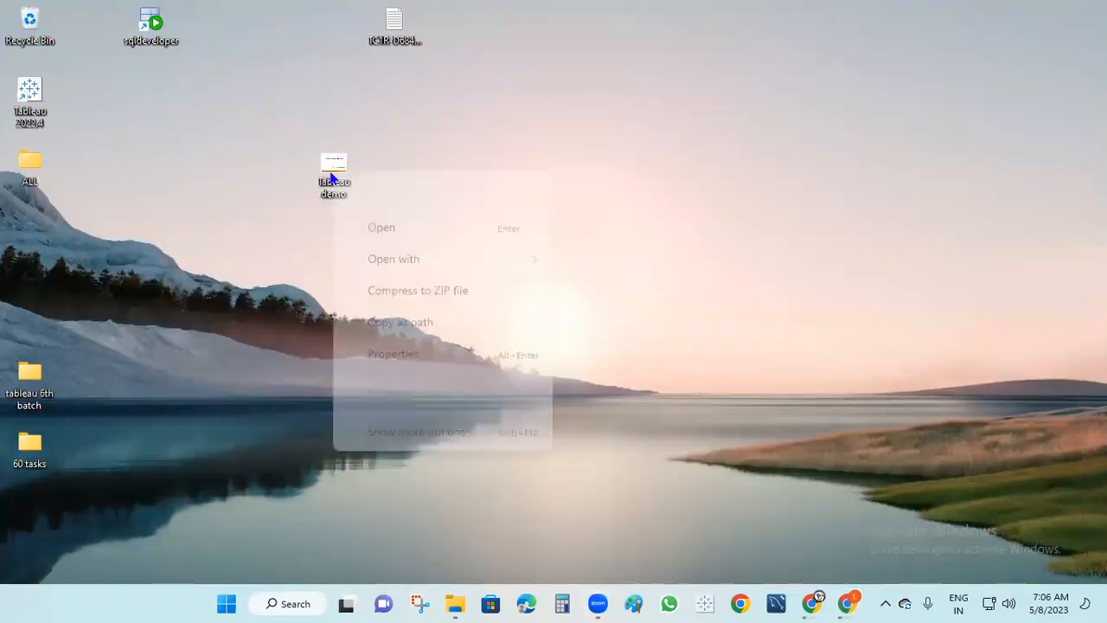
click(381, 225)
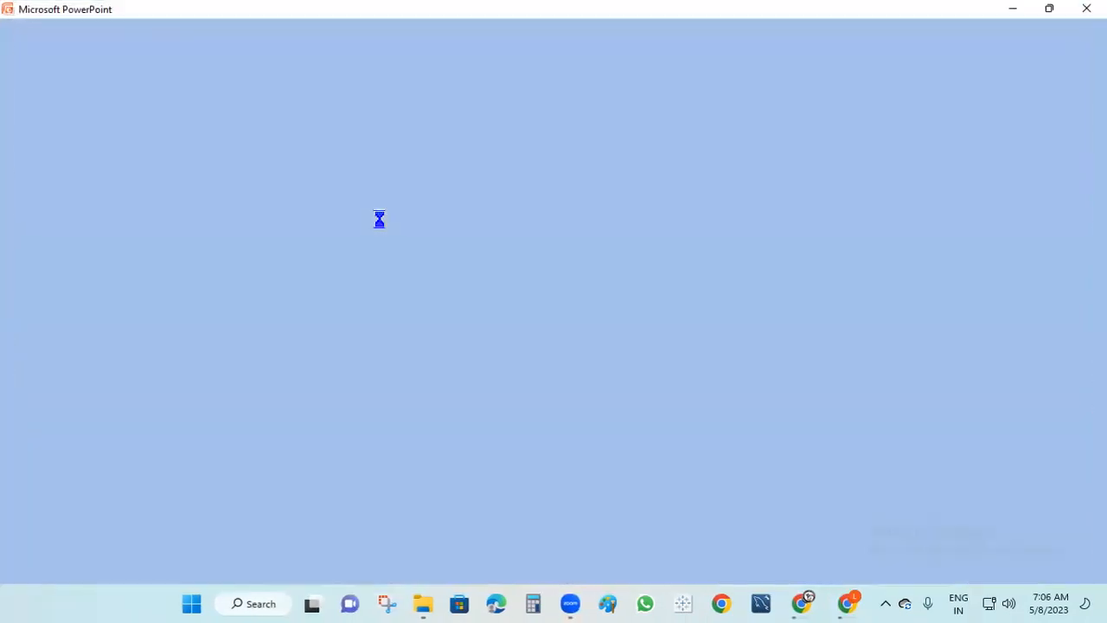
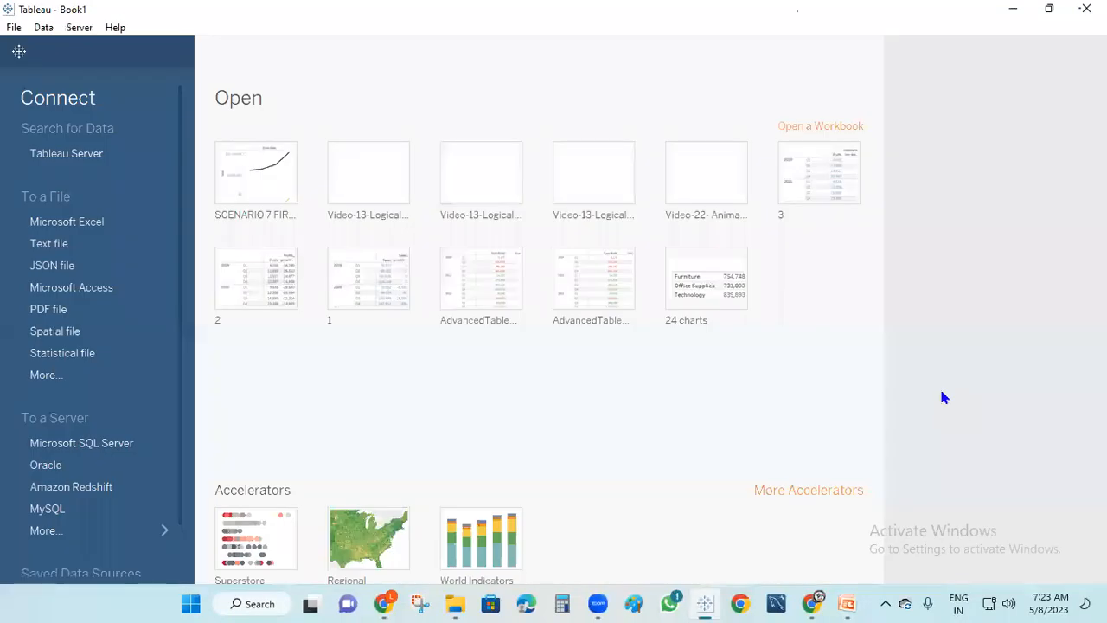
click(114, 28)
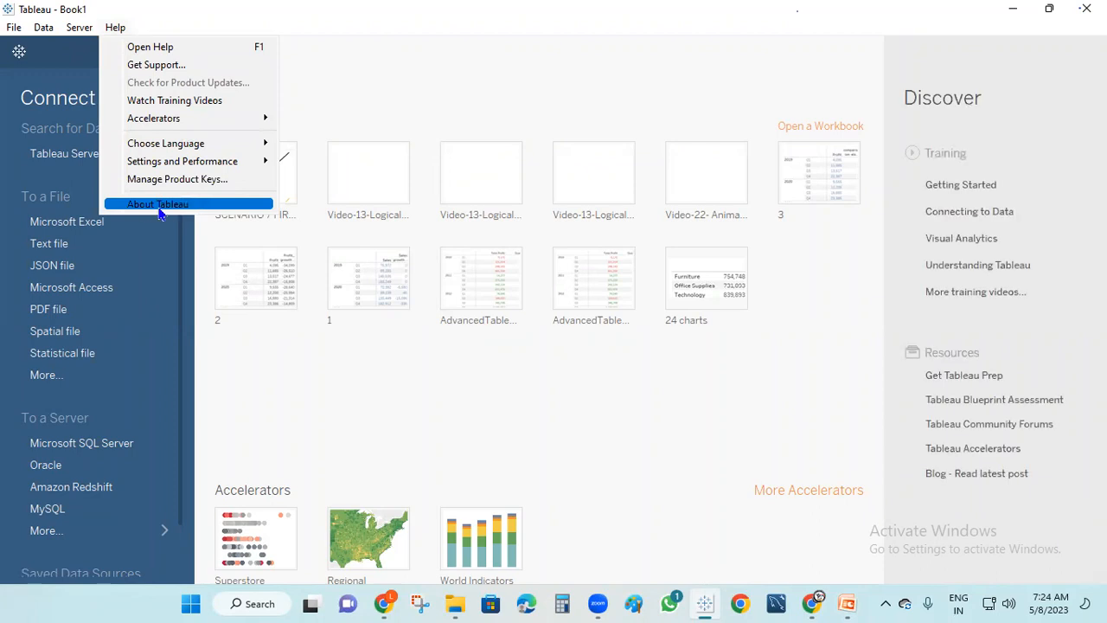
click(145, 208)
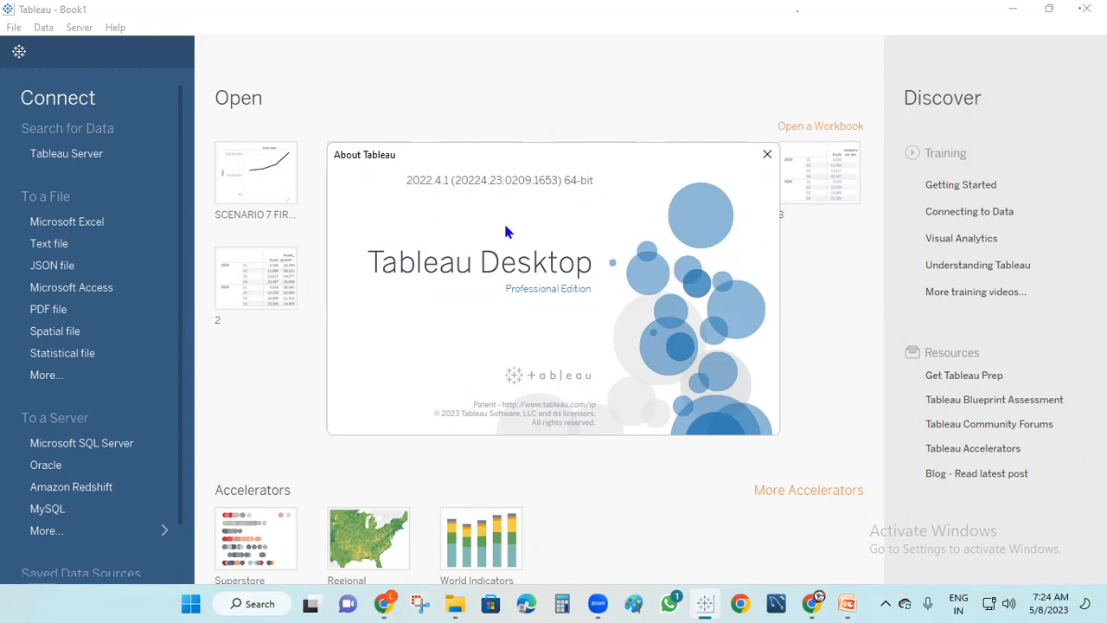
click(768, 156)
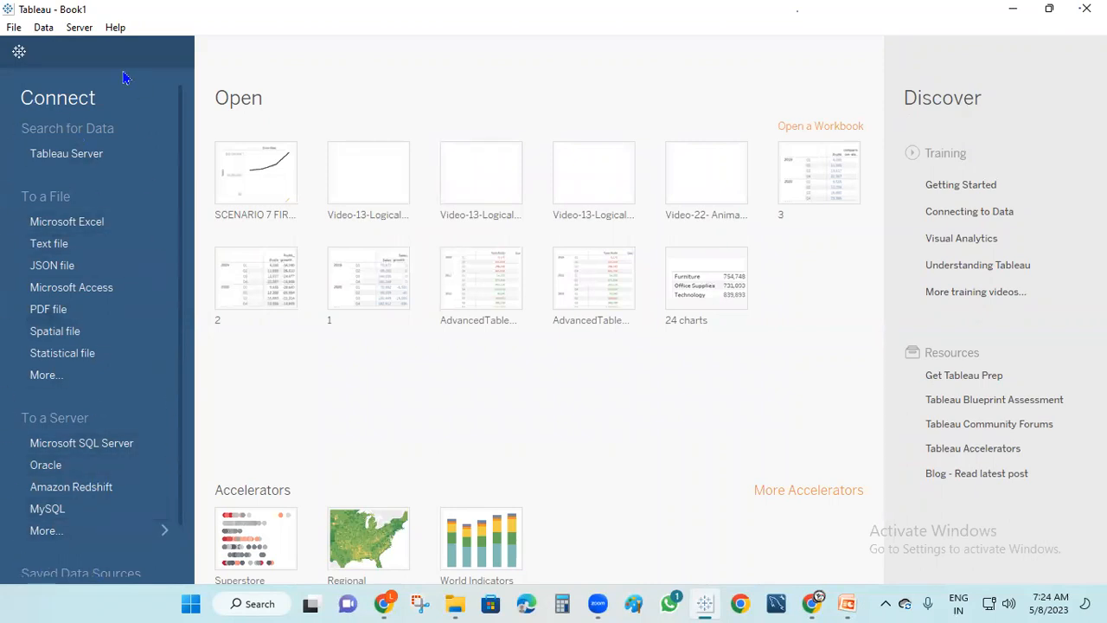
Connect to the Sample - Superstore Excel workbook to list its Orders, People and Returns sheets
click(76, 223)
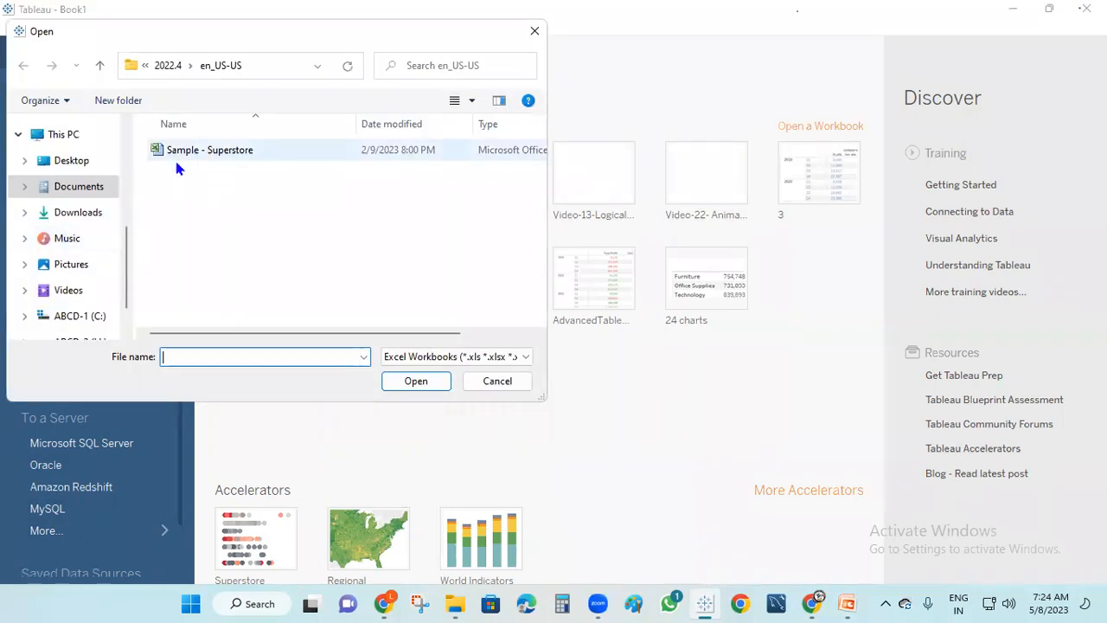
click(212, 153)
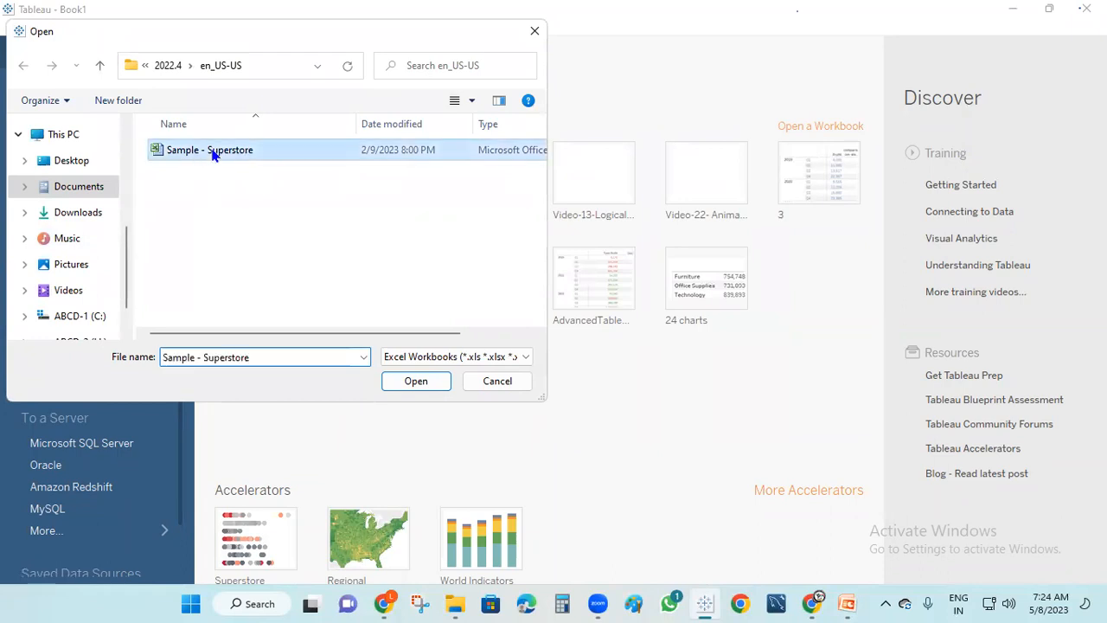
click(429, 381)
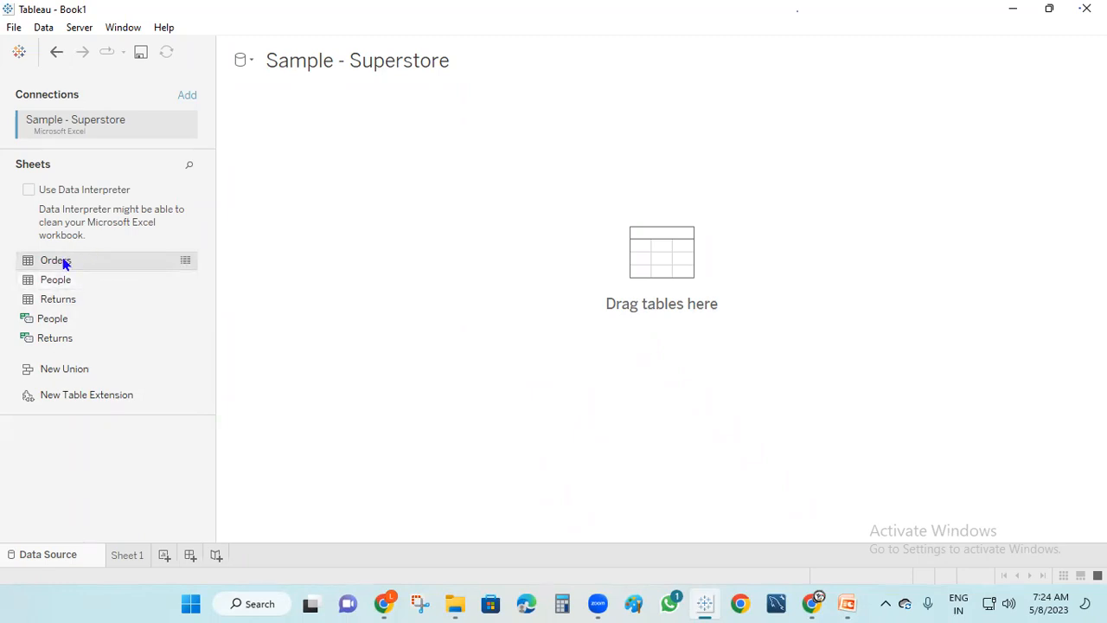
Put the Orders table on the data source canvas and switch to Sheet 1
drag(63, 263, 316, 126)
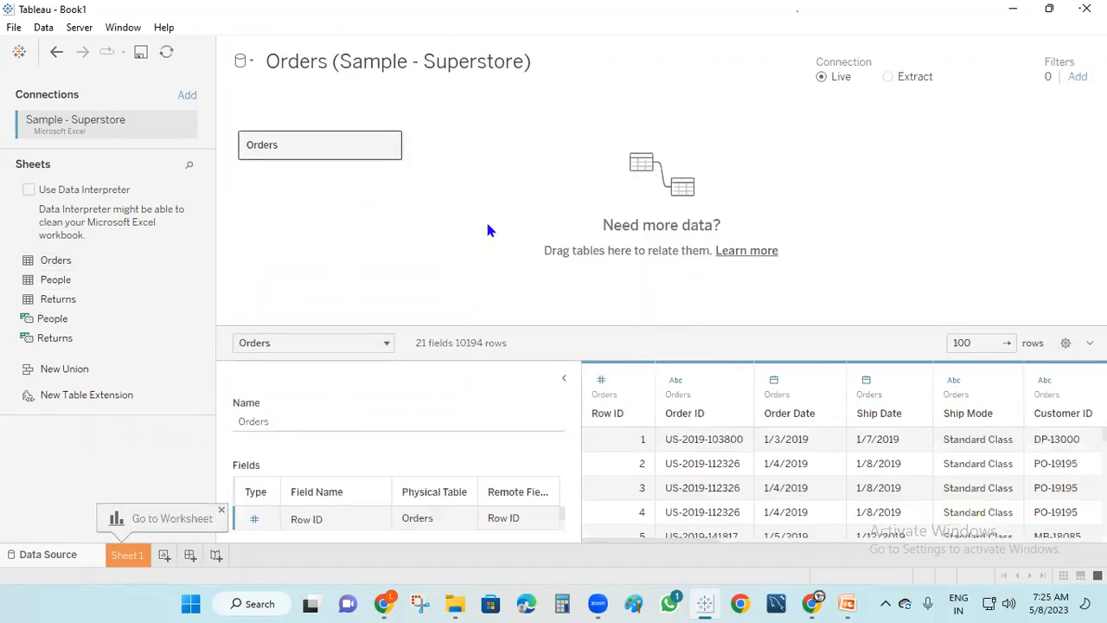
click(563, 377)
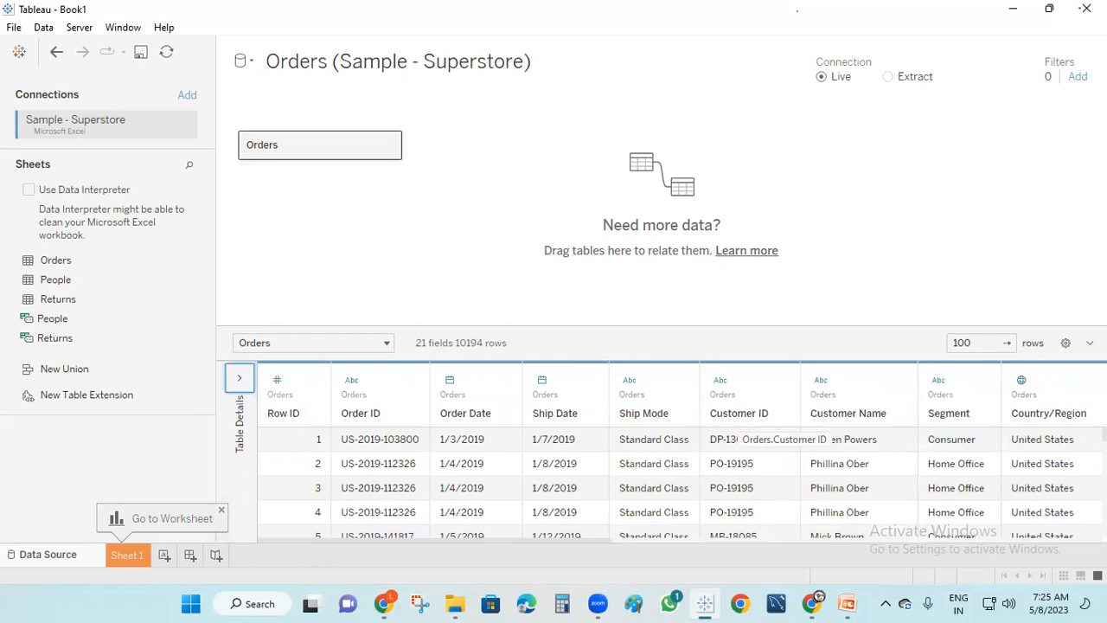
click(127, 555)
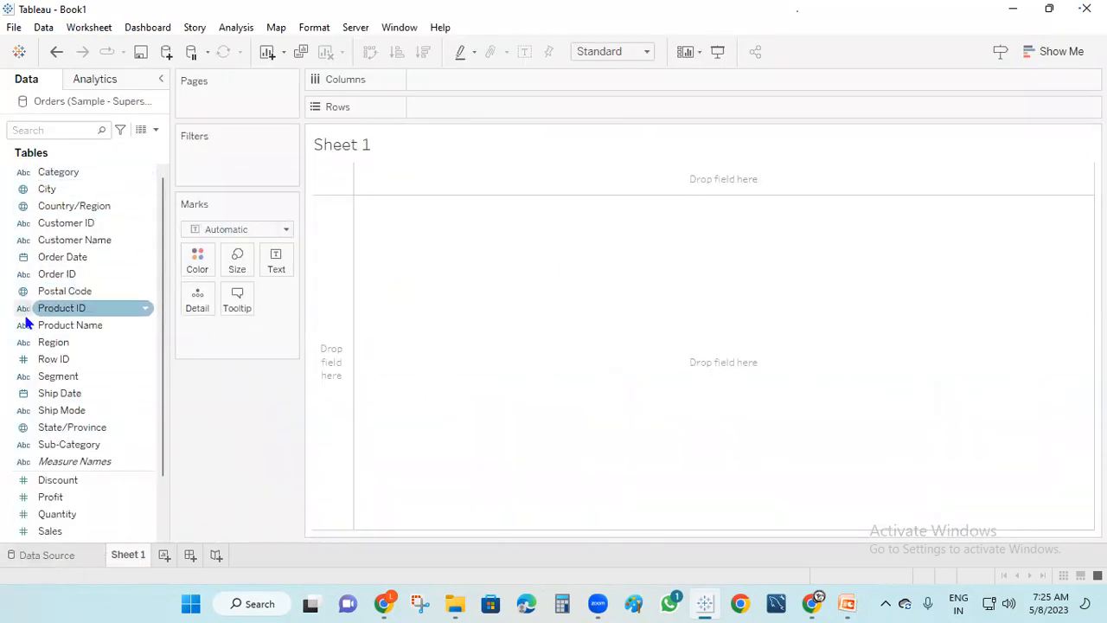
click(848, 604)
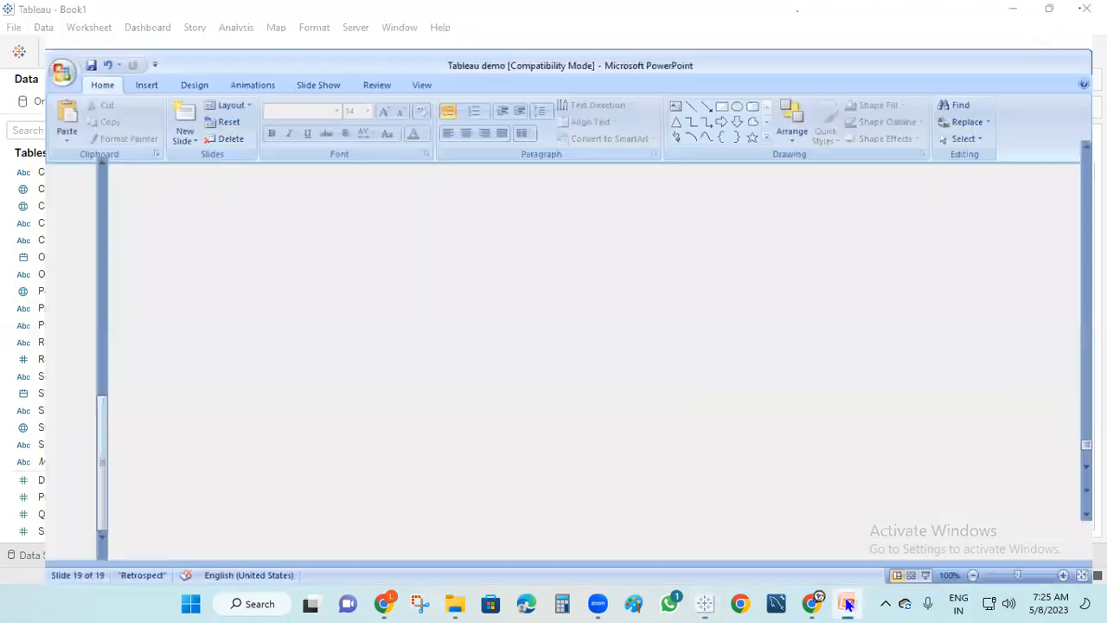
scroll(12, 188, up, 5)
click(32, 167)
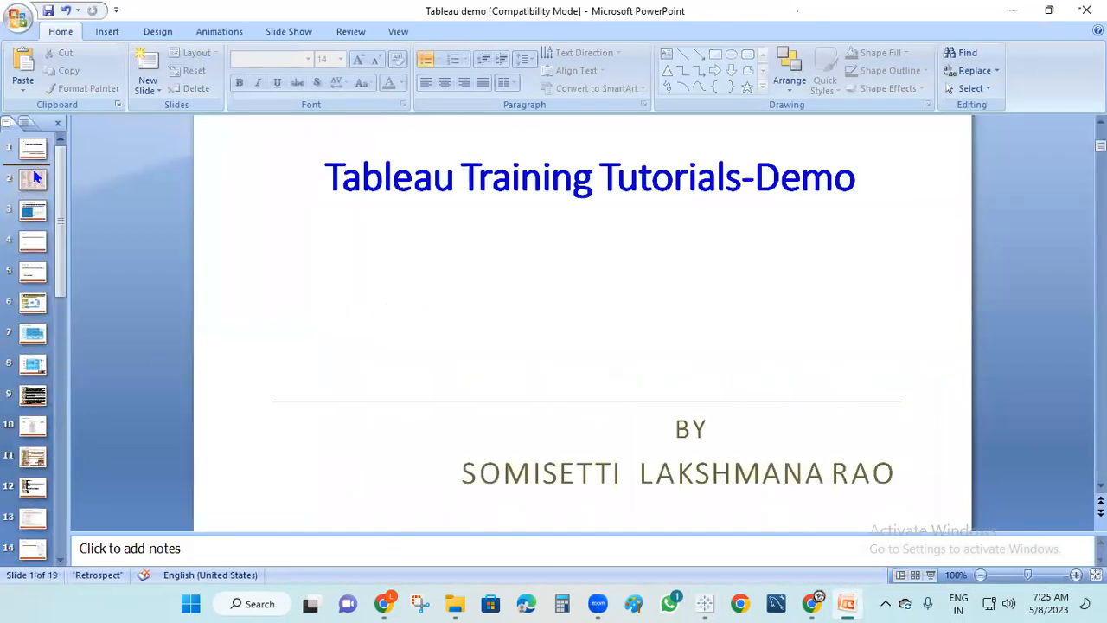
click(33, 179)
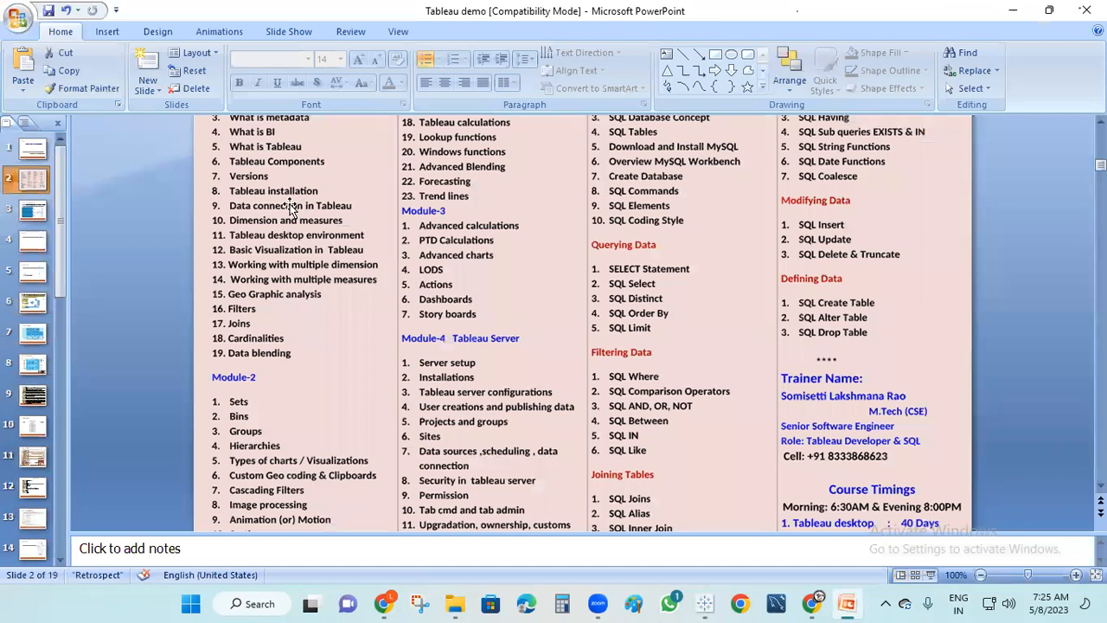
scroll(291, 207, up, 1)
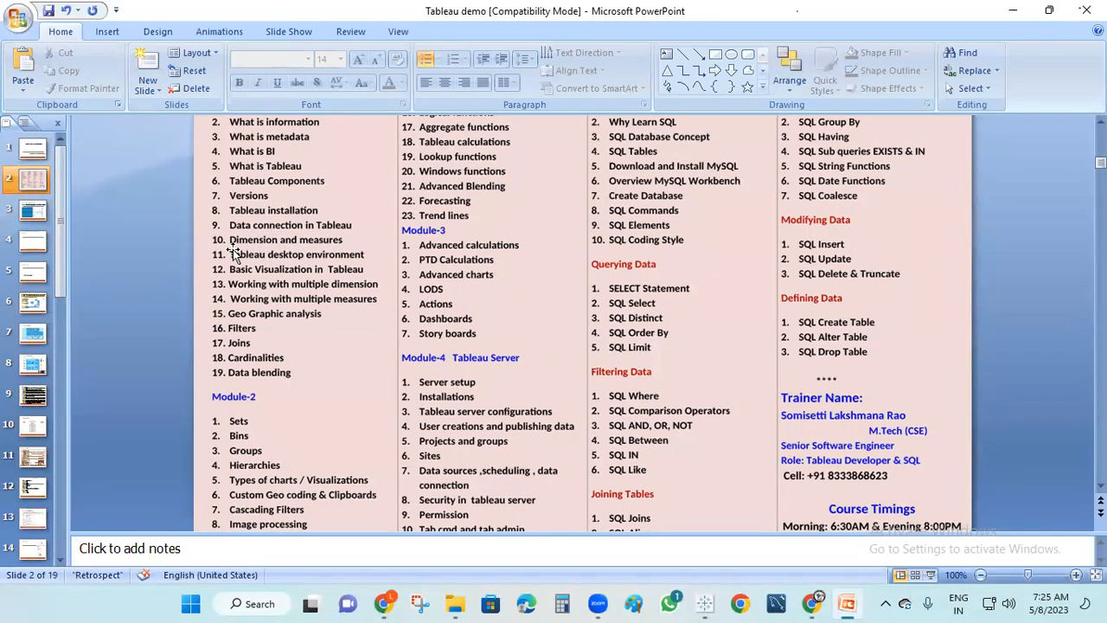
click(714, 604)
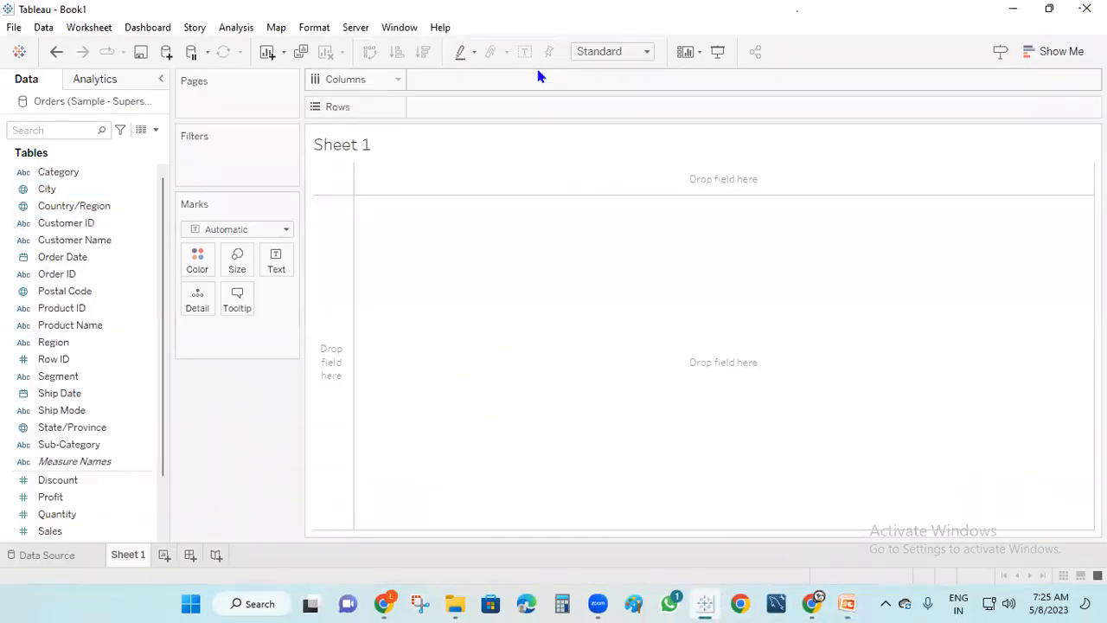
mouse_move(64, 165)
mouse_down()
mouse_move(15, 275)
mouse_move(51, 443)
mouse_move(91, 442)
mouse_move(124, 211)
mouse_move(53, 161)
mouse_up()
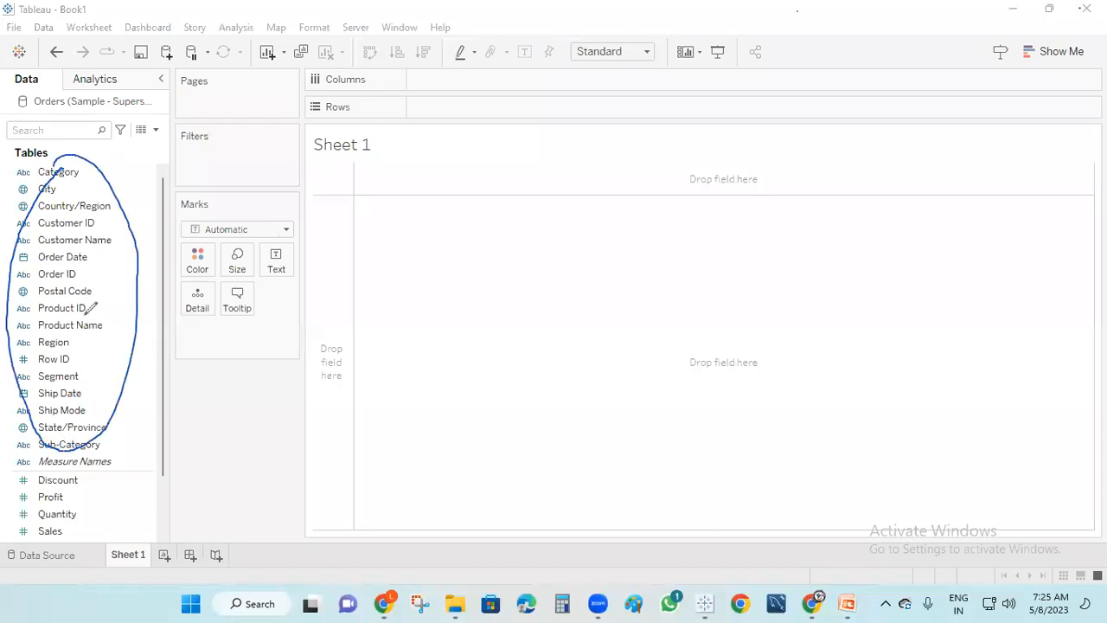
mouse_move(54, 465)
mouse_down()
mouse_move(9, 492)
mouse_move(69, 531)
mouse_move(79, 460)
mouse_move(28, 474)
mouse_move(7, 523)
mouse_move(26, 543)
mouse_move(32, 465)
mouse_up()
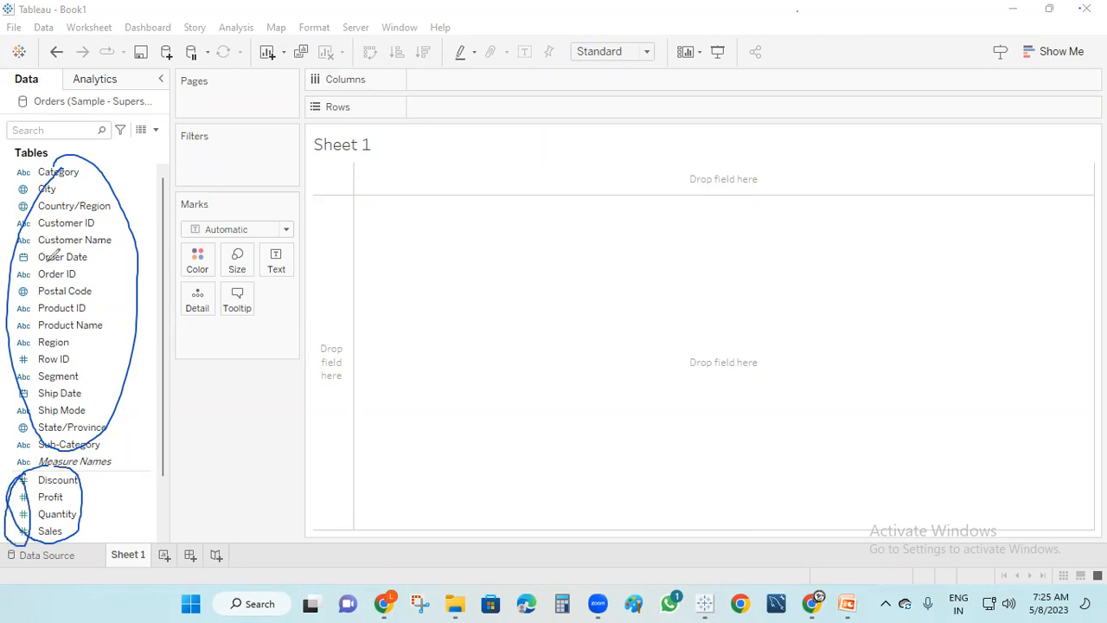
mouse_move(32, 154)
mouse_down()
mouse_move(9, 208)
mouse_move(7, 437)
mouse_move(35, 472)
mouse_move(38, 213)
mouse_move(25, 162)
mouse_move(64, 144)
mouse_up()
drag(25, 192, 78, 163)
drag(25, 257, 104, 231)
drag(28, 292, 70, 257)
drag(39, 335, 69, 316)
drag(31, 361, 90, 317)
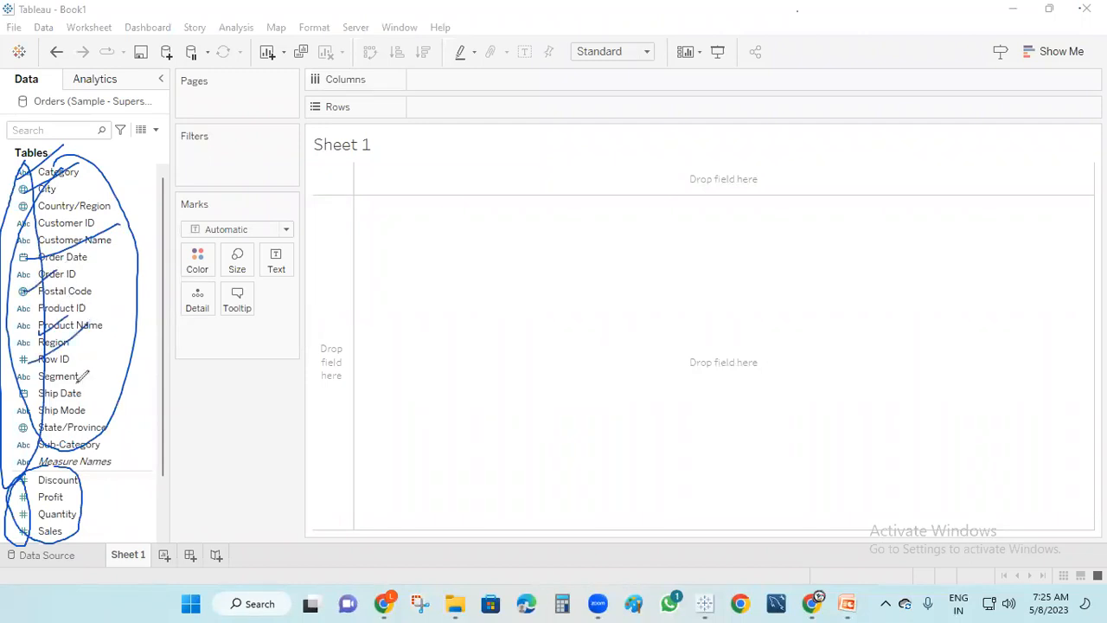
drag(33, 429, 90, 386)
mouse_move(132, 207)
mouse_down()
mouse_move(212, 176)
mouse_move(194, 229)
mouse_up()
mouse_move(90, 502)
mouse_down()
mouse_move(169, 472)
mouse_move(183, 489)
mouse_up()
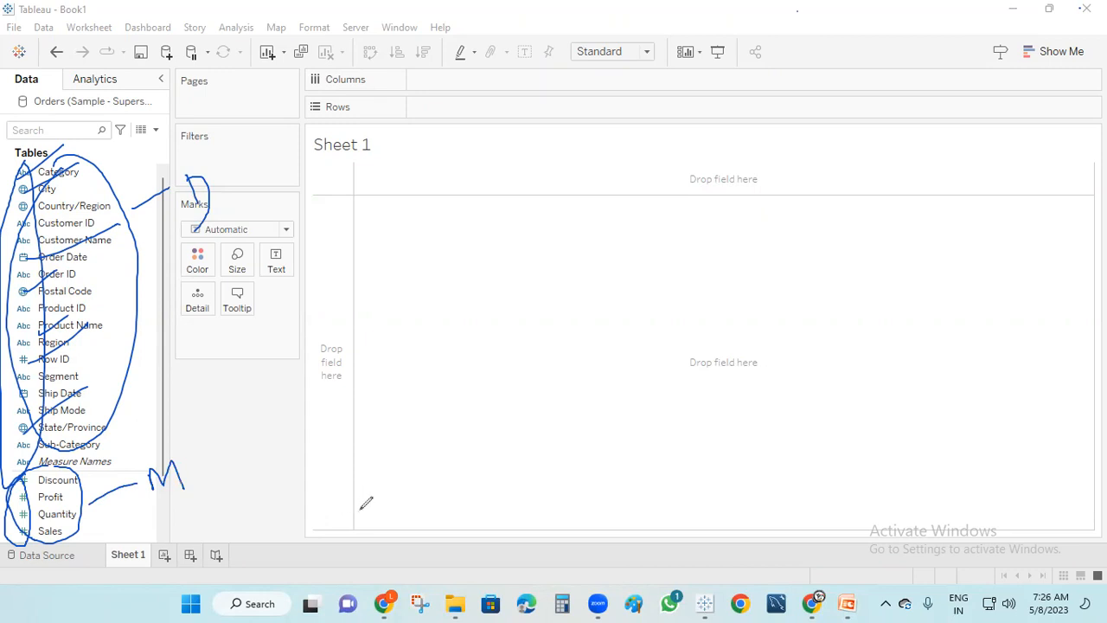
drag(196, 197, 200, 226)
drag(76, 165, 453, 105)
mouse_move(69, 528)
mouse_down()
mouse_move(413, 367)
mouse_move(417, 355)
mouse_up()
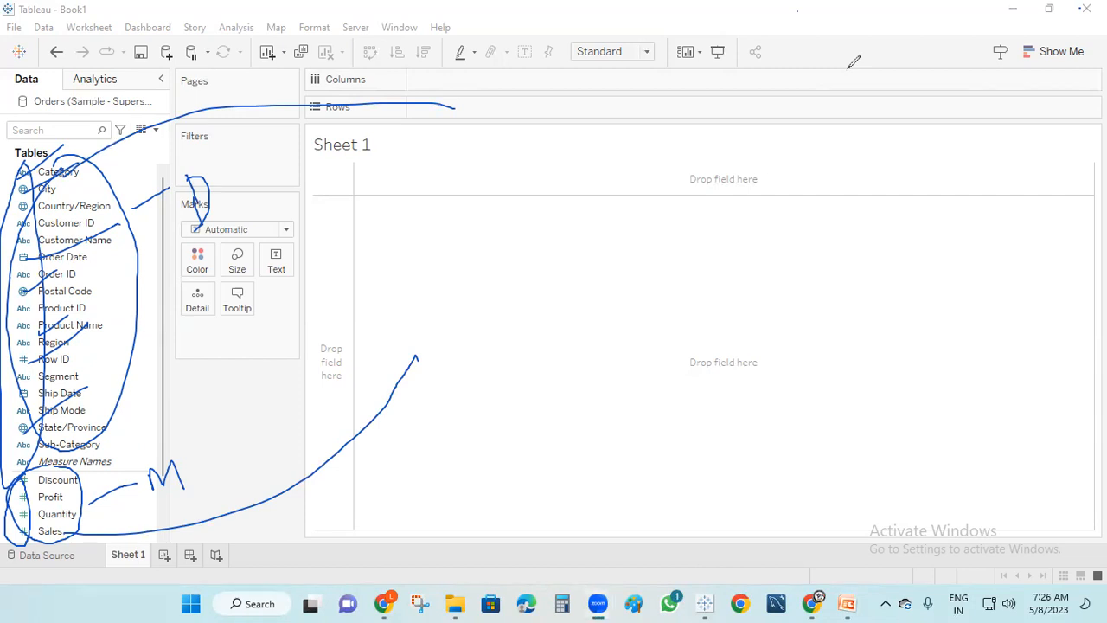
click(849, 68)
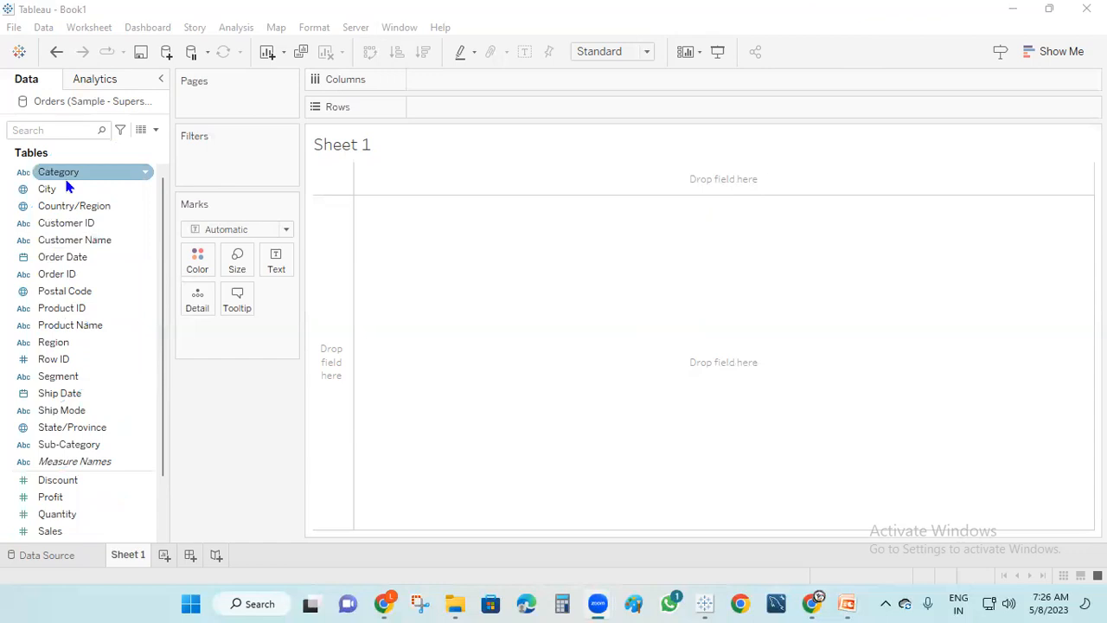
Chart SUM(Sales) per Category as horizontal bars, with Category on Rows and Sales on Columns
drag(82, 175, 454, 109)
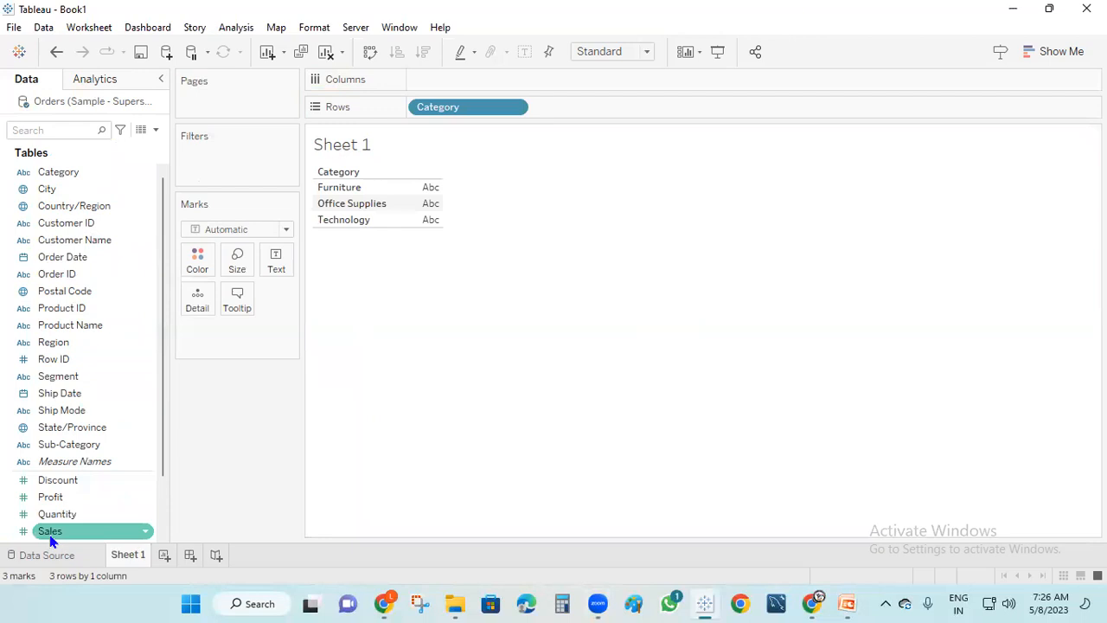
drag(53, 538, 486, 153)
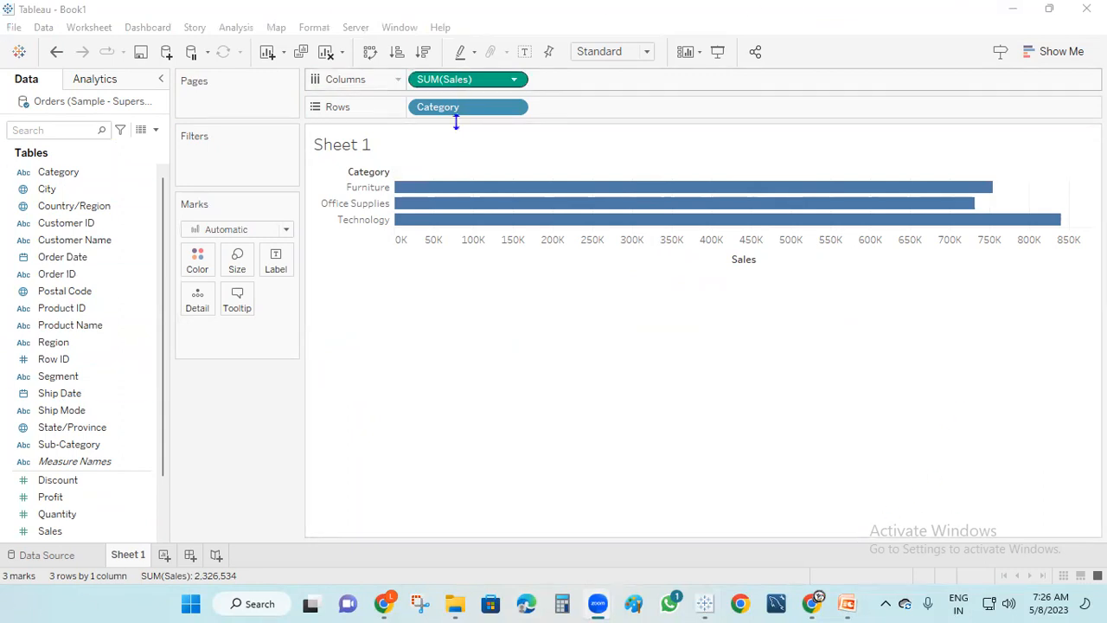
mouse_move(729, 201)
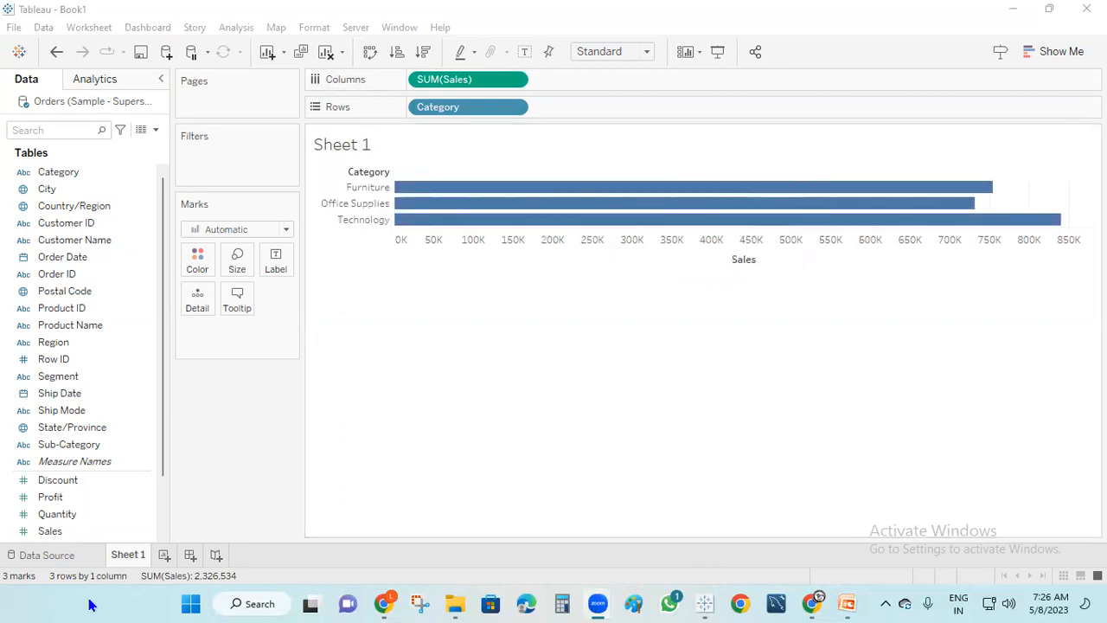
Try the Category sales view as packed bubbles, a pie chart and stacked bars
click(1073, 51)
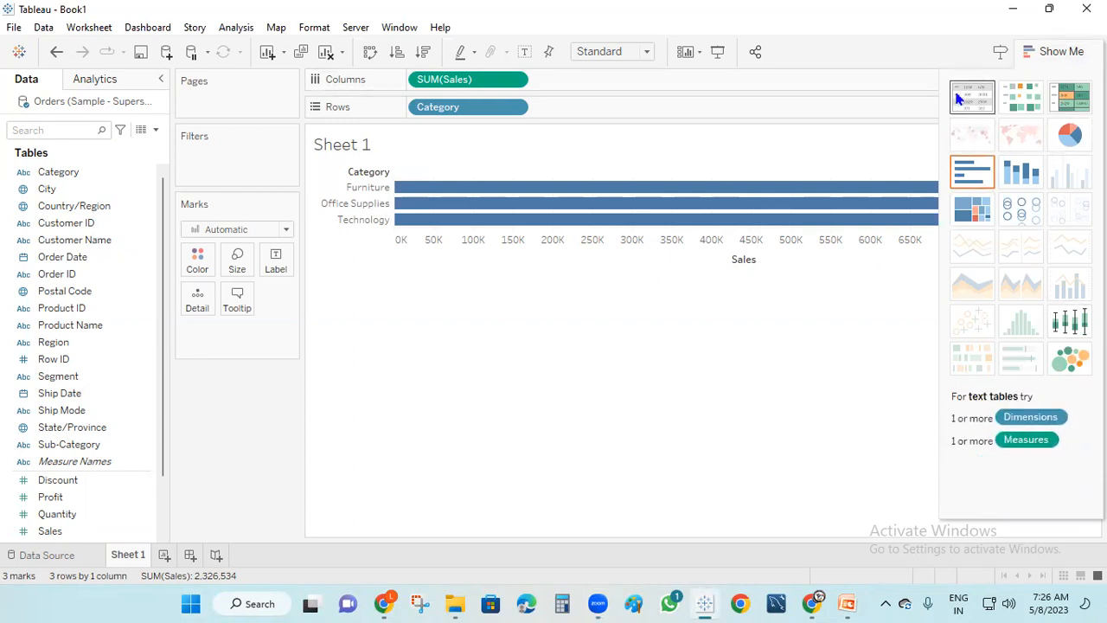
click(1048, 52)
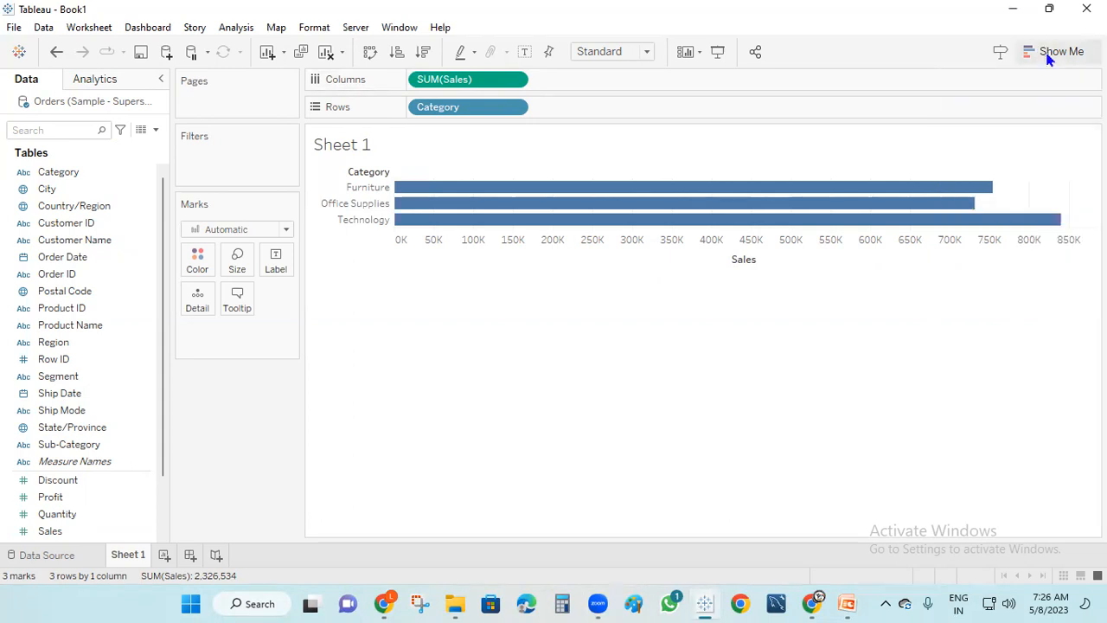
click(1060, 52)
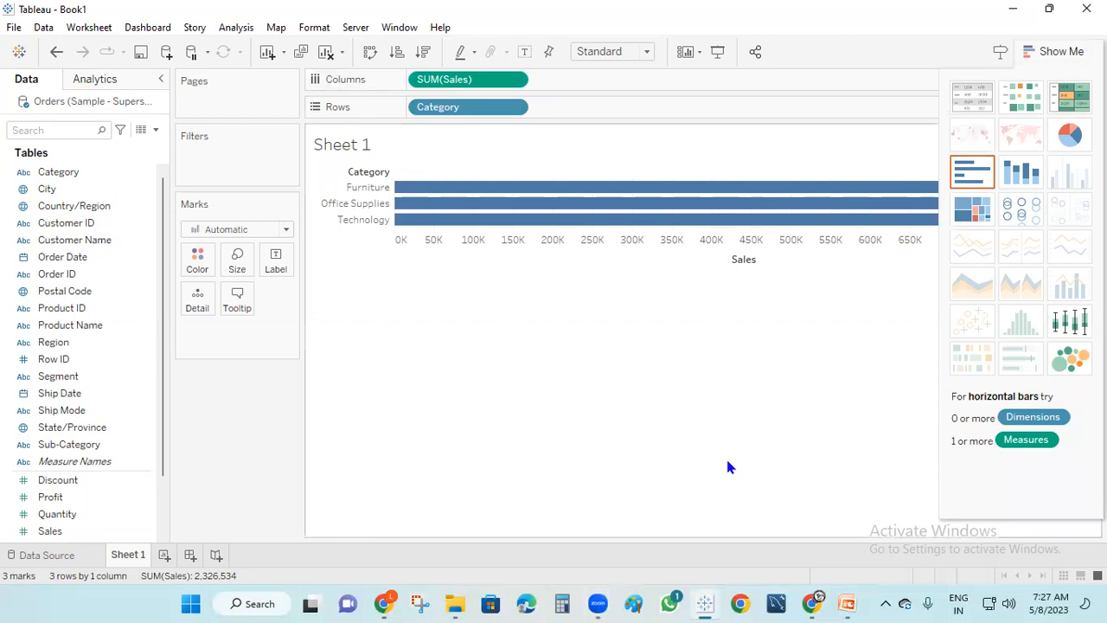
click(1071, 358)
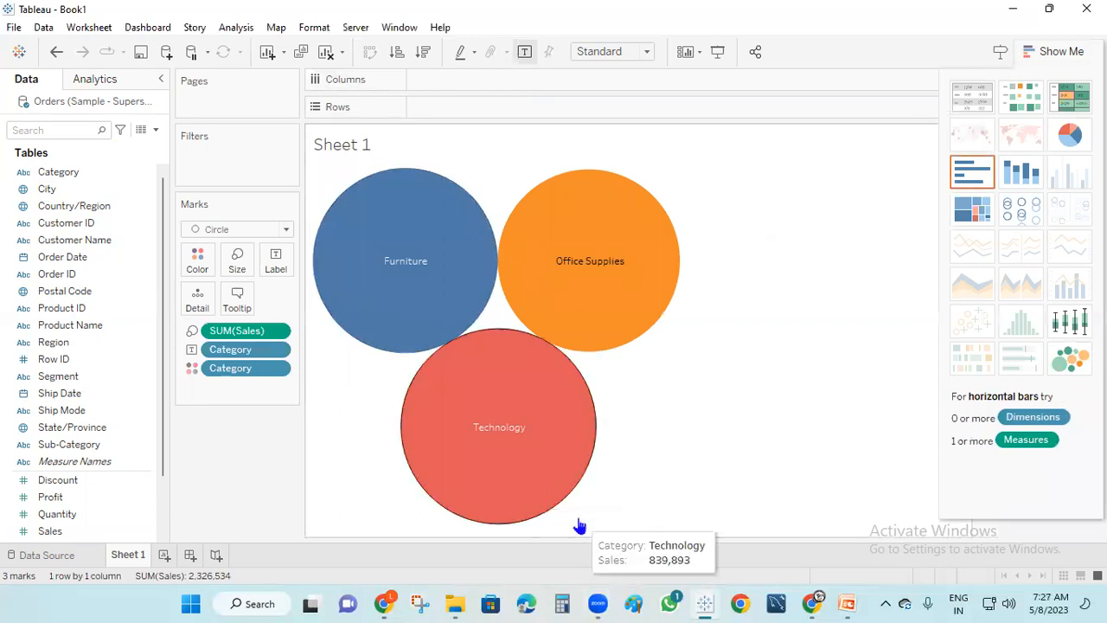
click(1073, 141)
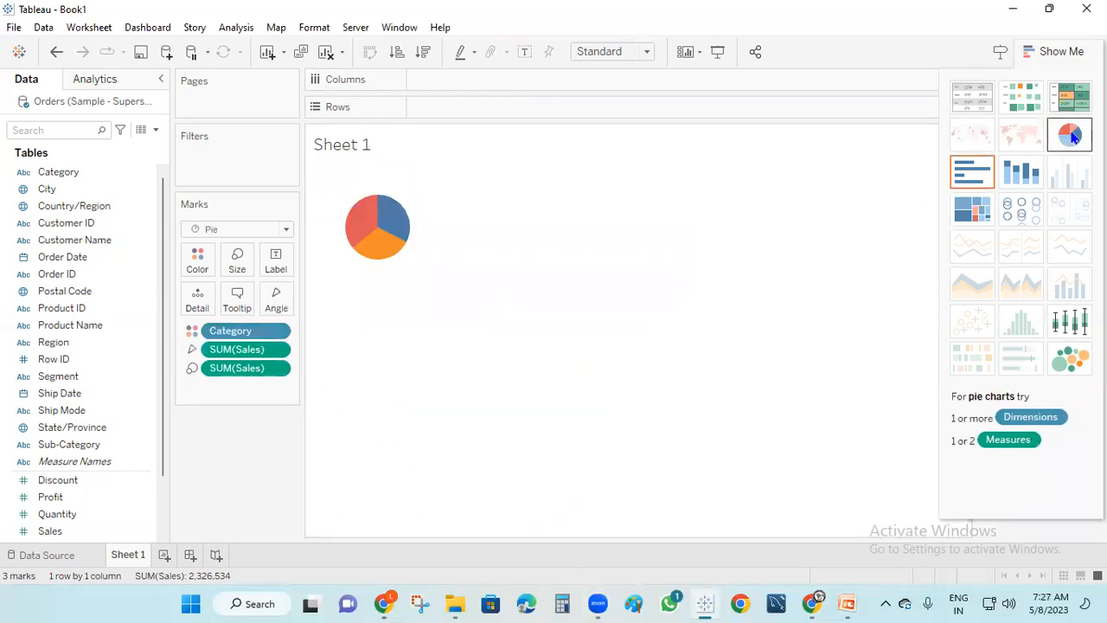
click(1024, 182)
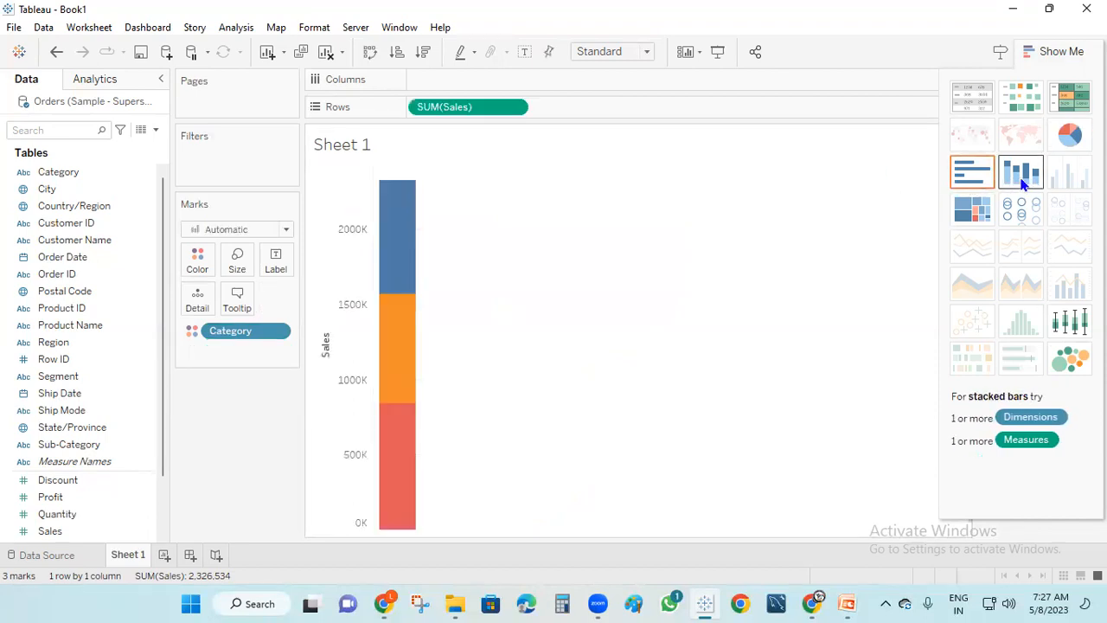
Switch through treemap, heat map and highlight table, ending on a plain text table
click(980, 212)
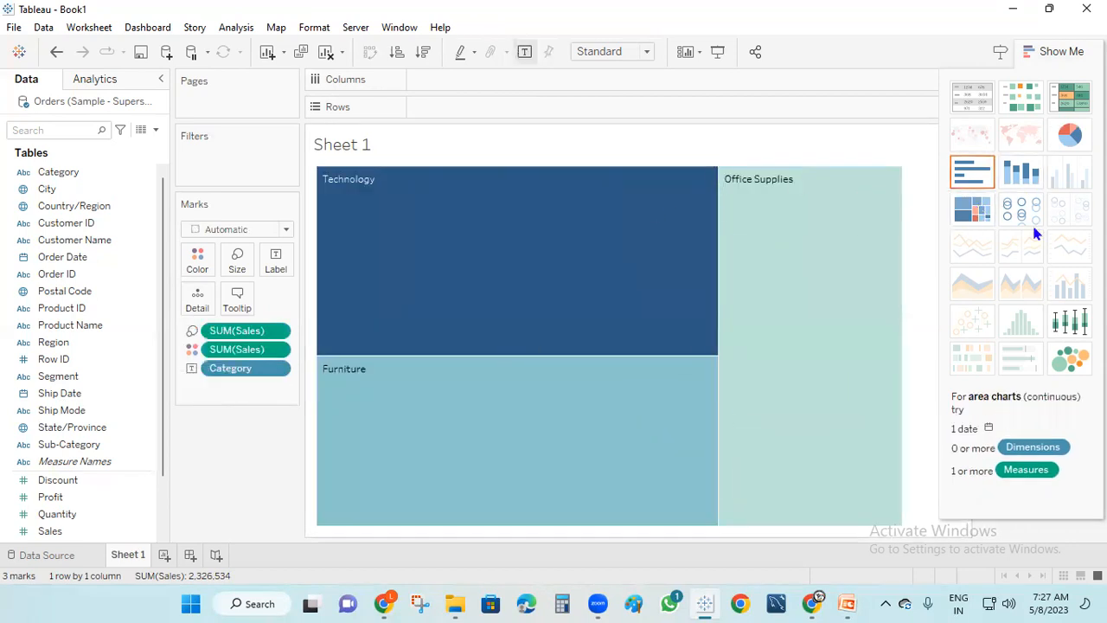
click(1032, 104)
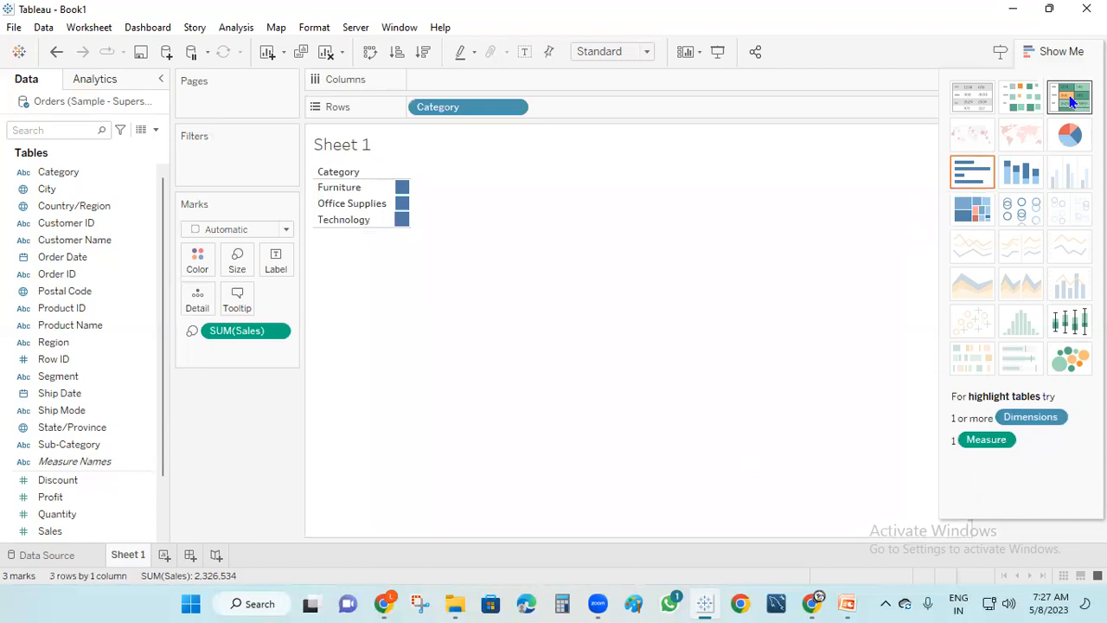
click(1071, 102)
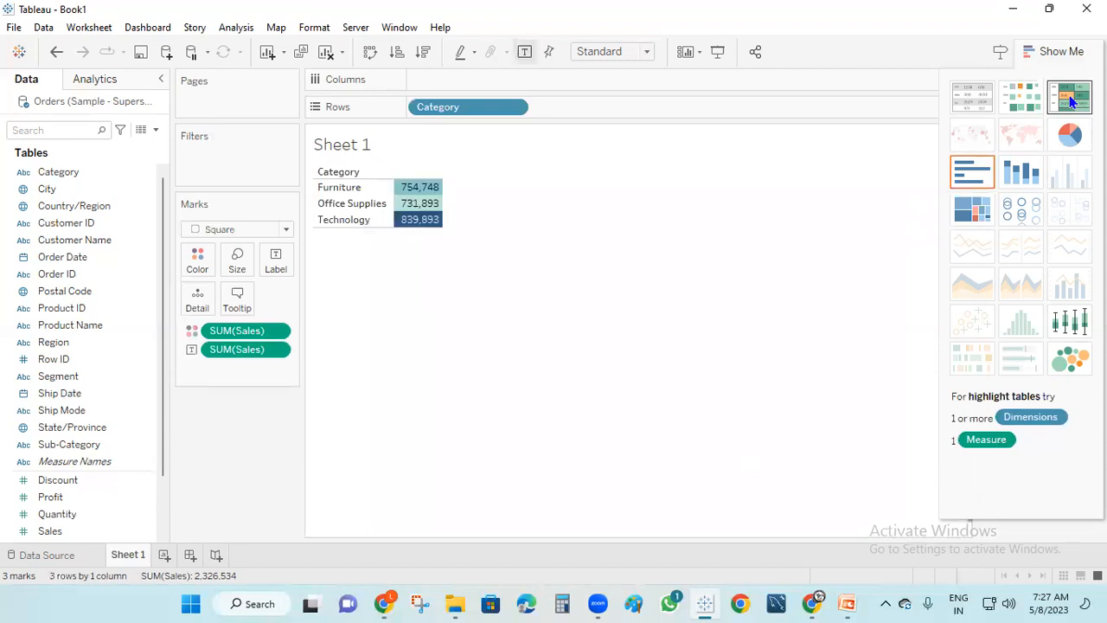
click(973, 104)
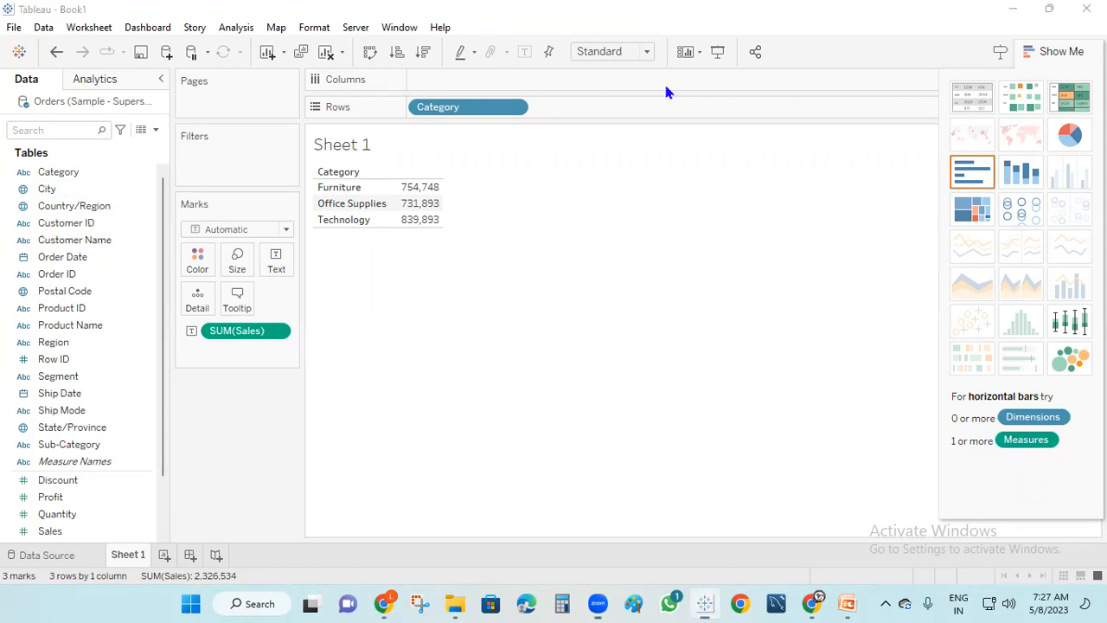
drag(617, 83, 673, 65)
drag(595, 109, 621, 104)
drag(235, 100, 273, 86)
drag(211, 171, 251, 145)
drag(237, 215, 299, 169)
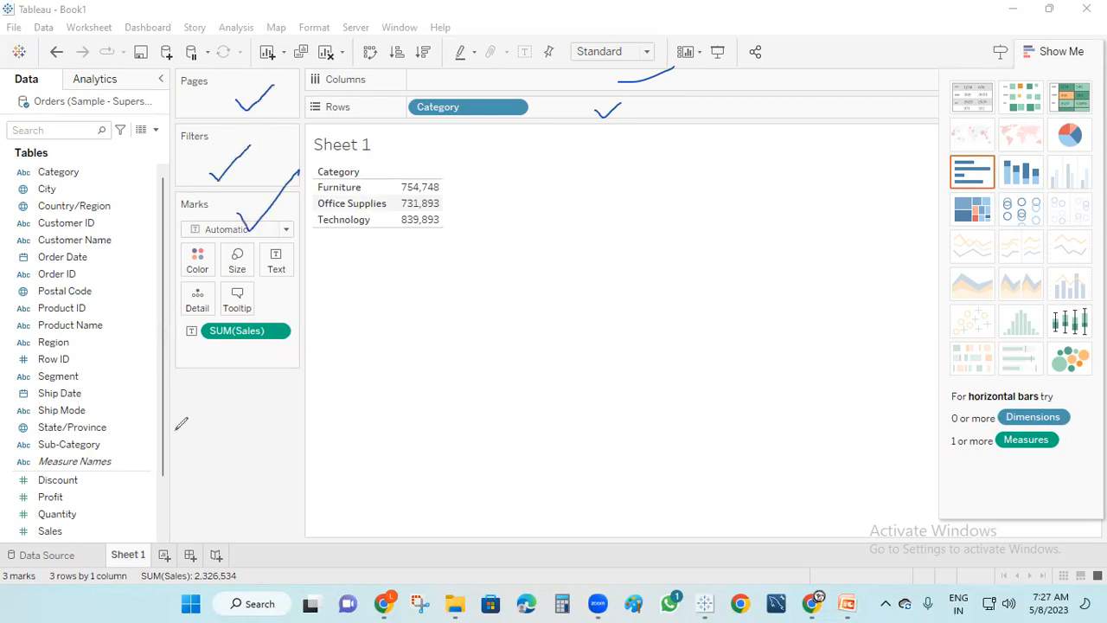
mouse_move(89, 156)
mouse_down()
mouse_move(41, 176)
mouse_move(119, 346)
mouse_move(70, 161)
mouse_up()
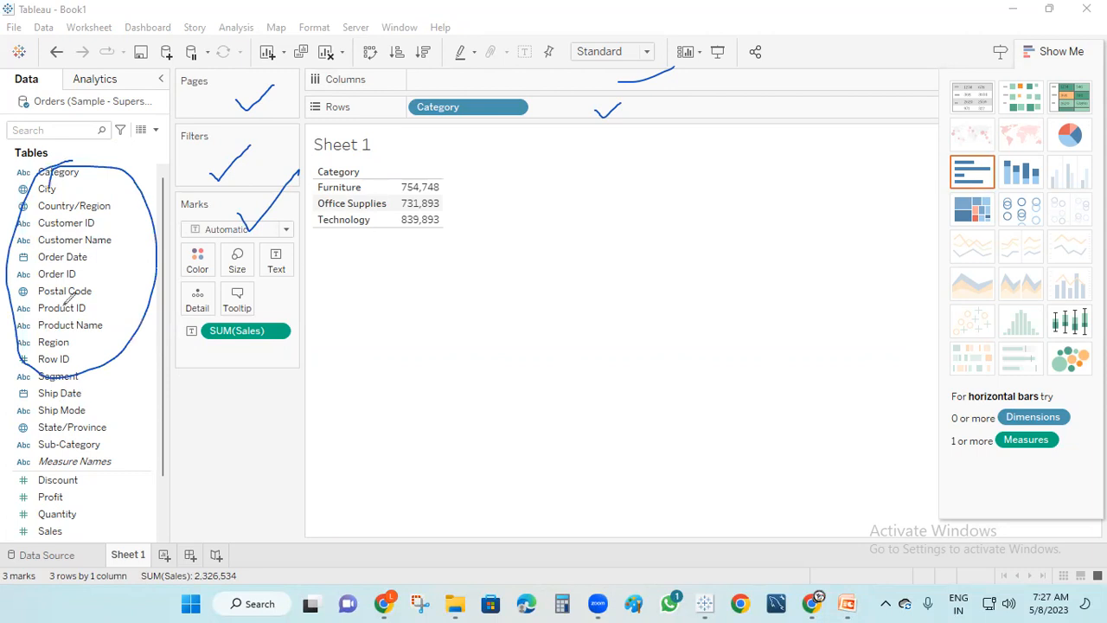
mouse_move(50, 472)
mouse_down()
mouse_move(56, 543)
mouse_move(97, 504)
mouse_move(80, 489)
mouse_up()
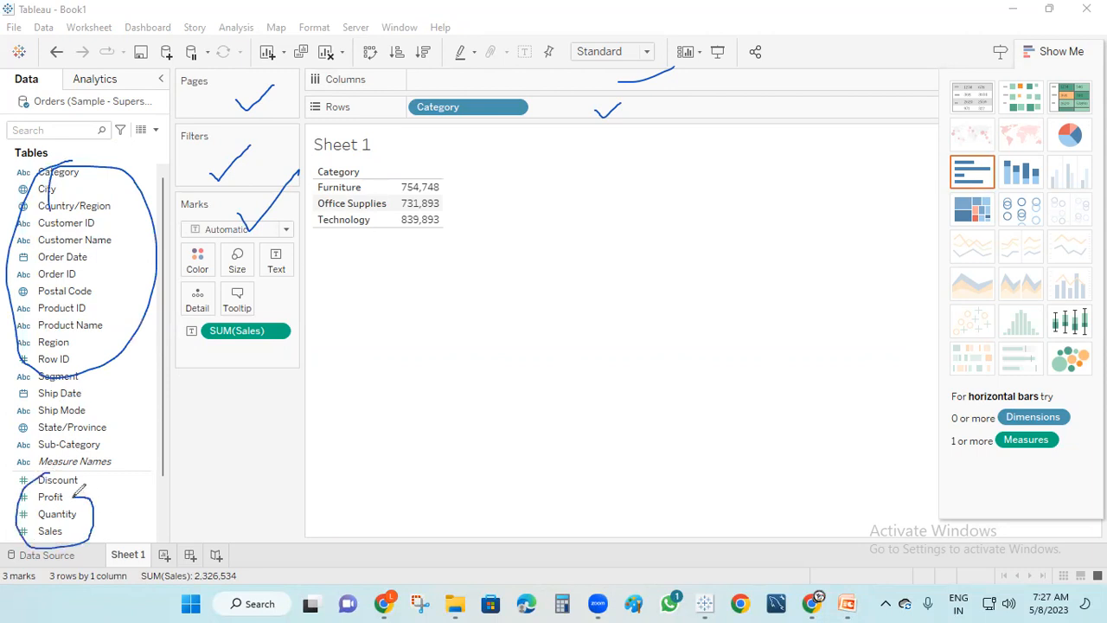
mouse_move(136, 100)
mouse_down()
mouse_move(205, 90)
mouse_move(199, 116)
mouse_move(126, 148)
mouse_move(136, 107)
mouse_move(157, 147)
mouse_move(149, 130)
mouse_up()
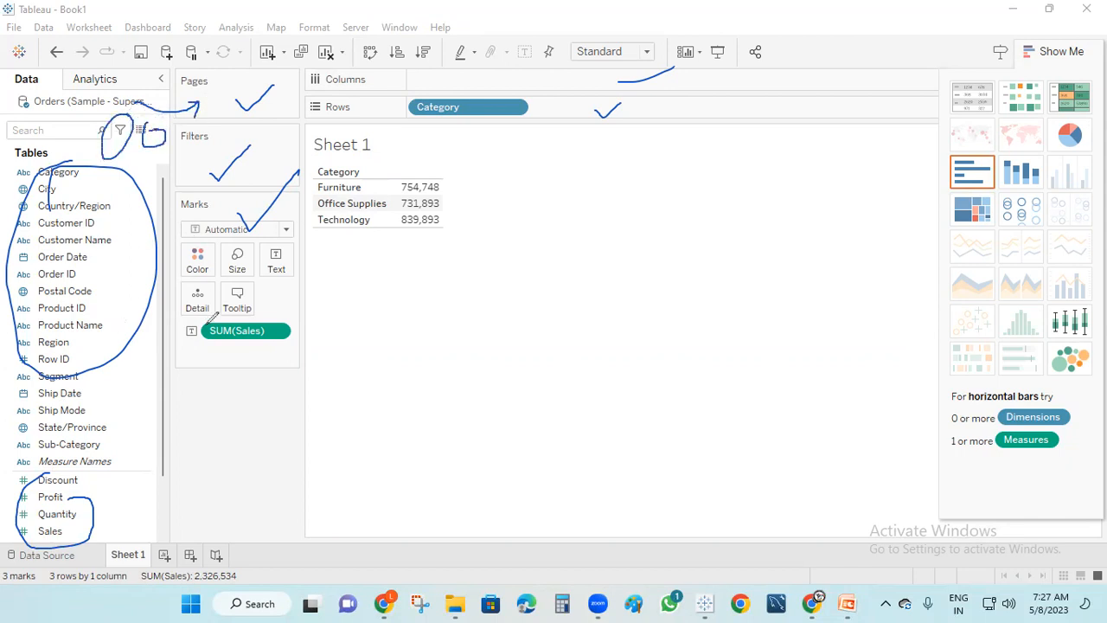
drag(554, 268, 583, 266)
drag(99, 28, 221, 4)
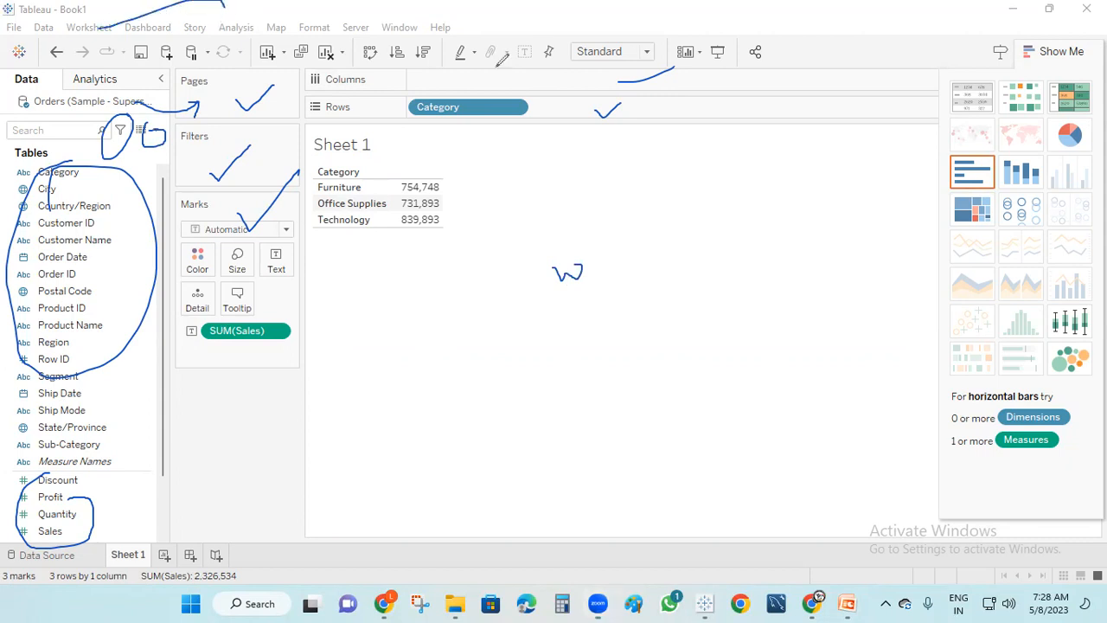
drag(506, 54, 573, 6)
mouse_move(278, 560)
mouse_down()
mouse_move(337, 543)
mouse_move(382, 508)
mouse_up()
drag(1092, 65, 1106, 38)
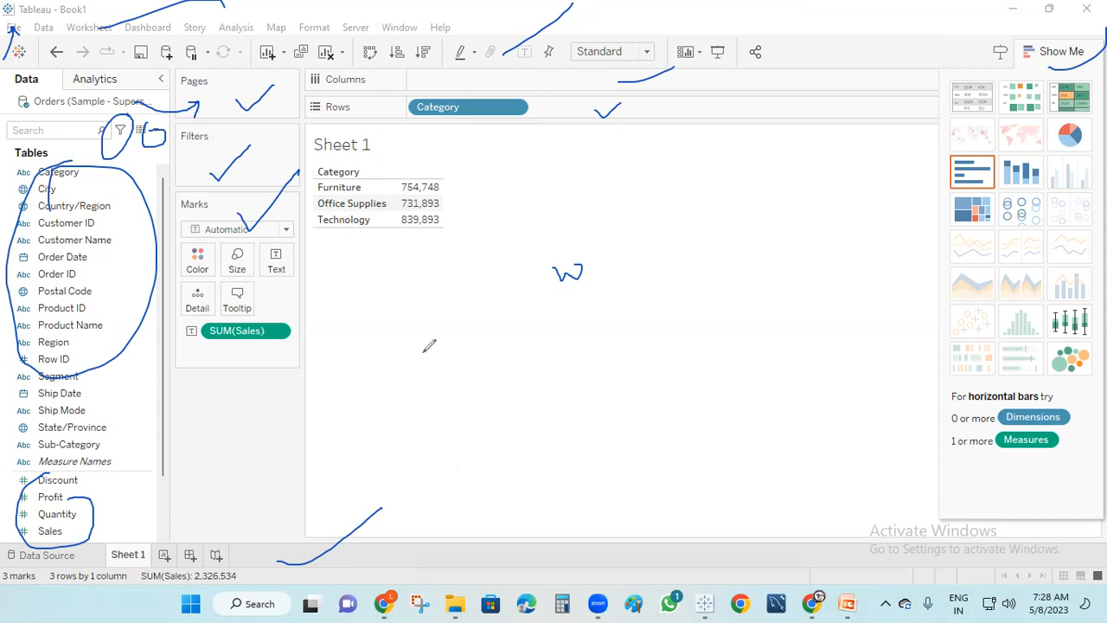
mouse_move(493, 222)
mouse_down()
mouse_move(555, 208)
mouse_move(553, 221)
mouse_up()
mouse_move(593, 229)
mouse_down()
mouse_move(638, 200)
mouse_move(638, 212)
mouse_up()
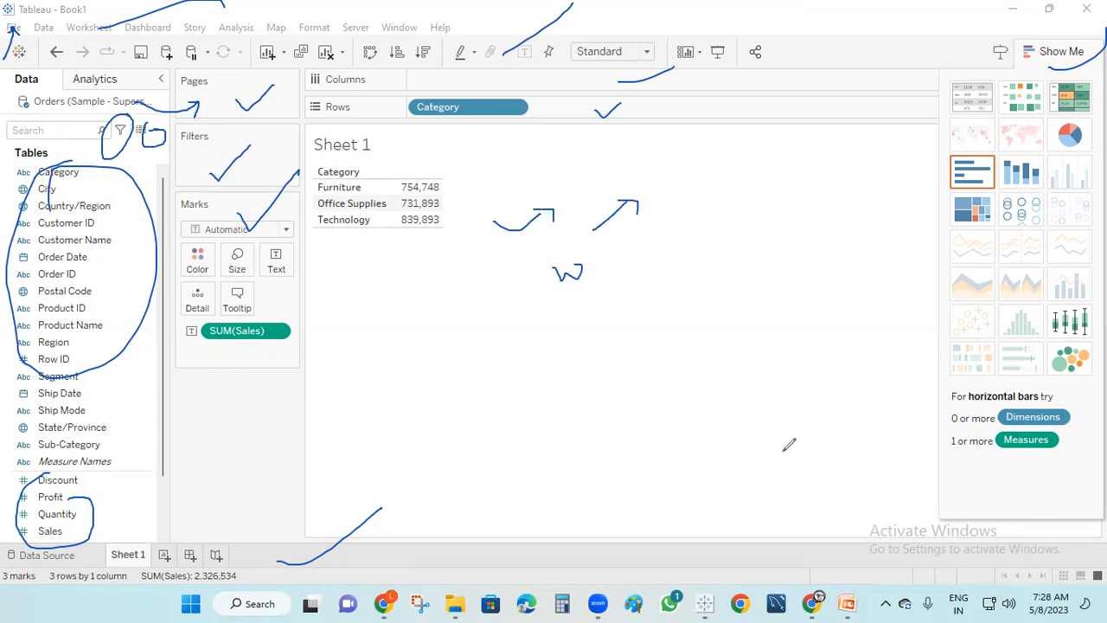
click(743, 349)
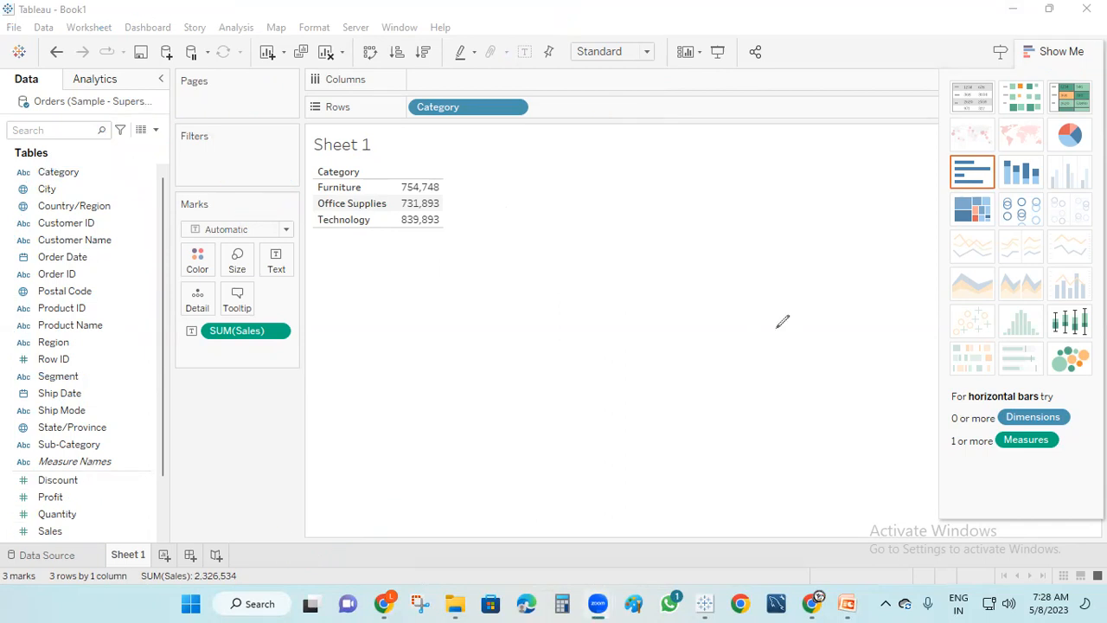
Add six blank worksheets, Sheet 2 through Sheet 7, then return to Sheet 1
click(126, 559)
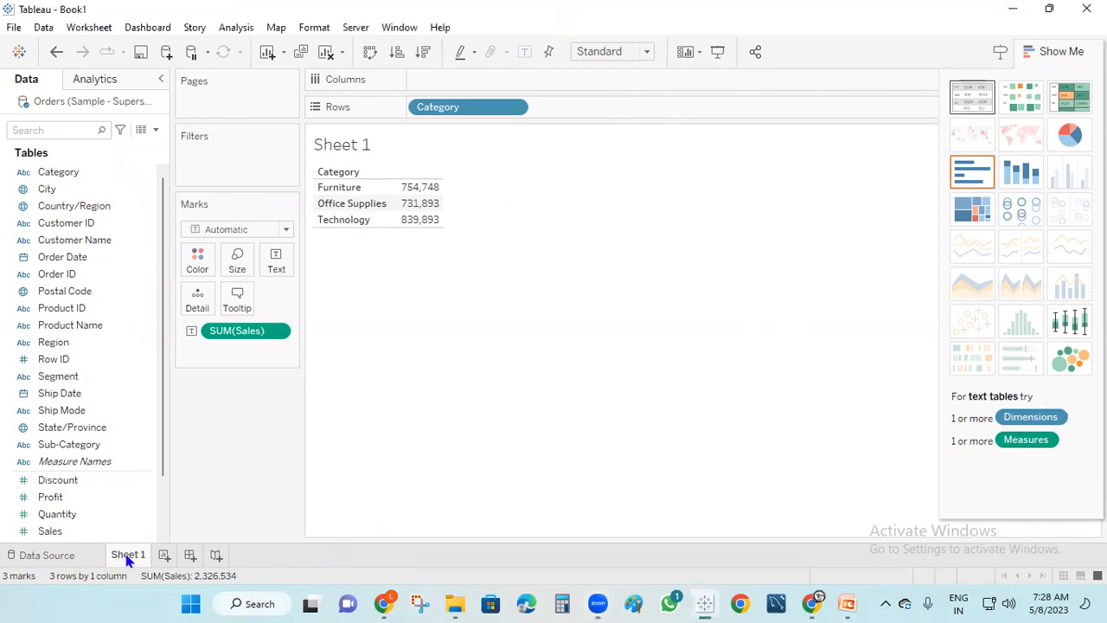
click(163, 555)
click(210, 556)
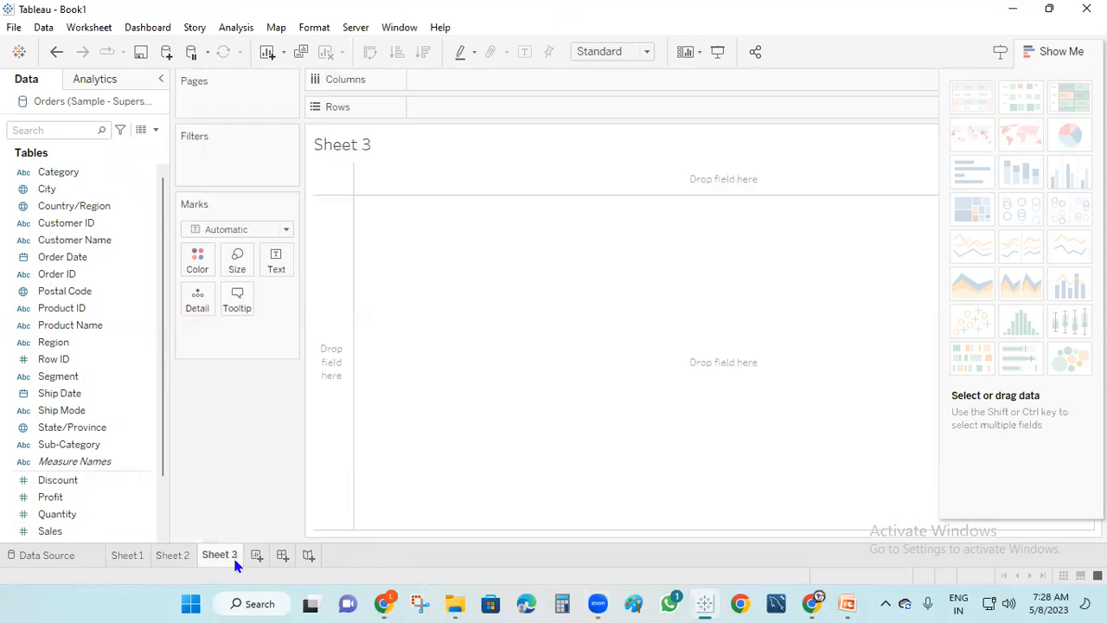
click(256, 558)
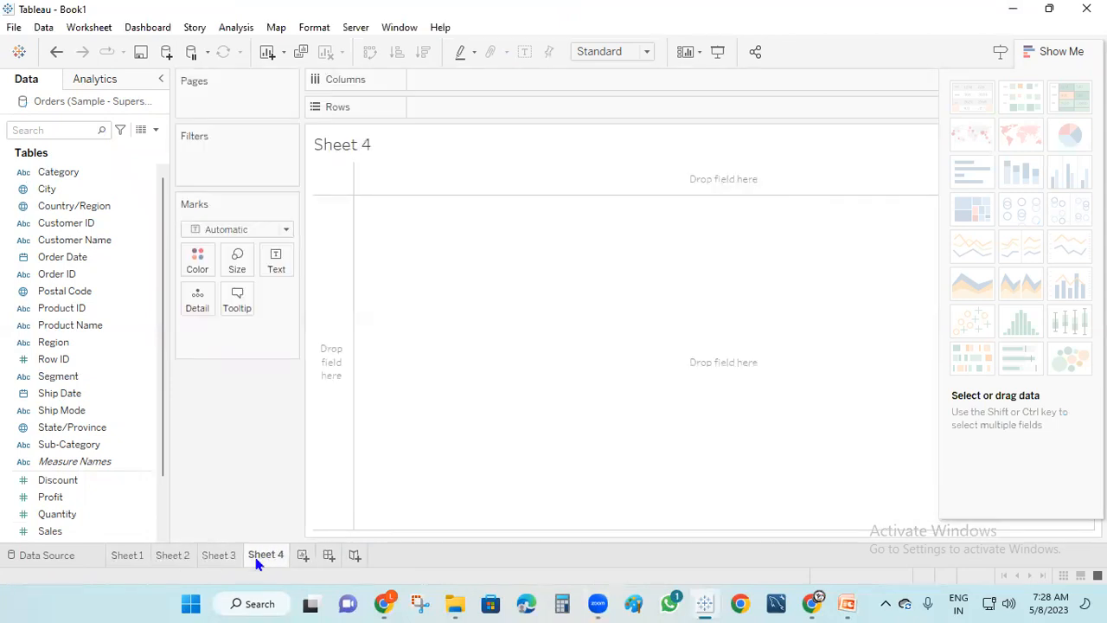
click(304, 558)
click(349, 558)
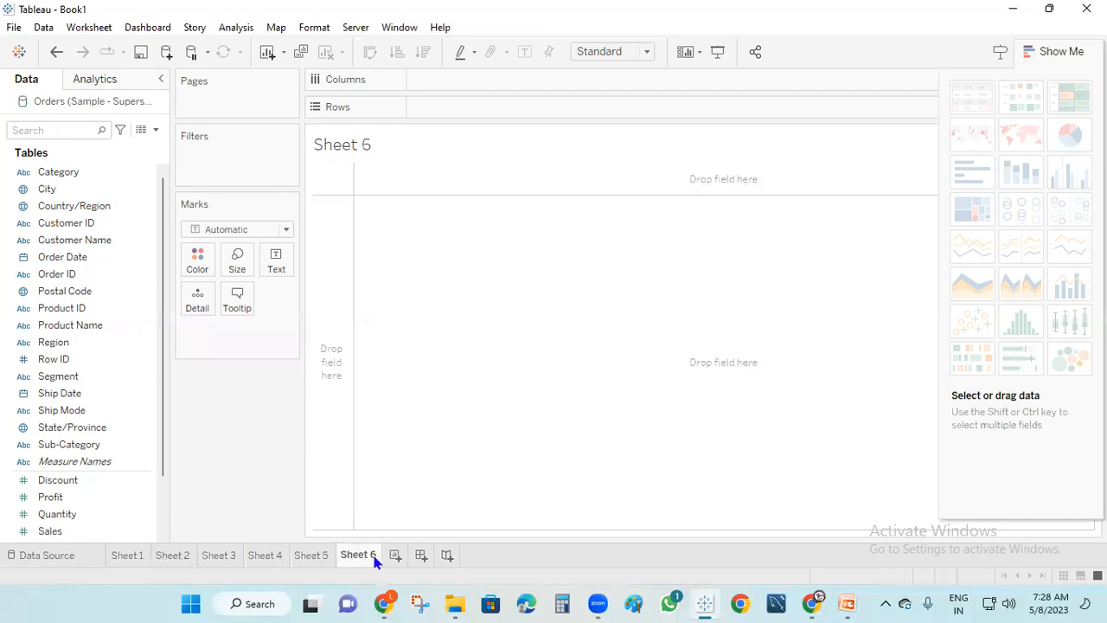
click(395, 557)
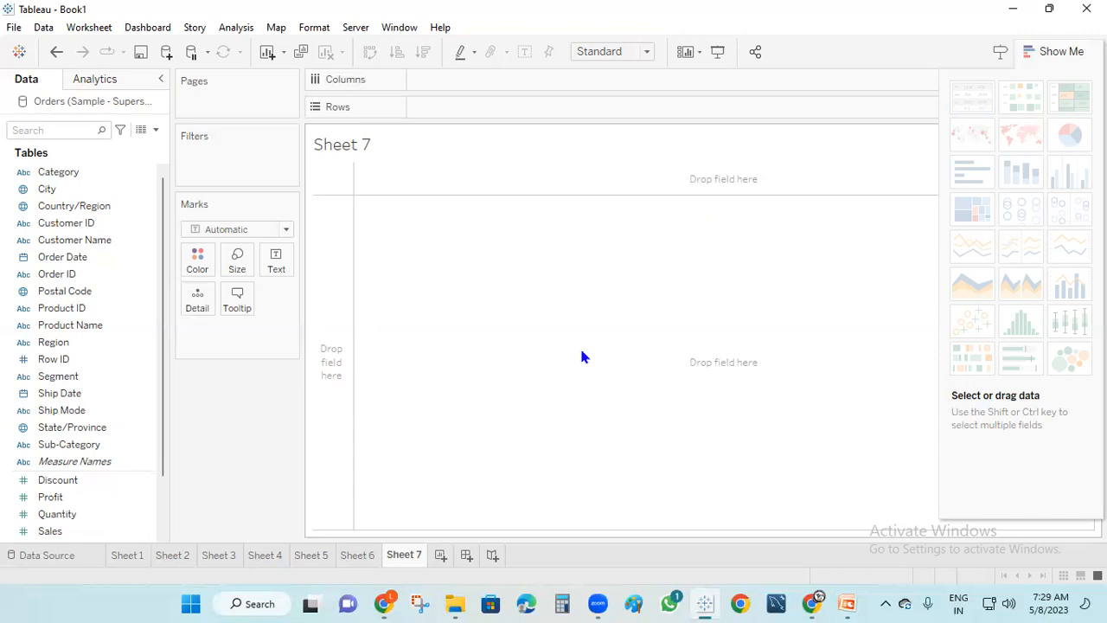
click(127, 554)
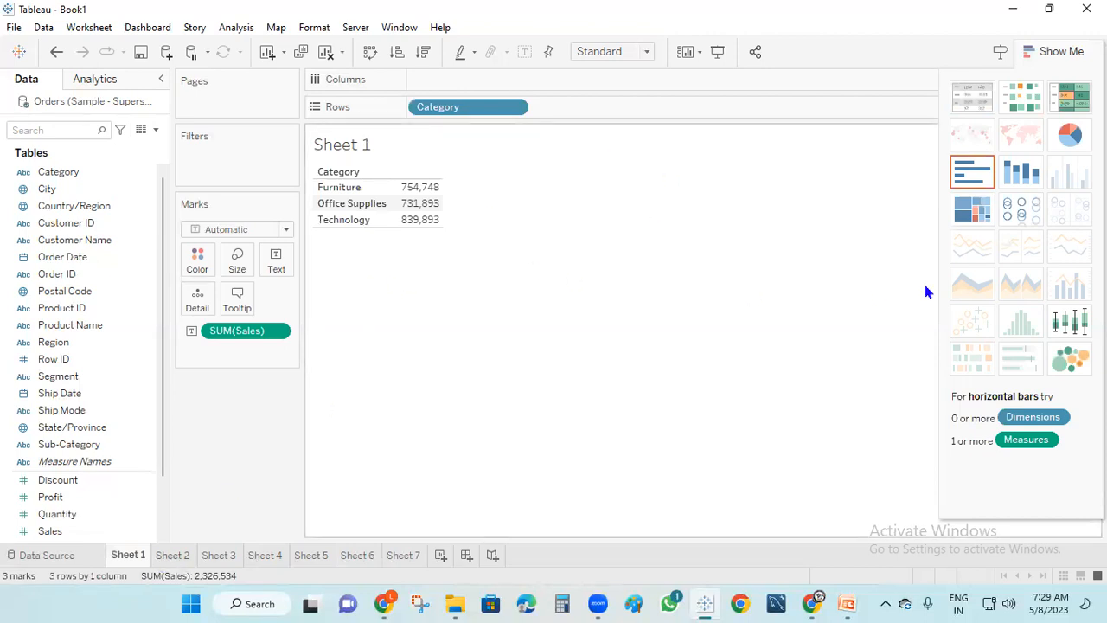
On Sheet 2, show SUM(Sales) by City as a US symbol map
click(171, 560)
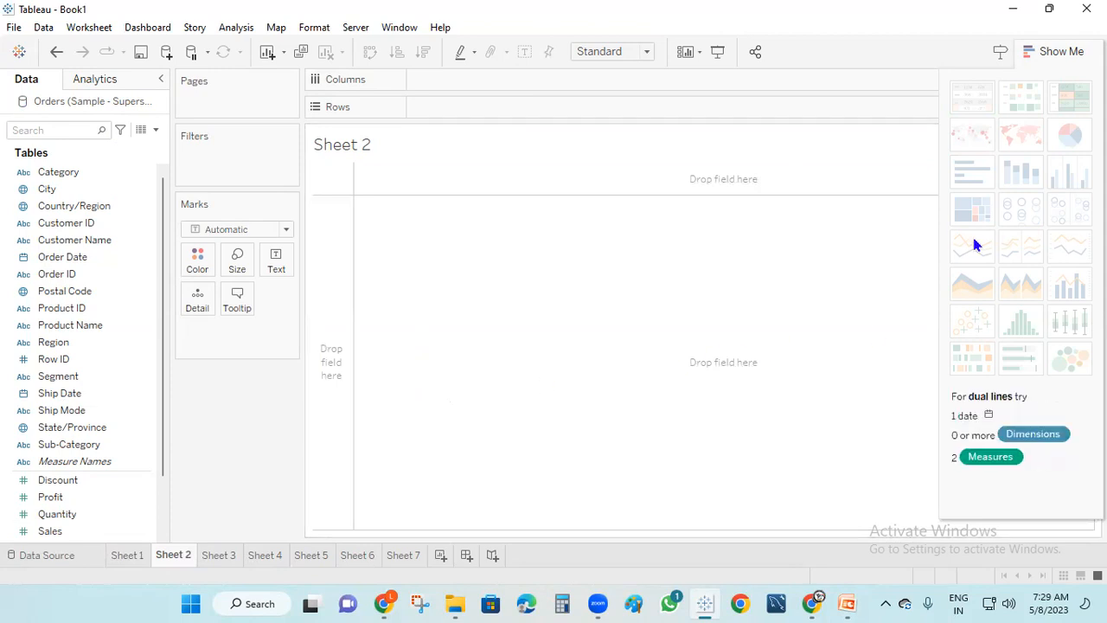
drag(54, 192, 462, 113)
click(73, 533)
drag(73, 534, 472, 79)
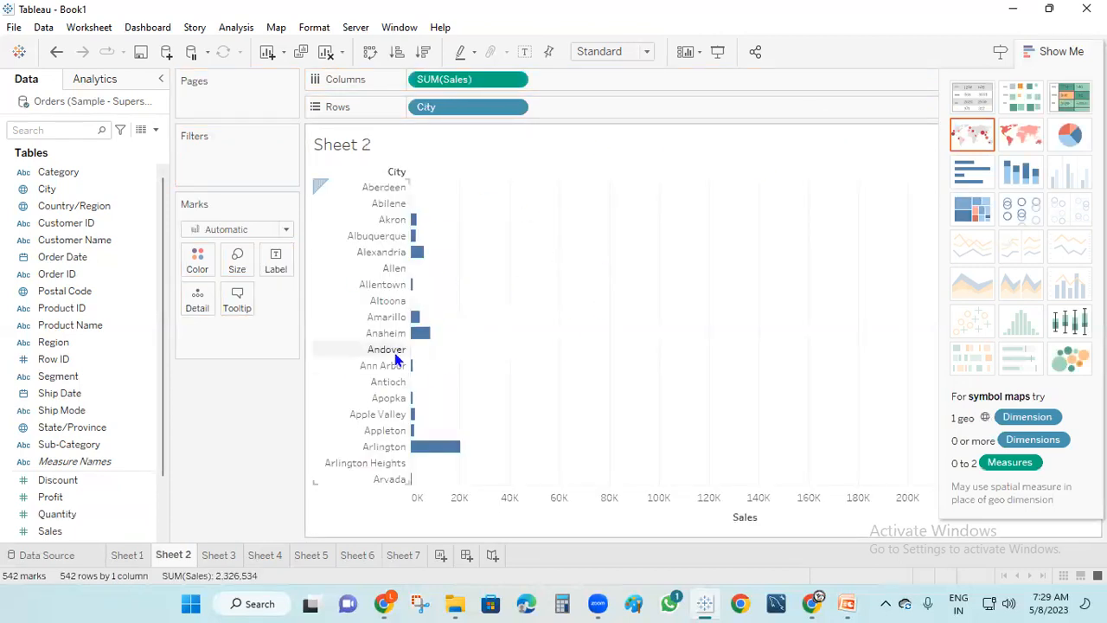
click(978, 141)
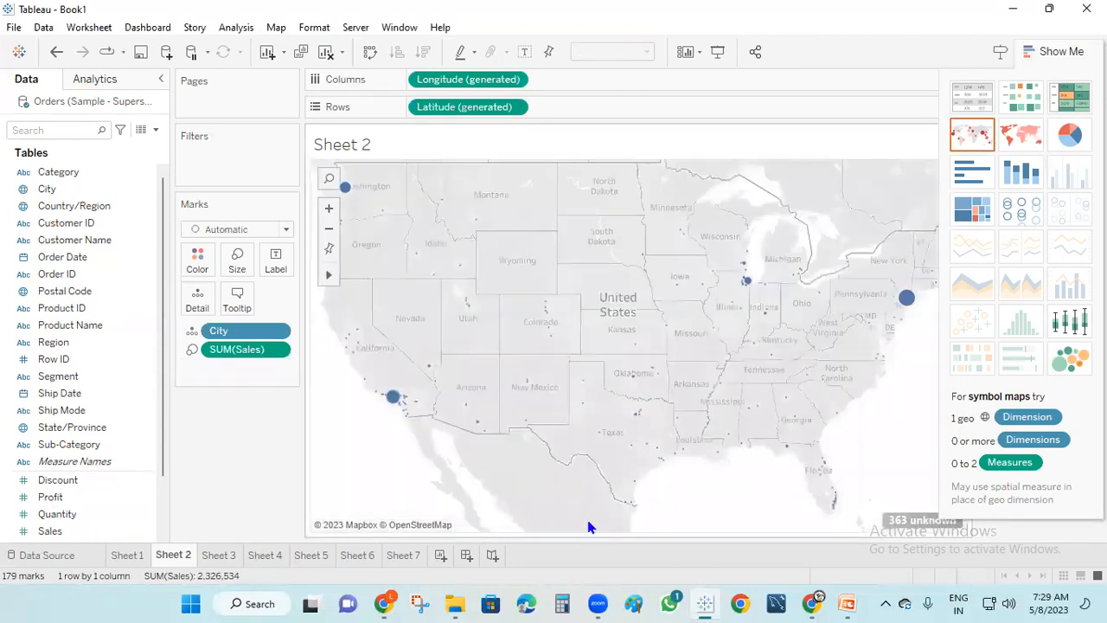
On Sheet 3, chart SUM(Profit) by Order Date year as an area chart
click(219, 558)
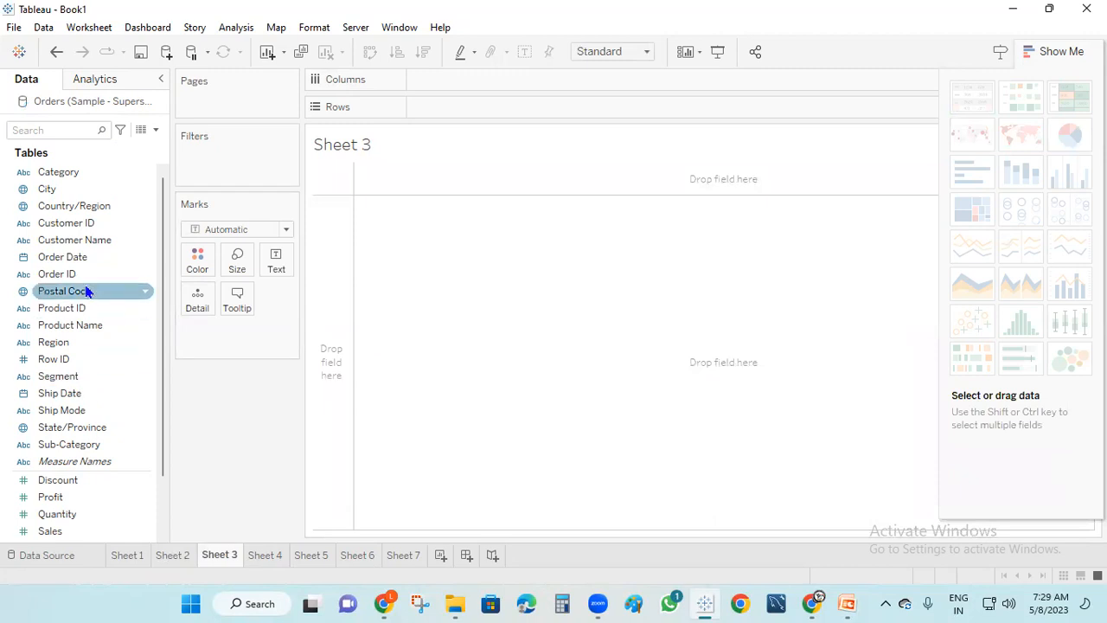
drag(69, 257, 450, 103)
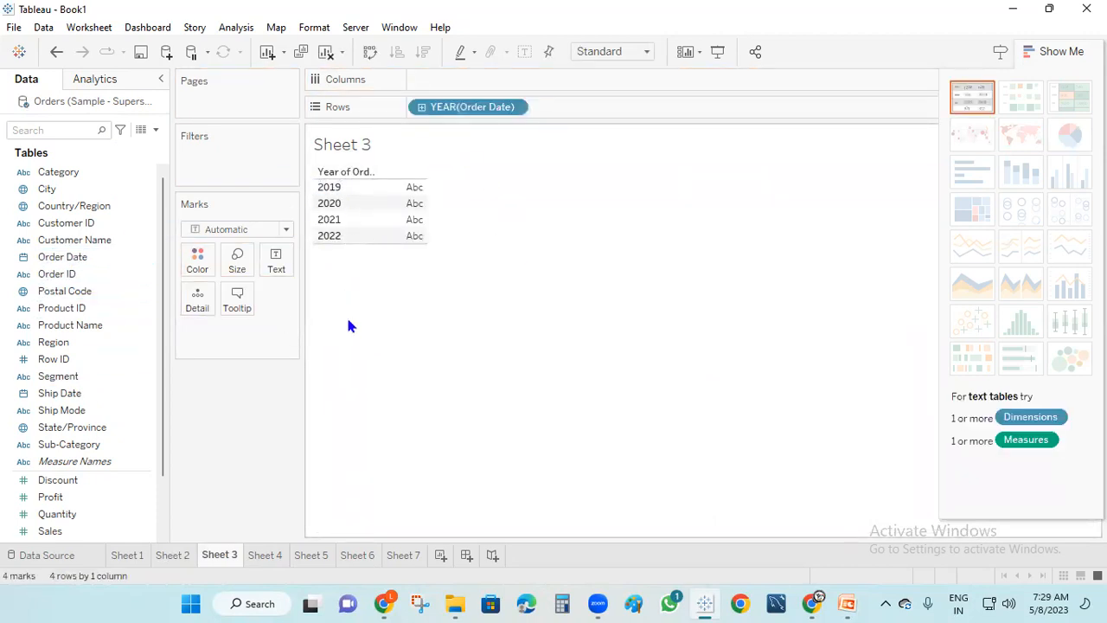
drag(67, 500, 422, 212)
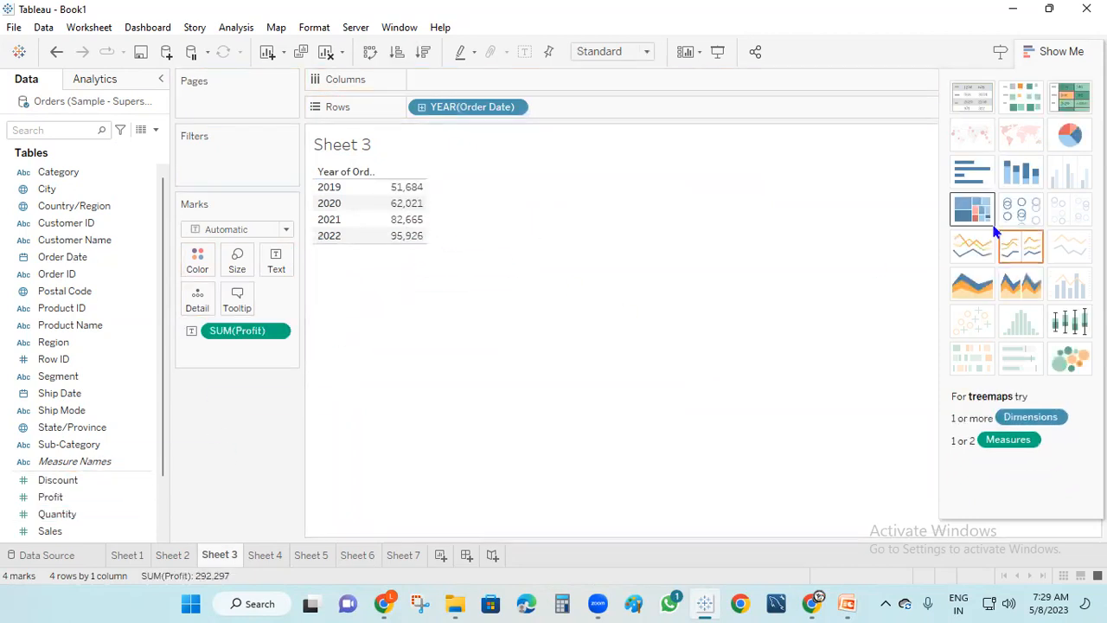
click(971, 293)
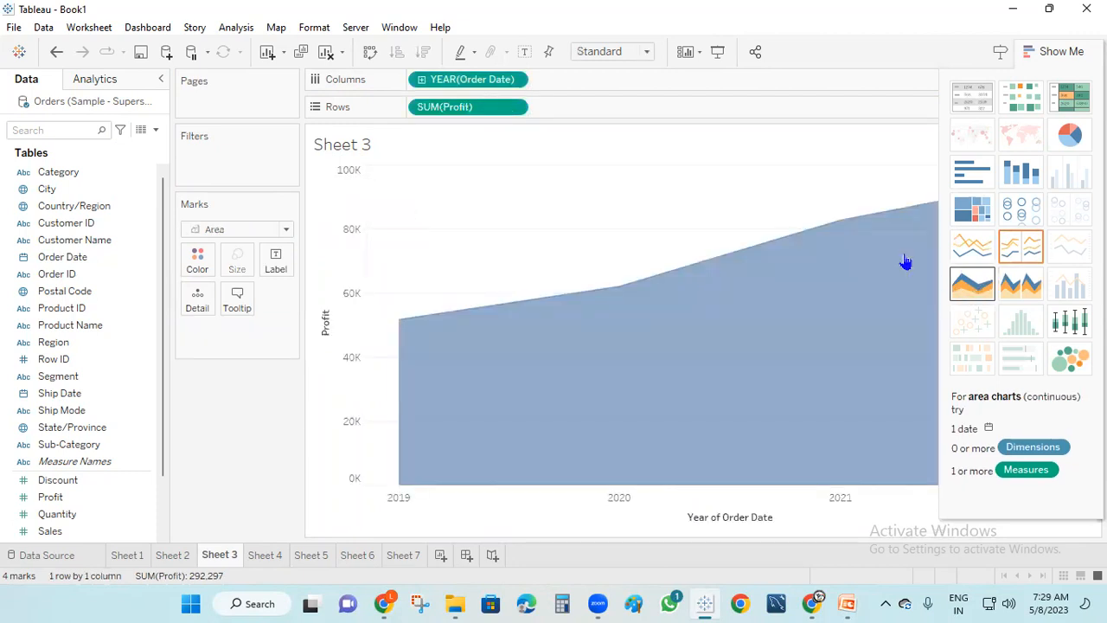
mouse_move(321, 603)
click(264, 554)
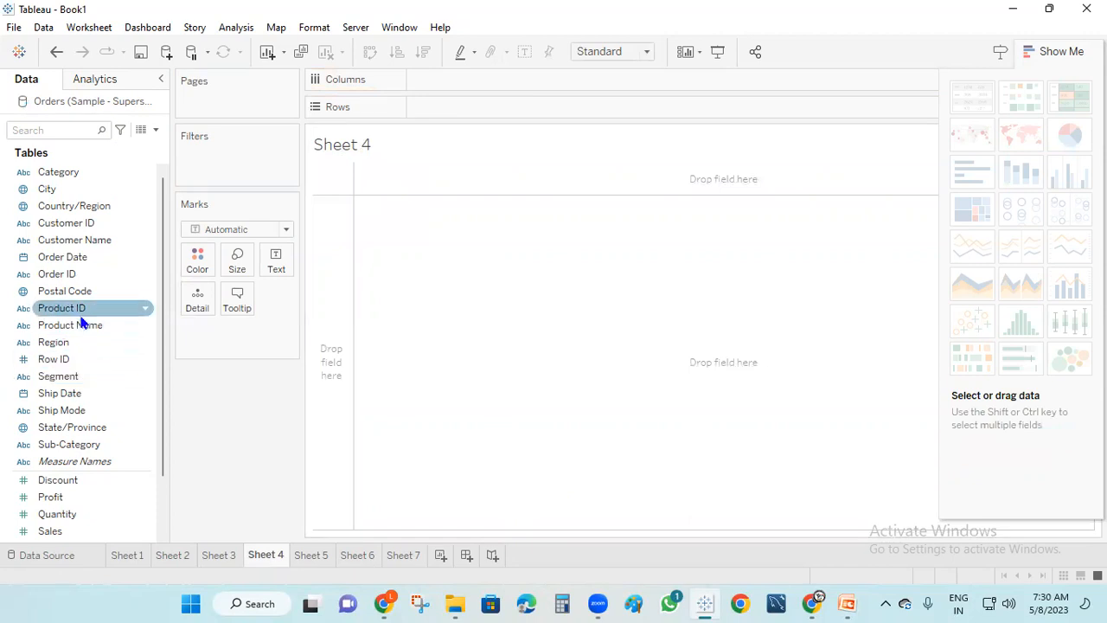
Plot SUM(Quantity) per Customer Name as horizontal bars with value labels
drag(74, 240, 458, 102)
drag(57, 513, 456, 87)
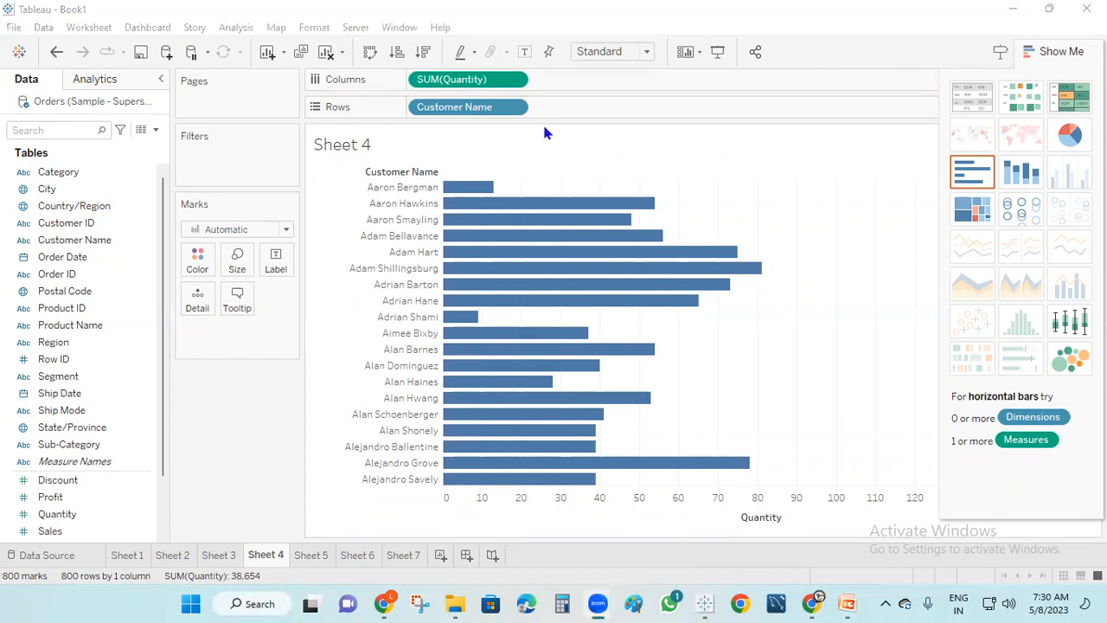
click(525, 51)
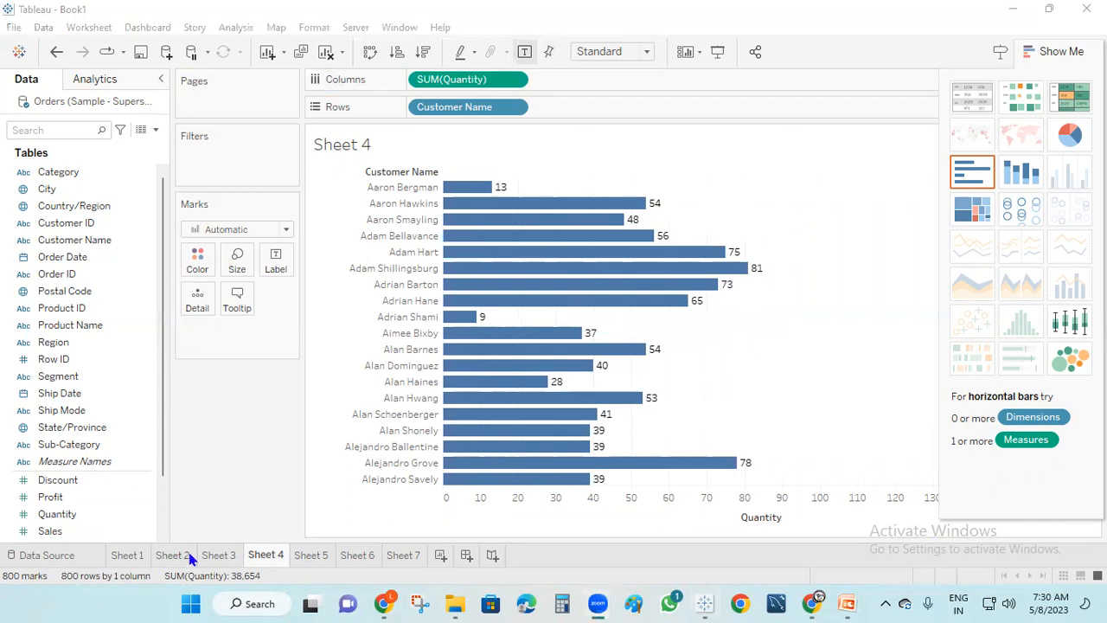
Delete Sheet 5, Sheet 6 and Sheet 7 from the workbook
right_click(317, 560)
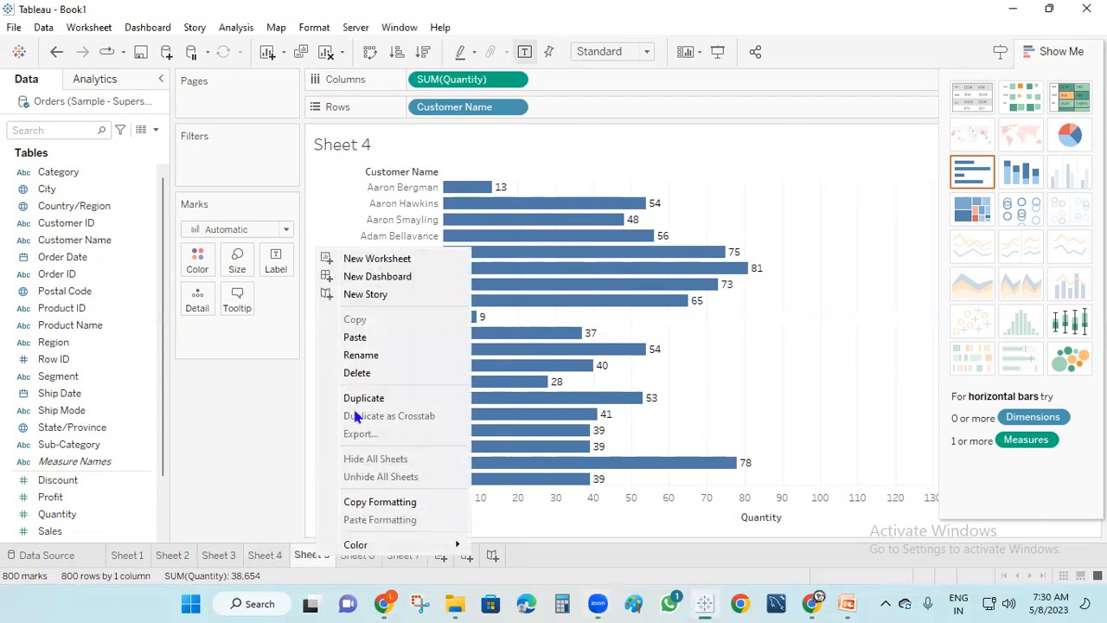
click(384, 373)
right_click(314, 559)
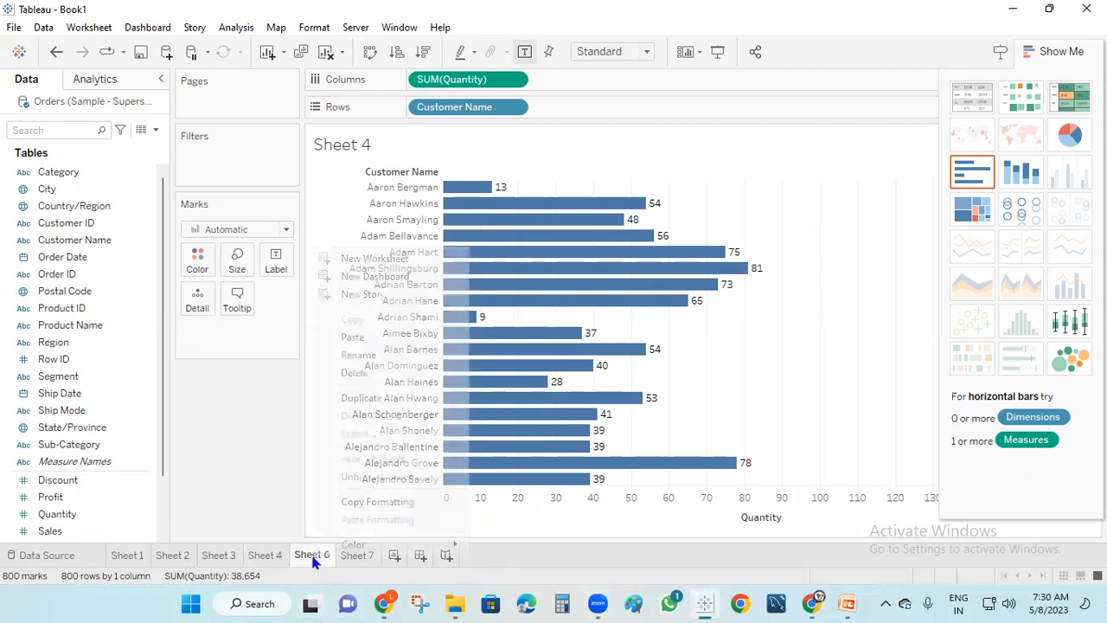
click(365, 376)
right_click(318, 563)
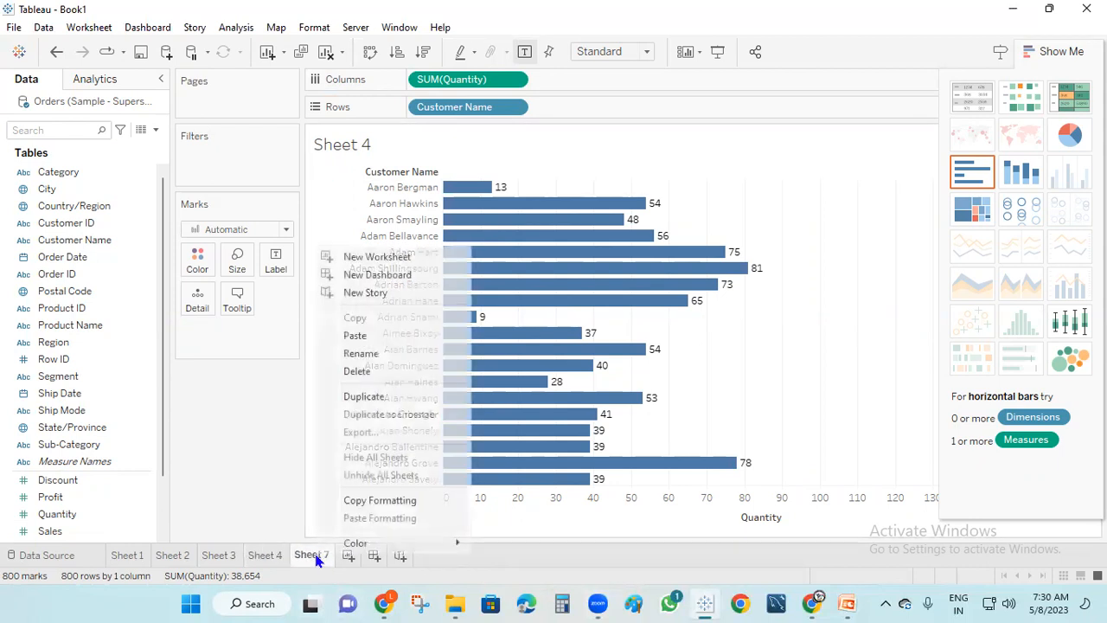
click(401, 373)
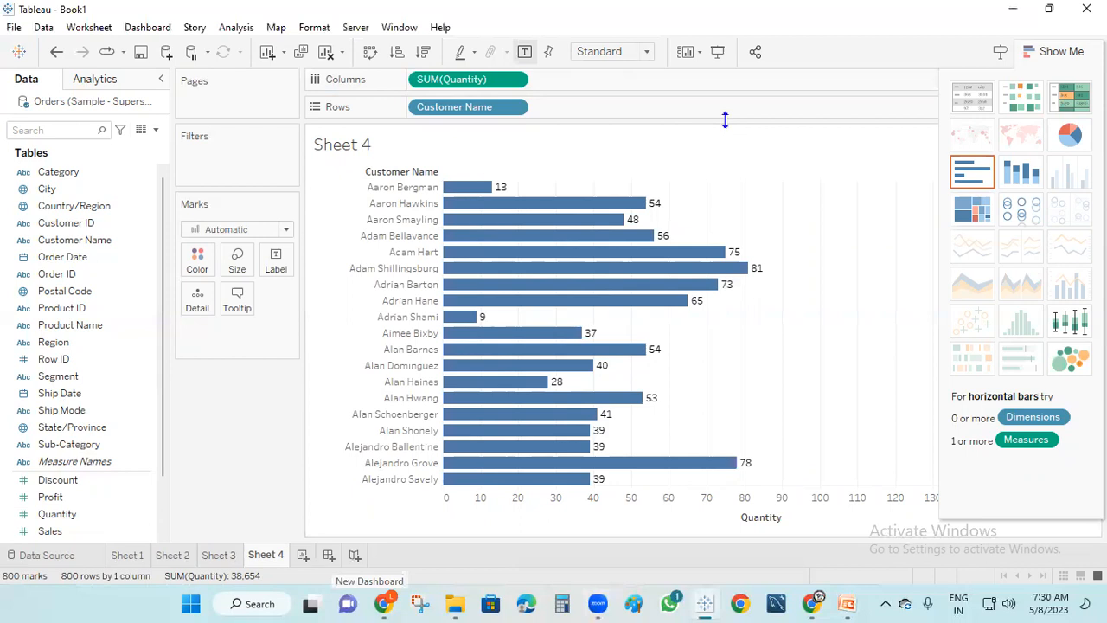
drag(289, 489, 275, 555)
mouse_move(240, 515)
mouse_down()
mouse_move(226, 556)
mouse_move(181, 550)
mouse_move(154, 519)
mouse_up()
drag(331, 552, 349, 495)
drag(377, 456, 388, 483)
drag(362, 553, 431, 502)
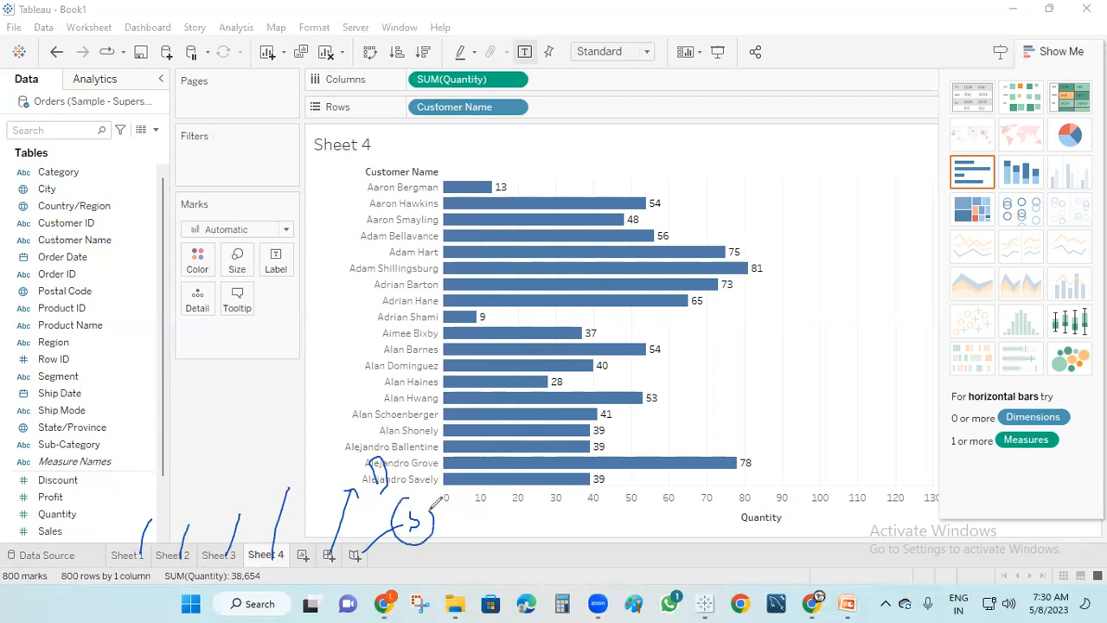
mouse_move(278, 476)
mouse_down()
mouse_move(296, 500)
mouse_move(287, 463)
mouse_move(260, 479)
mouse_up()
mouse_move(142, 503)
mouse_down()
mouse_move(235, 435)
mouse_move(303, 441)
mouse_move(292, 548)
mouse_up()
mouse_move(309, 443)
mouse_down()
mouse_move(395, 399)
mouse_move(397, 451)
mouse_move(421, 459)
mouse_up()
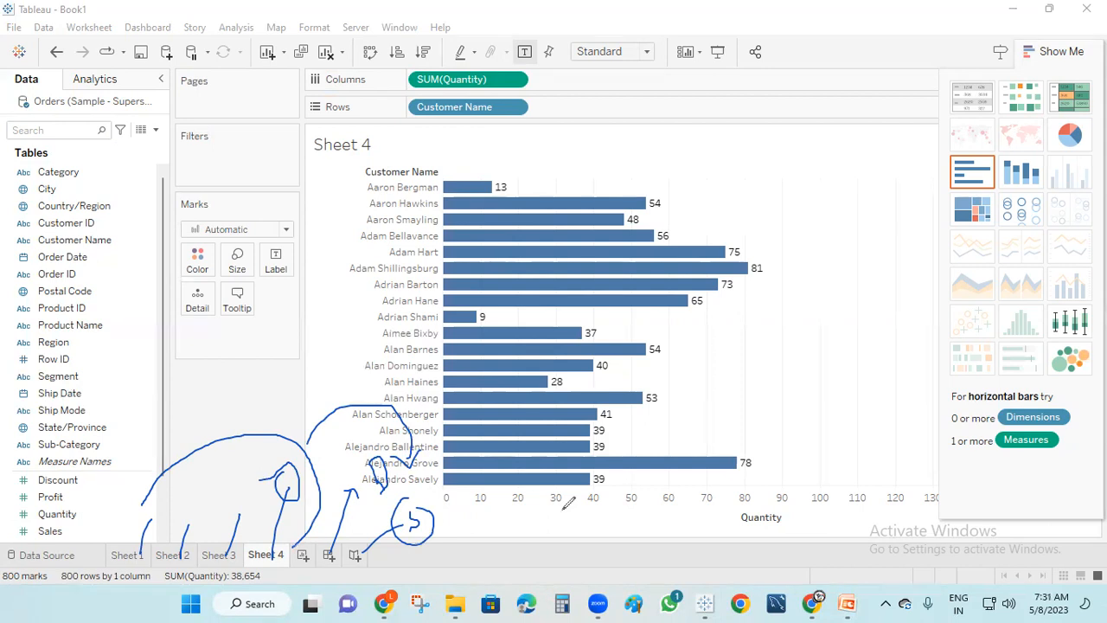
mouse_move(104, 529)
mouse_down()
mouse_move(176, 597)
mouse_move(284, 532)
mouse_move(113, 542)
mouse_up()
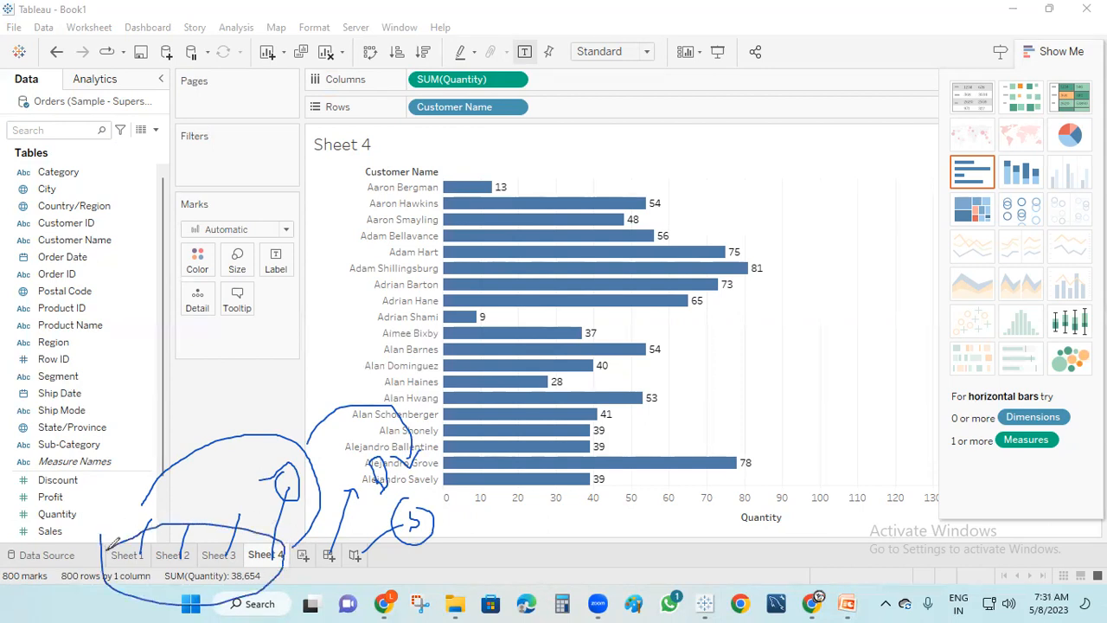
mouse_move(195, 524)
mouse_down()
mouse_move(262, 369)
mouse_move(393, 433)
mouse_move(398, 457)
mouse_up()
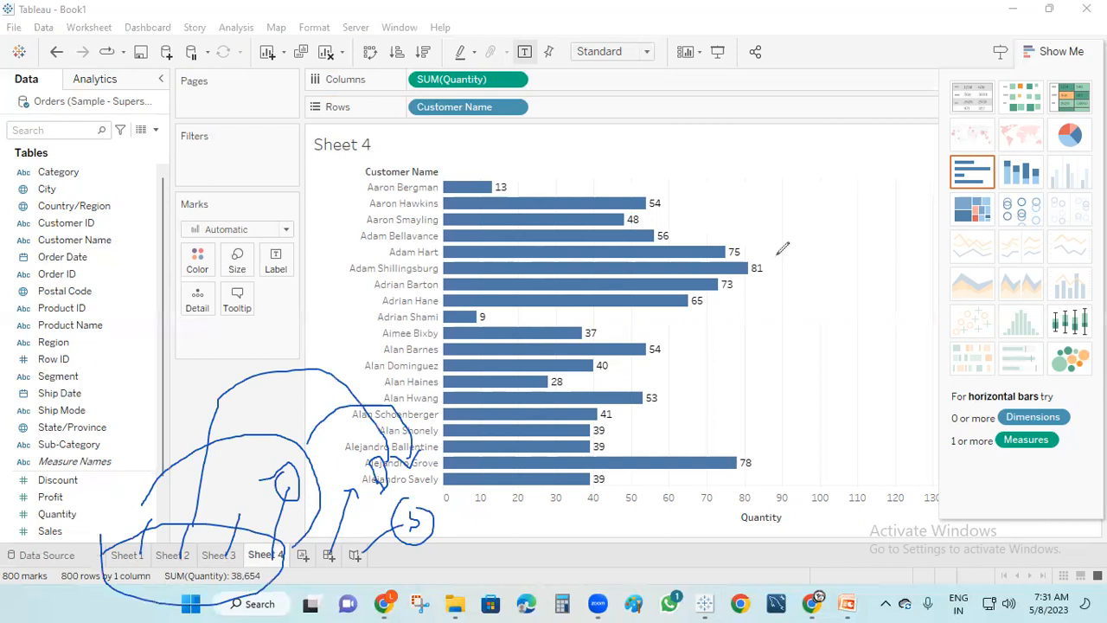
key(Escape)
mouse_move(128, 552)
mouse_down()
mouse_move(216, 447)
mouse_move(234, 447)
mouse_move(324, 515)
mouse_move(327, 538)
mouse_up()
mouse_move(178, 550)
mouse_down()
mouse_move(285, 489)
mouse_move(327, 539)
mouse_up()
mouse_move(223, 551)
mouse_down()
mouse_move(286, 516)
mouse_move(327, 538)
mouse_move(325, 501)
mouse_move(328, 540)
mouse_up()
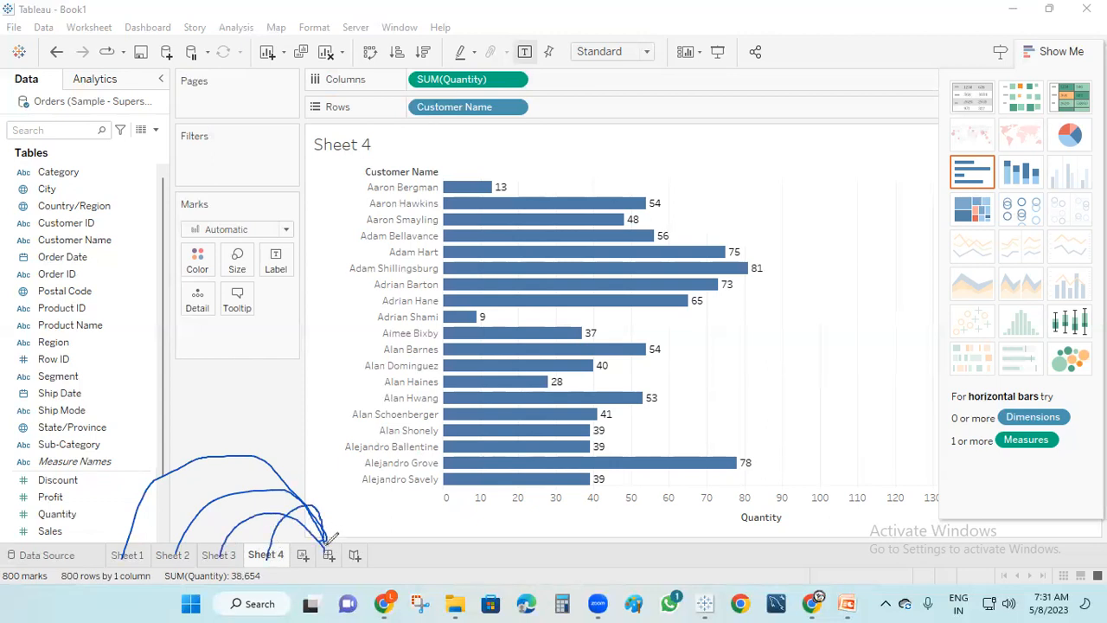
Clear the pen annotations and add a new blank dashboard, Dashboard 1
mouse_move(327, 443)
mouse_down()
mouse_move(343, 489)
mouse_move(336, 420)
mouse_move(346, 446)
mouse_move(387, 476)
mouse_move(329, 543)
mouse_move(345, 564)
mouse_move(364, 543)
mouse_up()
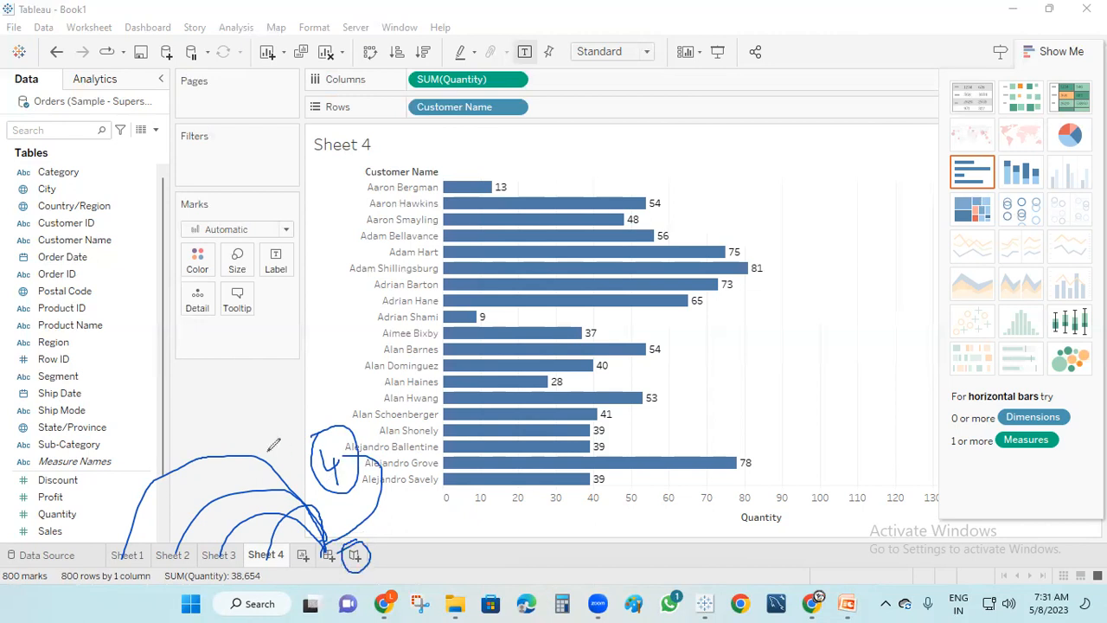
mouse_move(357, 427)
mouse_down()
mouse_move(412, 421)
mouse_move(430, 463)
mouse_move(450, 451)
mouse_move(455, 474)
mouse_up()
mouse_move(489, 439)
mouse_down()
mouse_move(495, 461)
mouse_move(522, 467)
mouse_move(510, 473)
mouse_up()
mouse_move(431, 500)
mouse_down()
mouse_move(434, 515)
mouse_move(385, 545)
mouse_move(381, 571)
mouse_up()
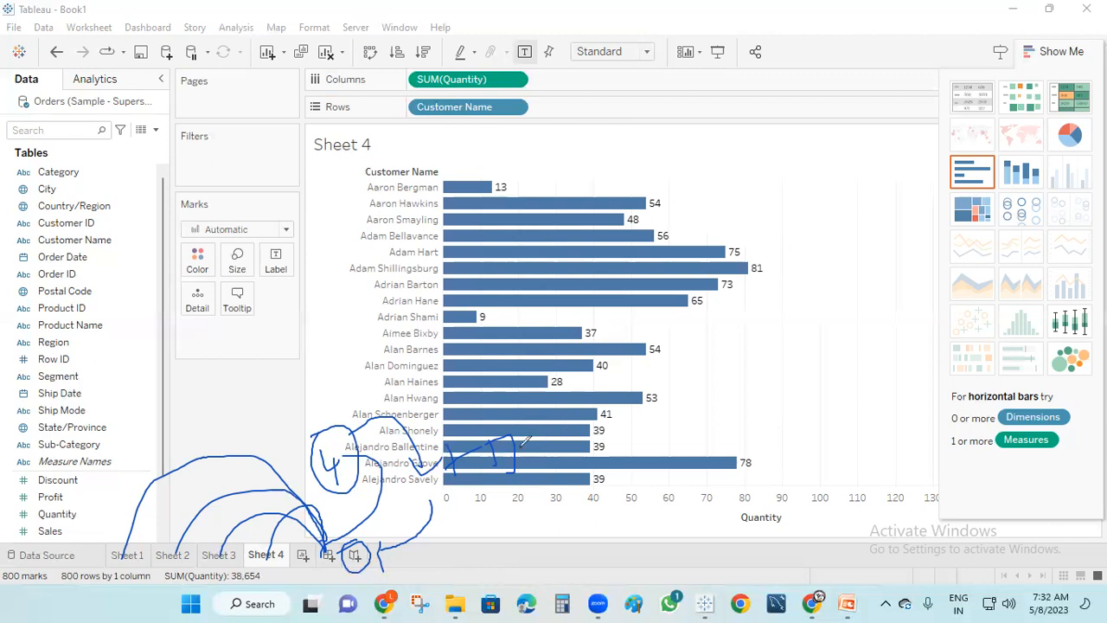
click(809, 279)
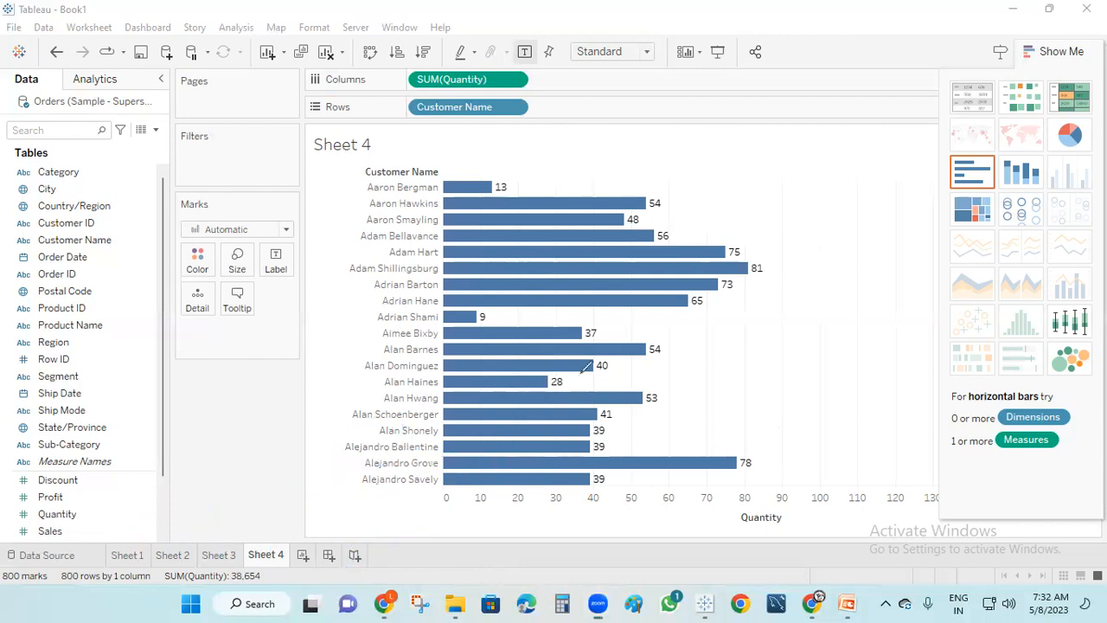
click(330, 557)
Tile Sheets 1–4 into a two-by-two grid on Dashboard 1, then create Story 1
mouse_move(63, 269)
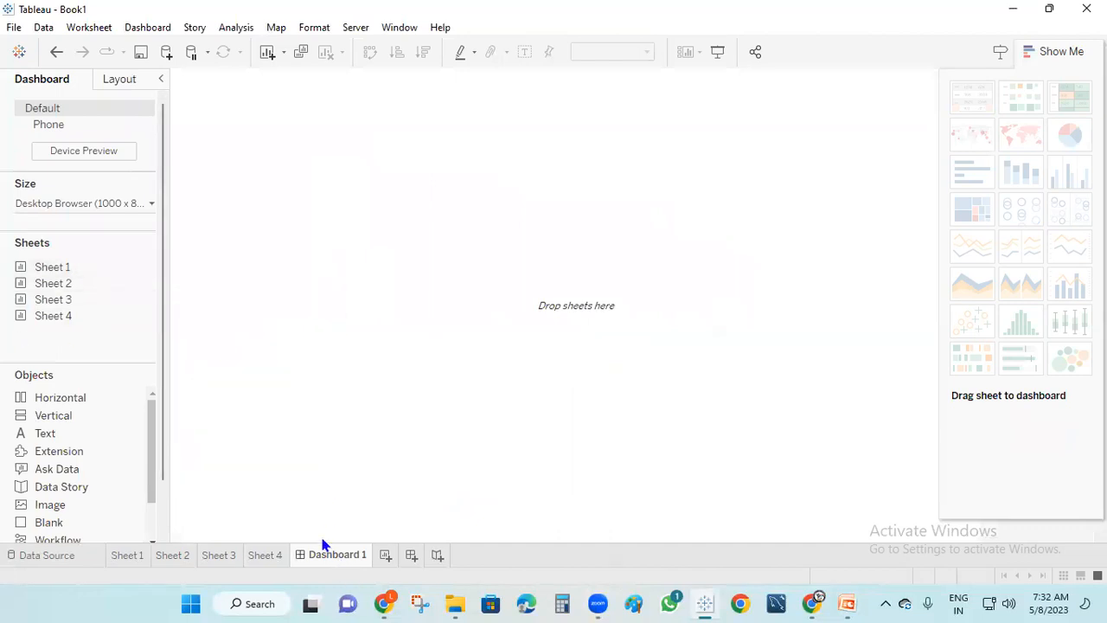
mouse_move(104, 285)
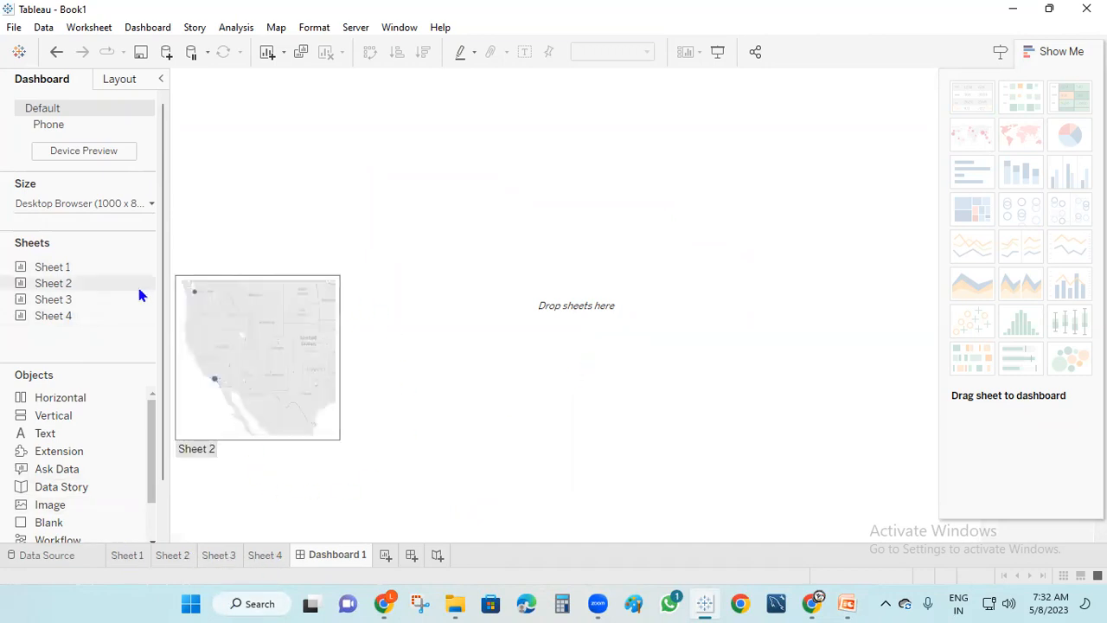
drag(53, 267, 601, 373)
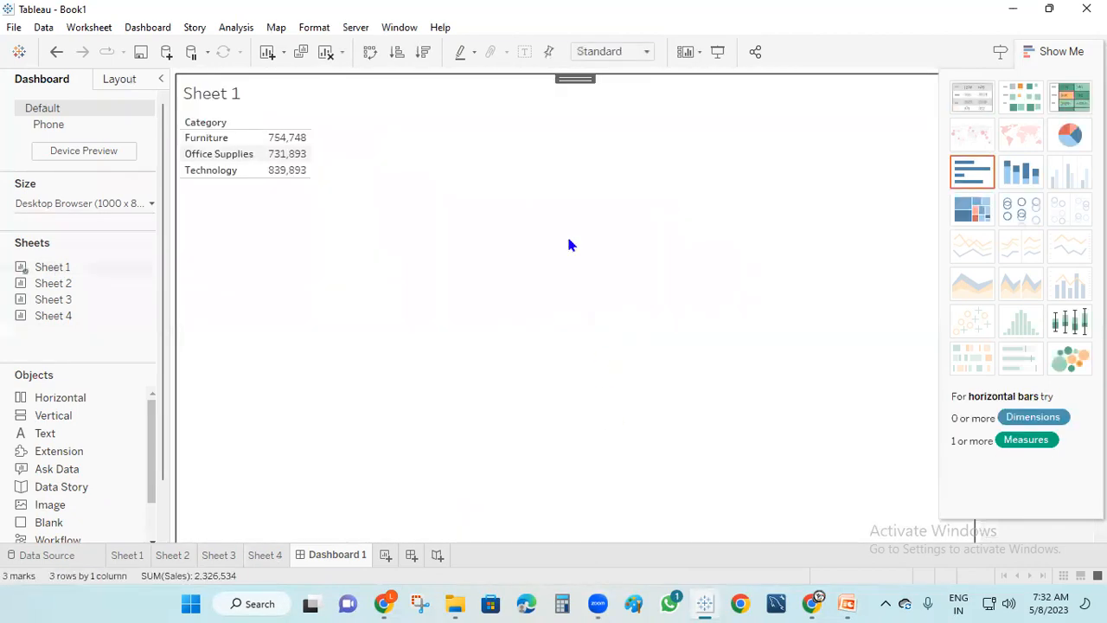
drag(69, 298, 808, 214)
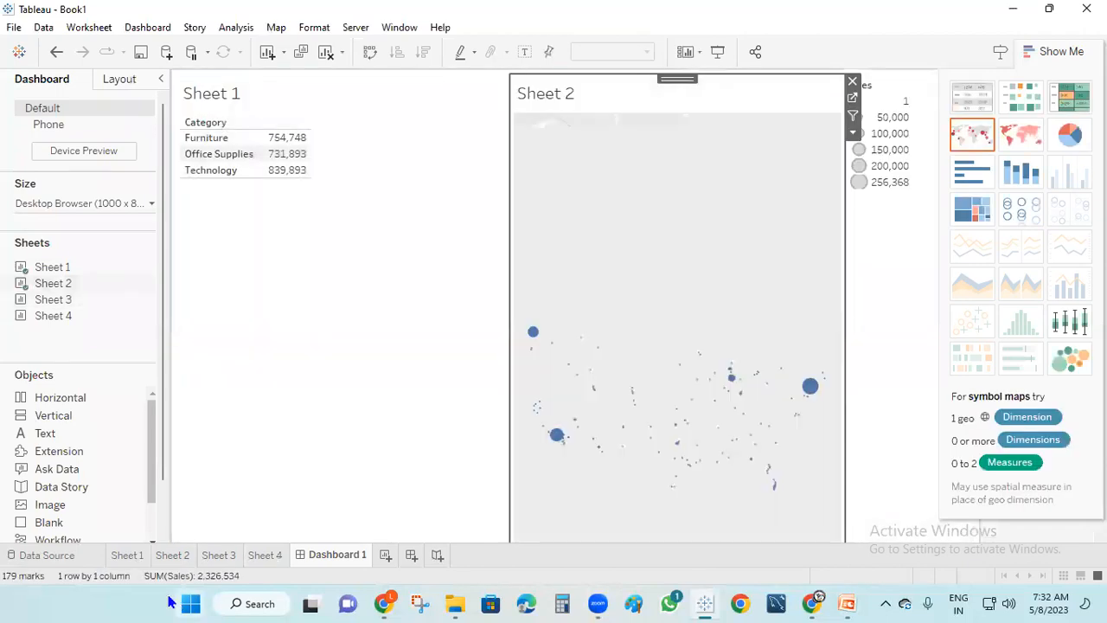
drag(69, 302, 394, 489)
drag(69, 317, 683, 484)
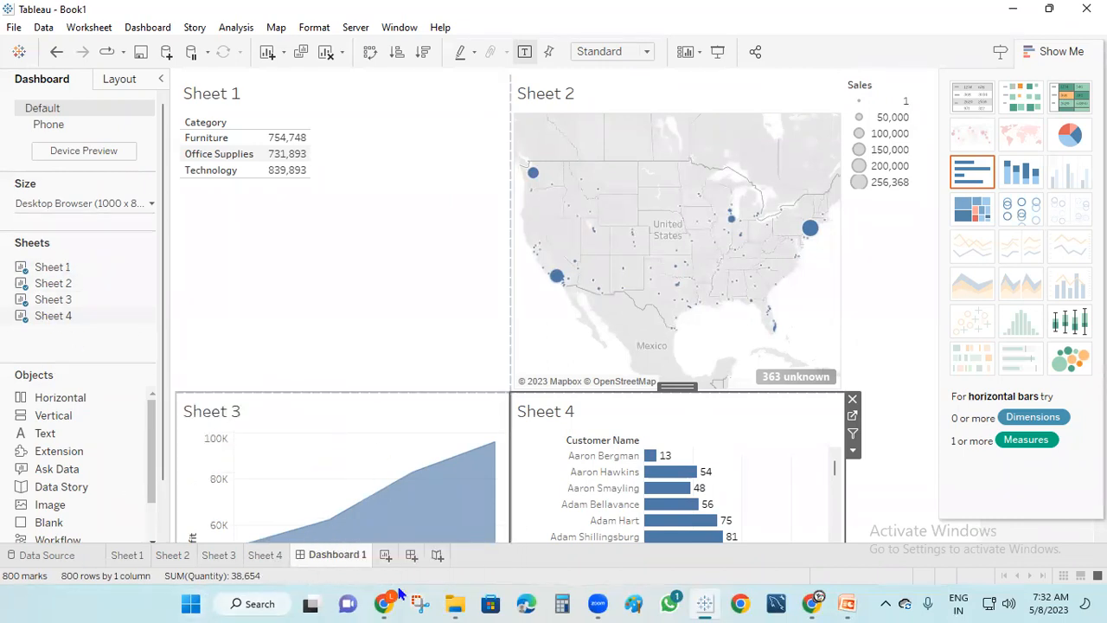
click(437, 556)
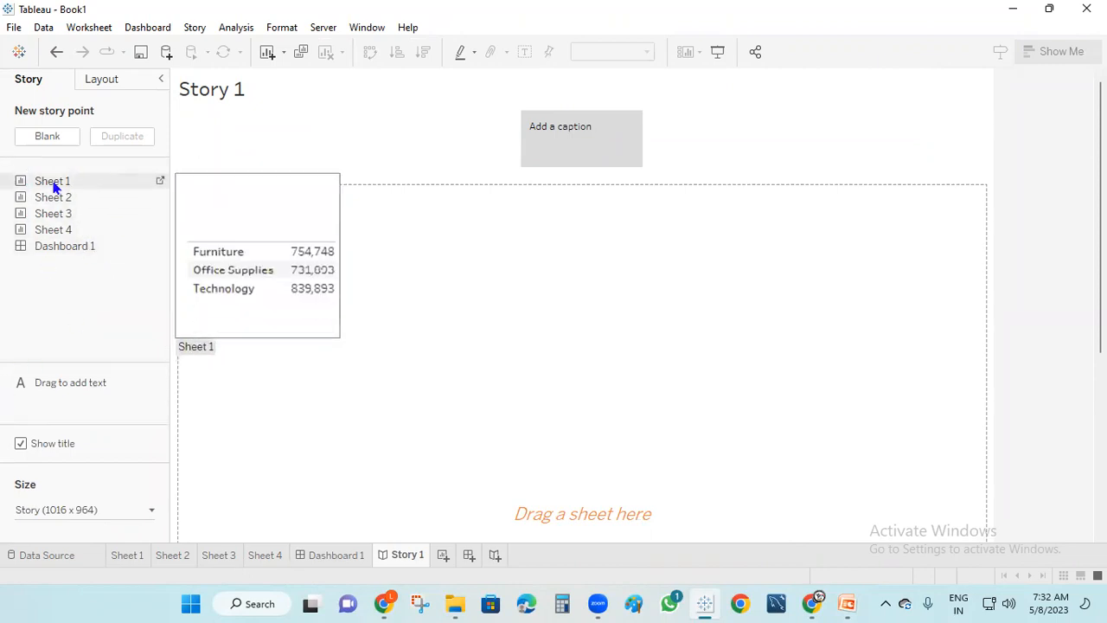
Add Sheets 1–4 and Dashboard 1 to Story 1 as five story points
drag(49, 187, 403, 391)
drag(57, 198, 642, 136)
drag(62, 215, 715, 170)
drag(60, 229, 775, 151)
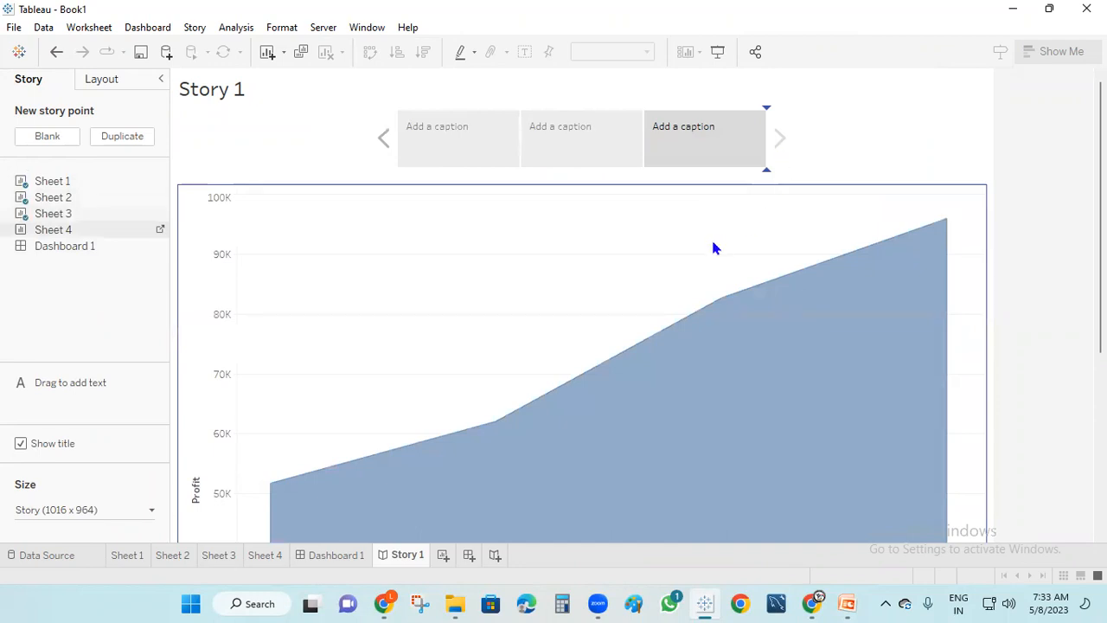
drag(713, 248, 713, 248)
drag(65, 246, 951, 261)
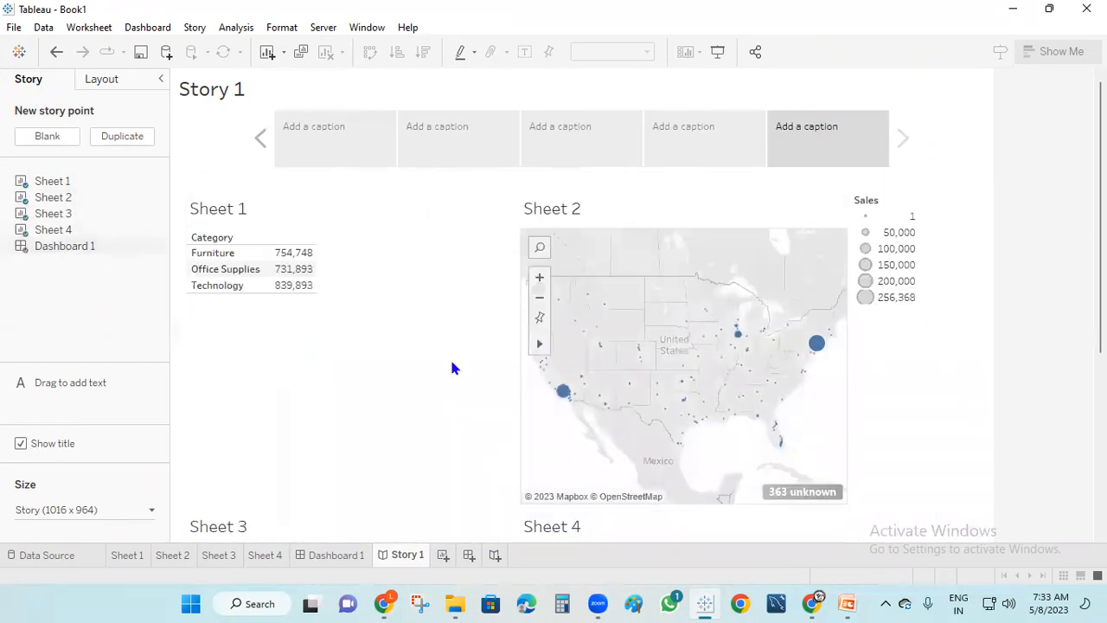
Page through all five story points, then minimise Tableau to reveal the PowerPoint slides
click(378, 157)
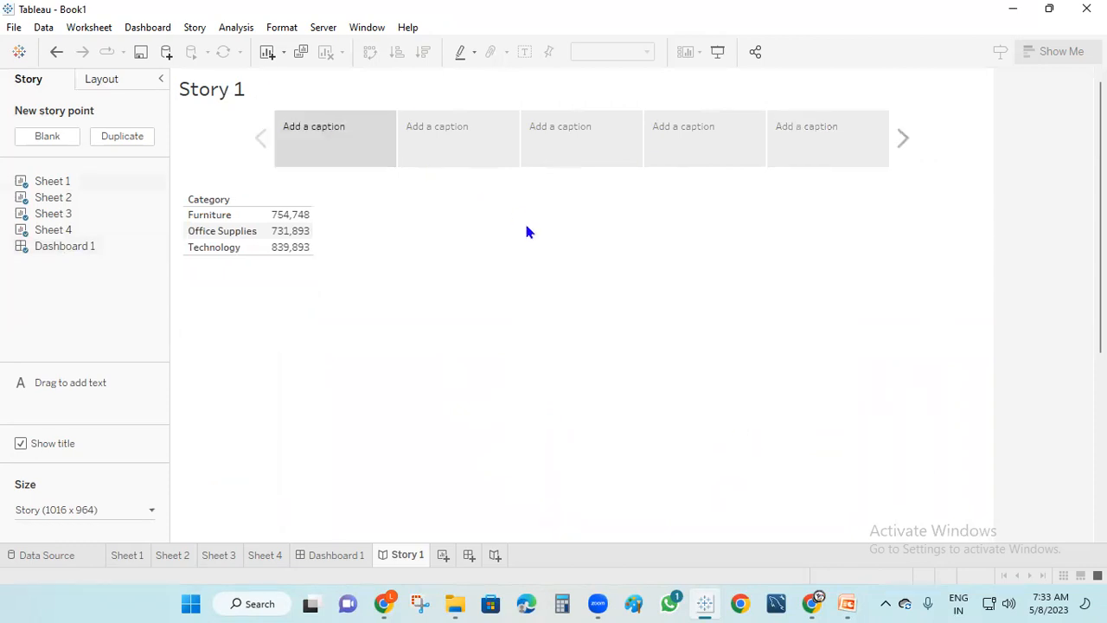
click(460, 133)
click(583, 137)
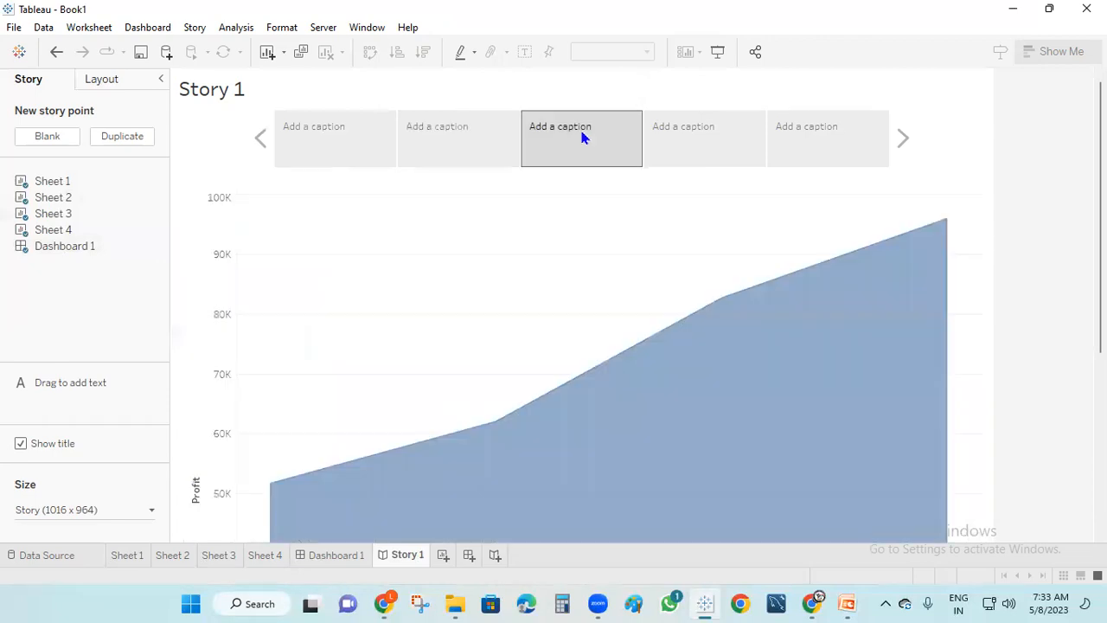
click(712, 150)
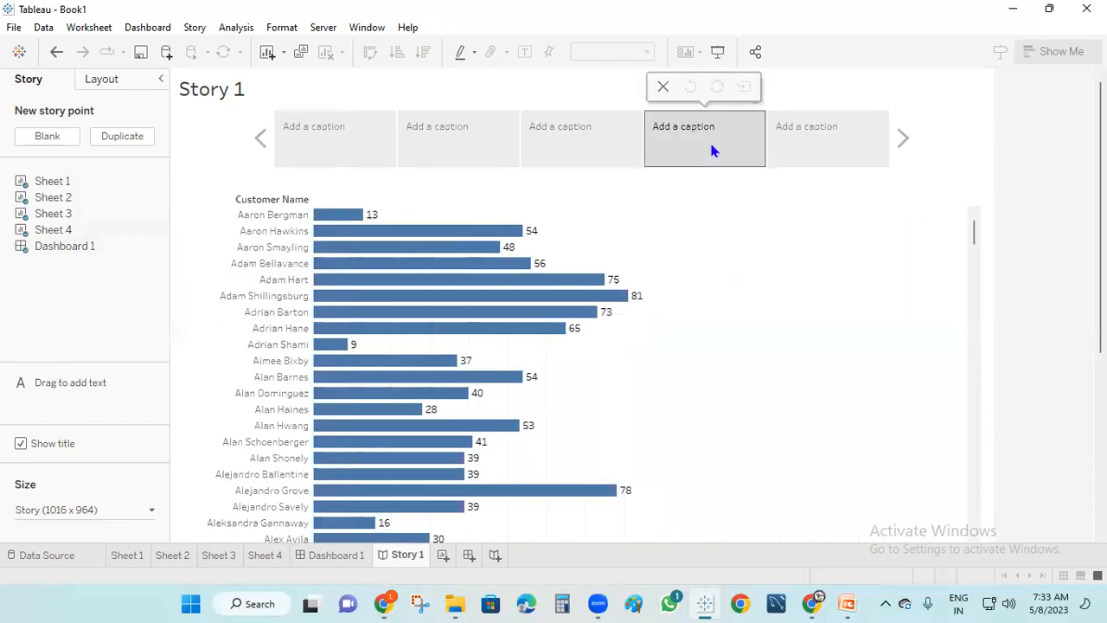
click(820, 140)
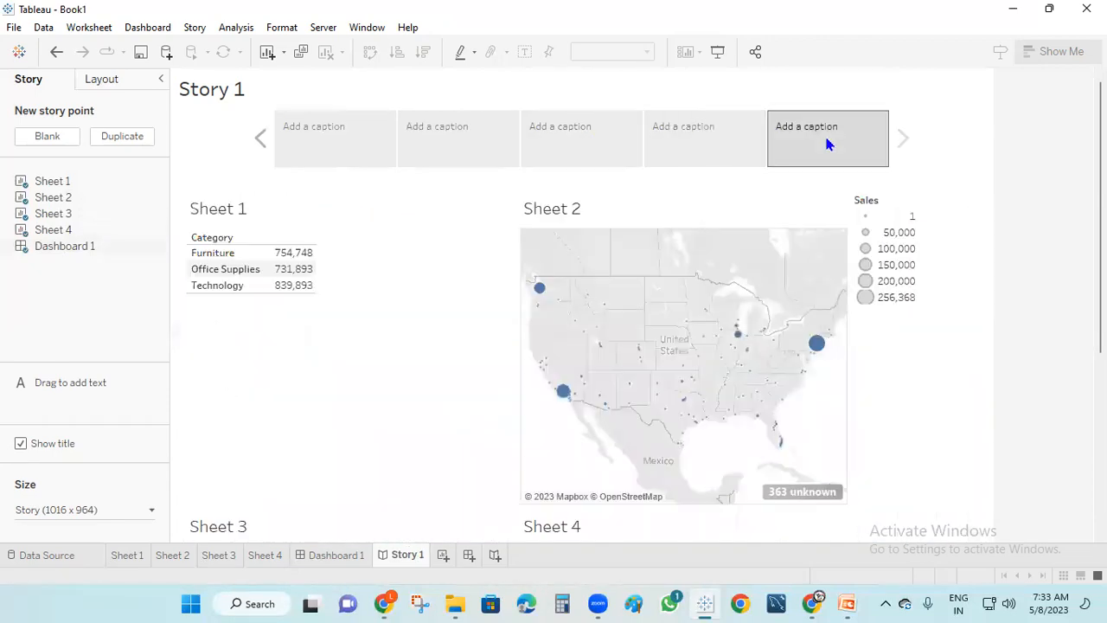
scroll(464, 417, down, 1)
scroll(465, 417, down, 1)
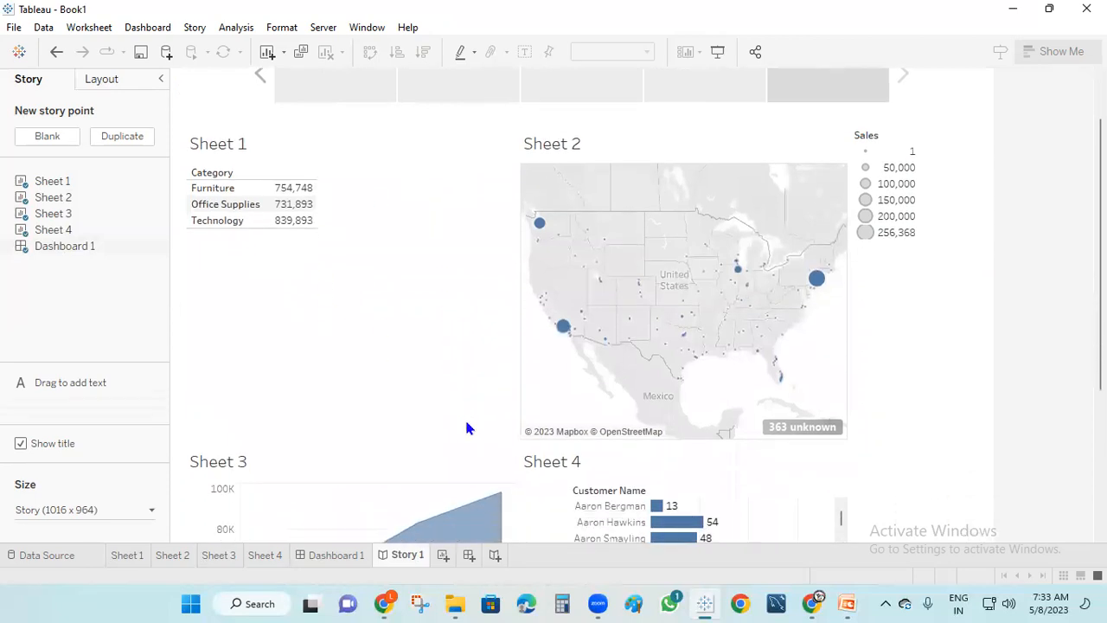
scroll(465, 428, up, 1)
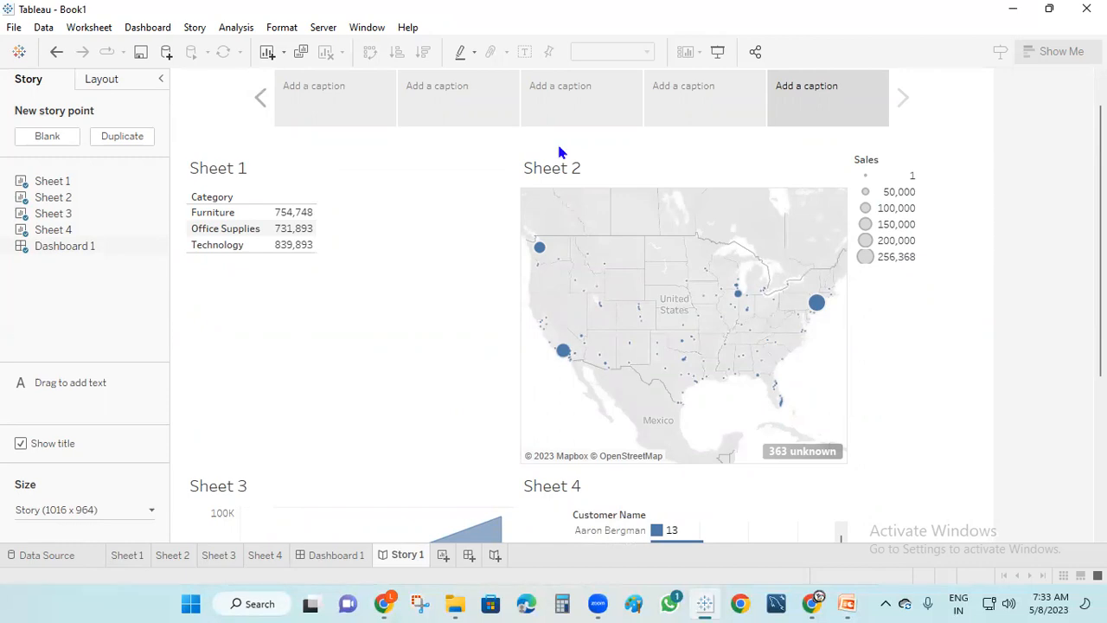
click(1013, 10)
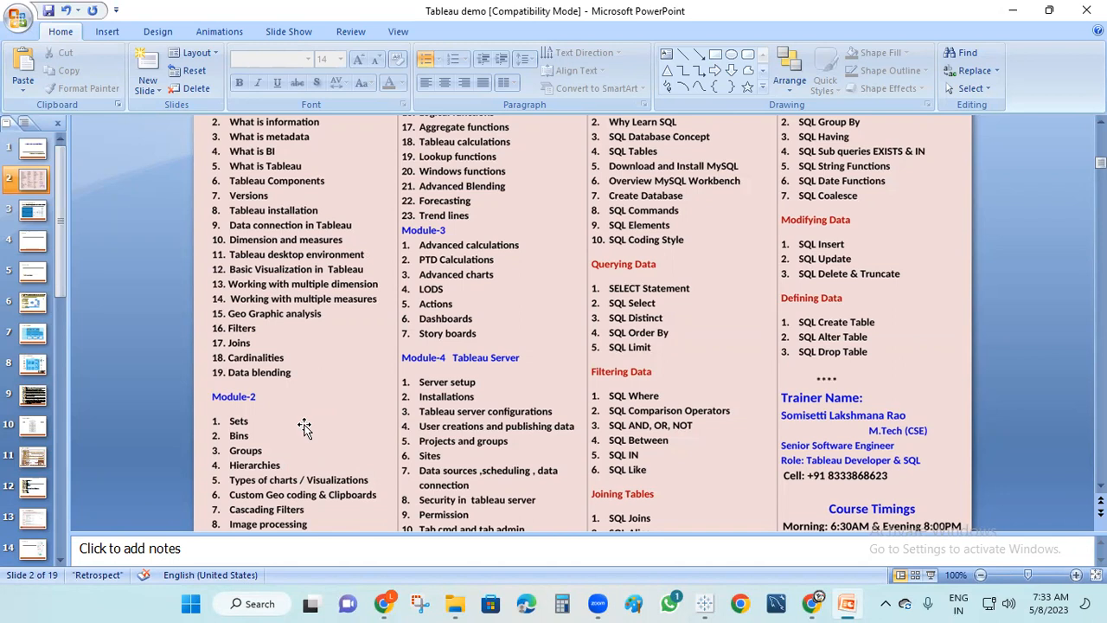
After reviewing slide 2, restore the Tableau workbook from the taskbar
click(699, 603)
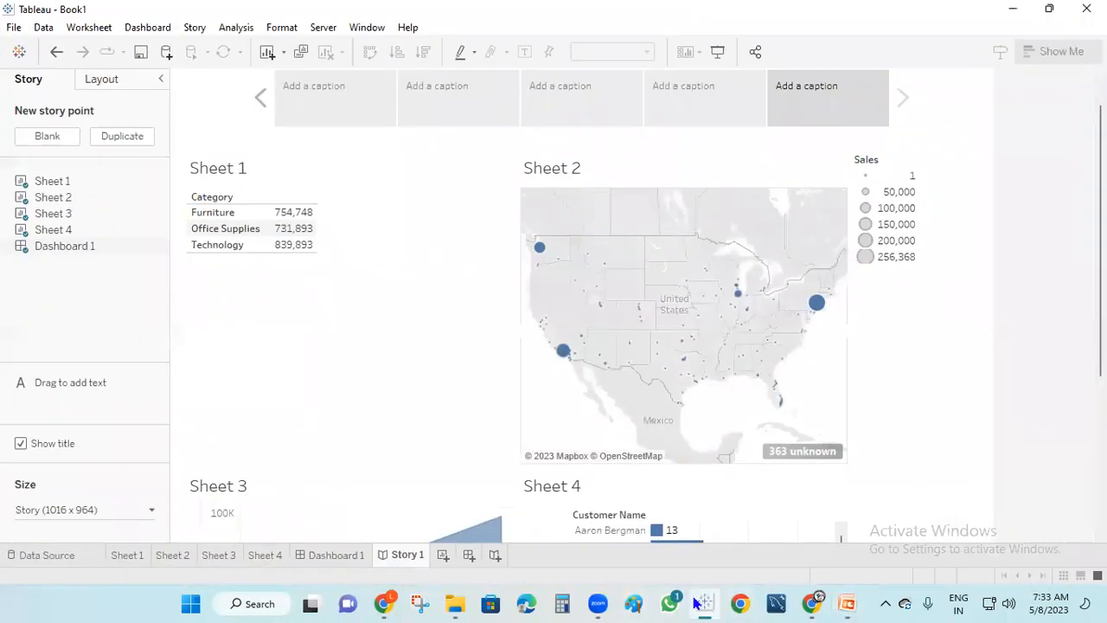
Add Sheet 5 and create a Customer Name set named A with six ticked customers
click(266, 557)
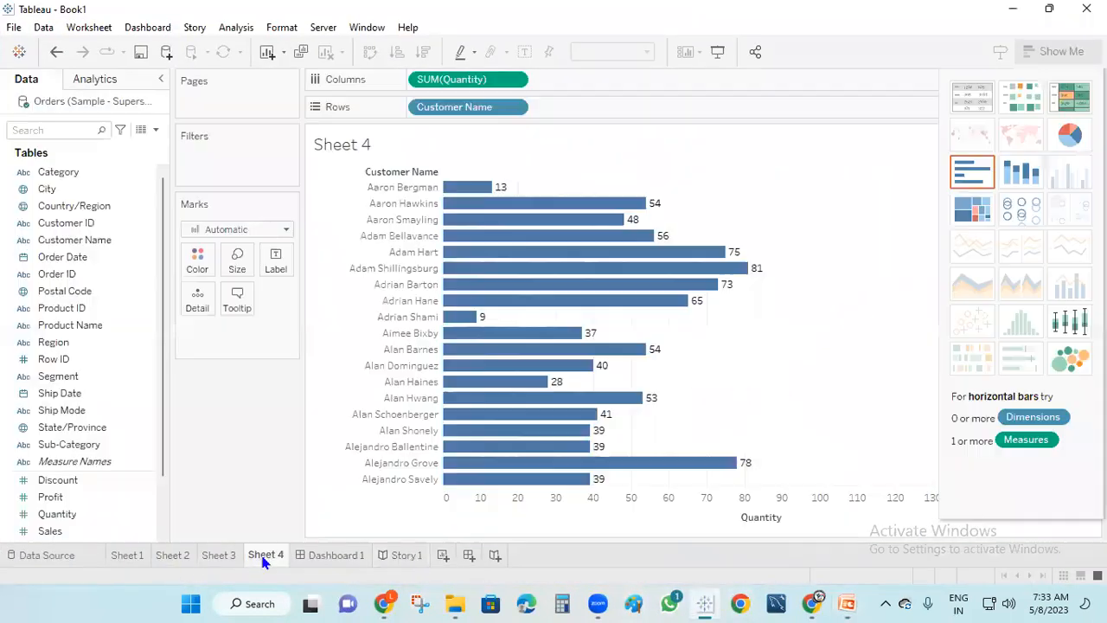
click(443, 556)
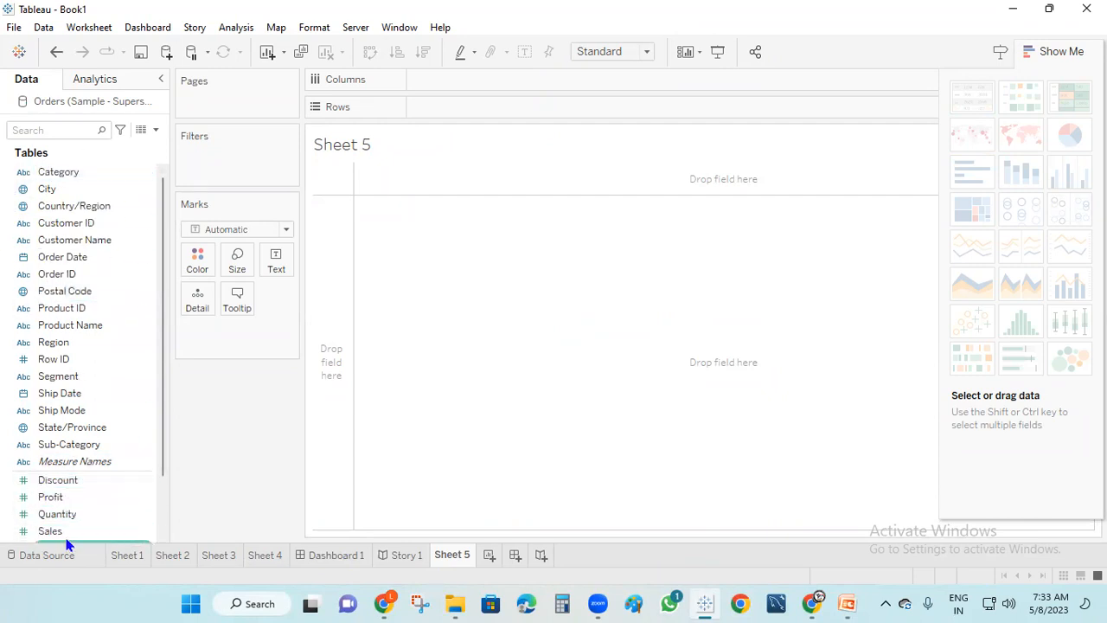
click(106, 246)
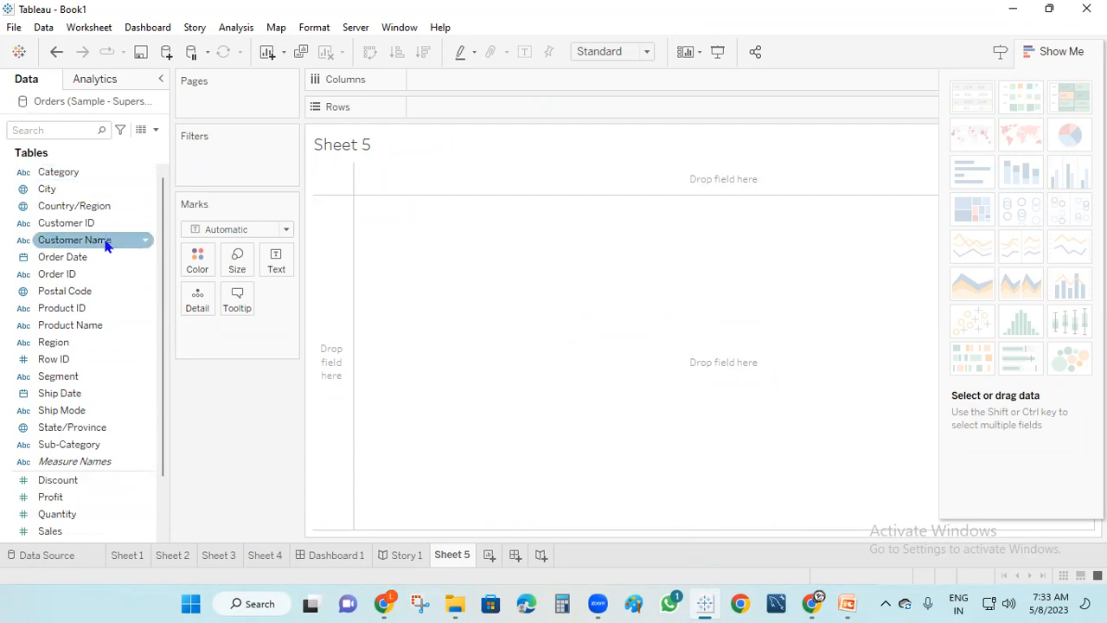
right_click(106, 245)
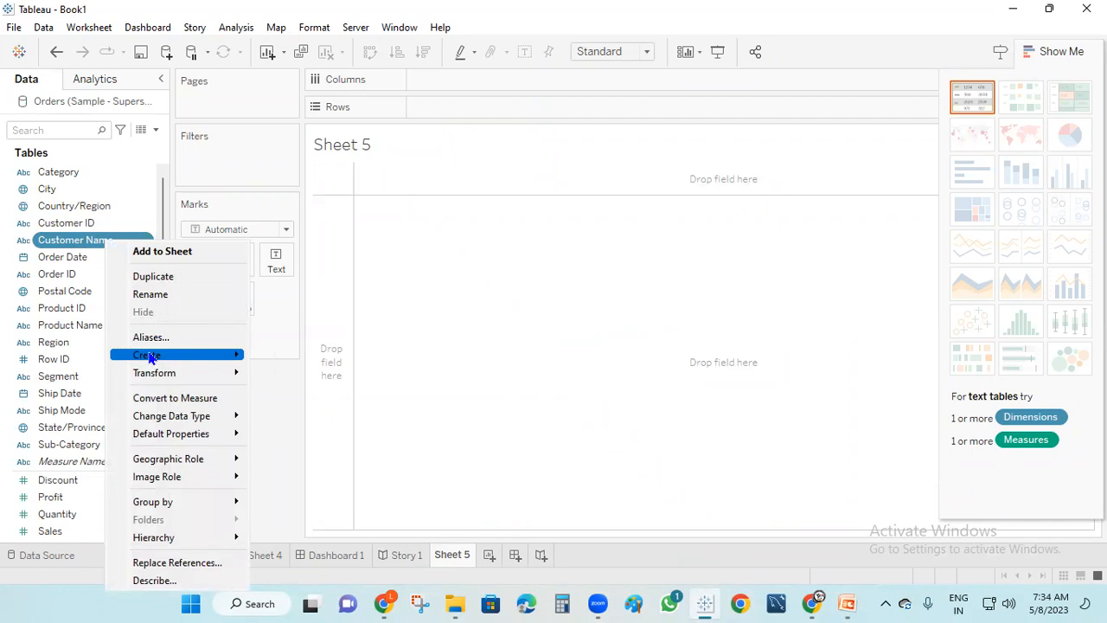
mouse_move(239, 358)
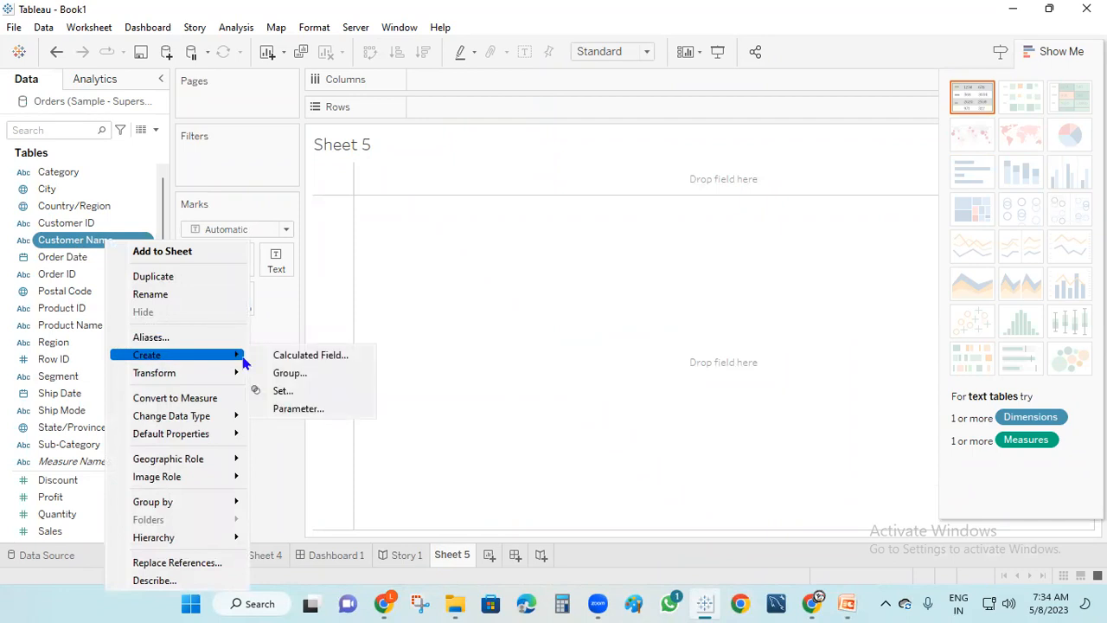
click(291, 395)
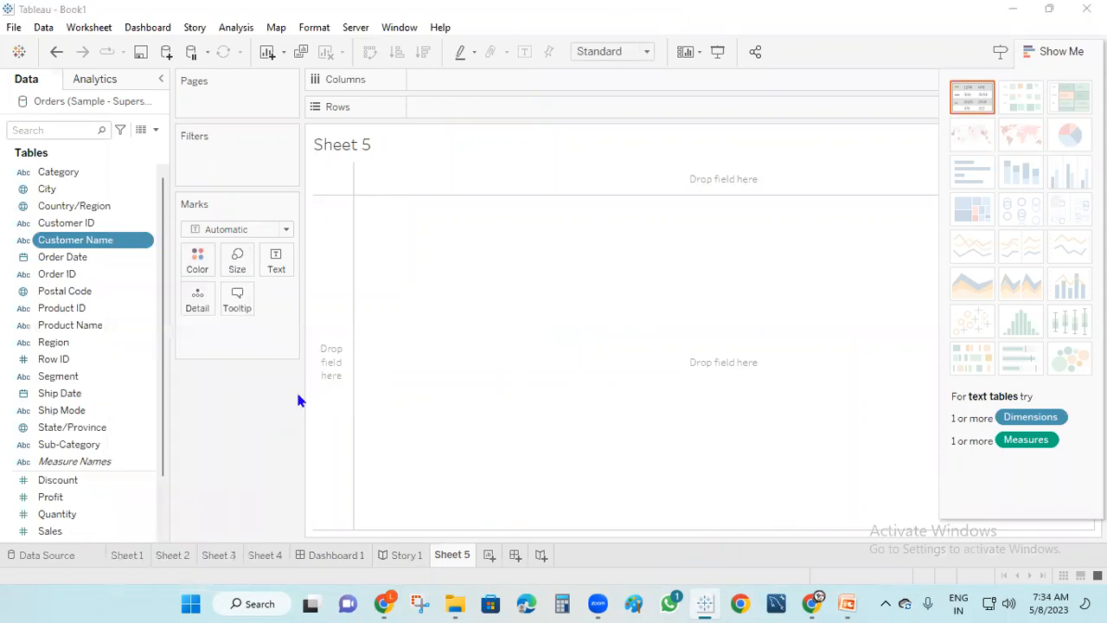
click(401, 187)
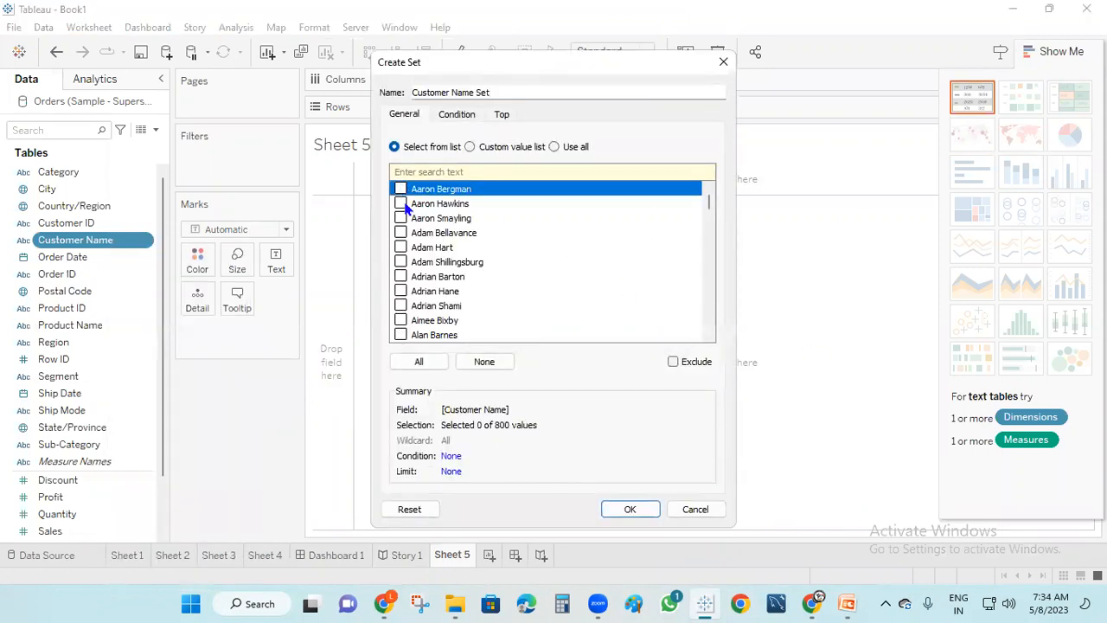
click(400, 235)
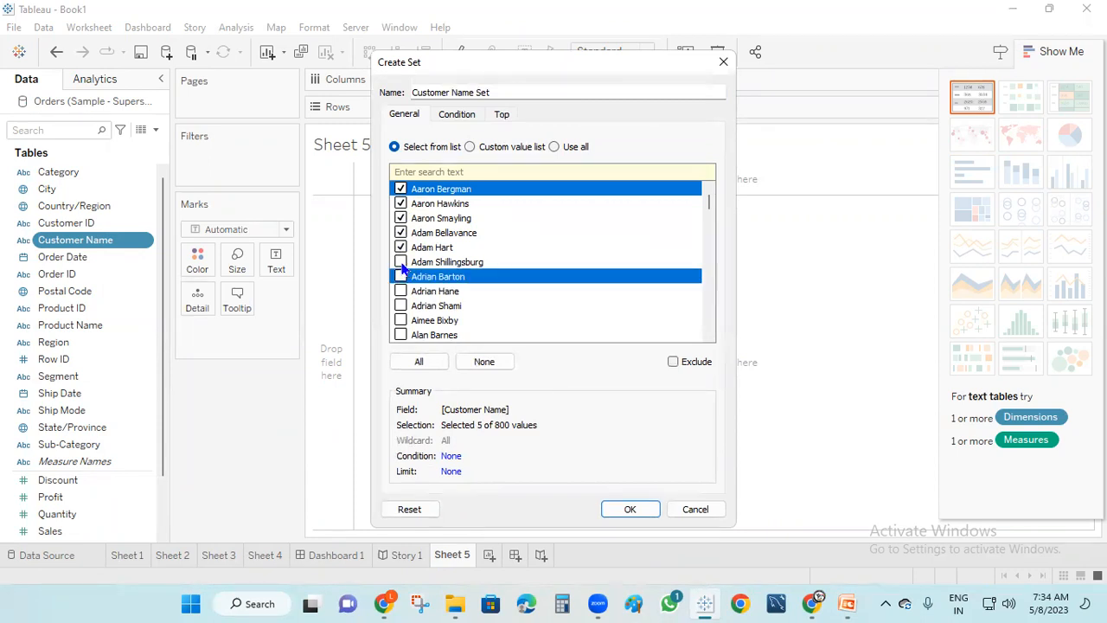
drag(526, 90, 383, 104)
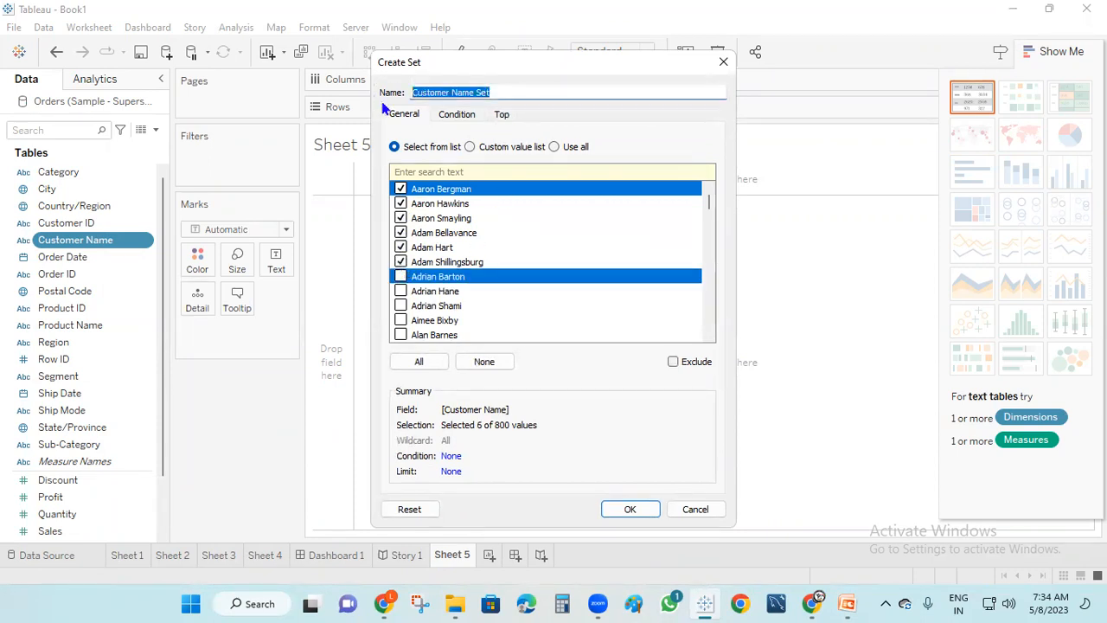
text(a)
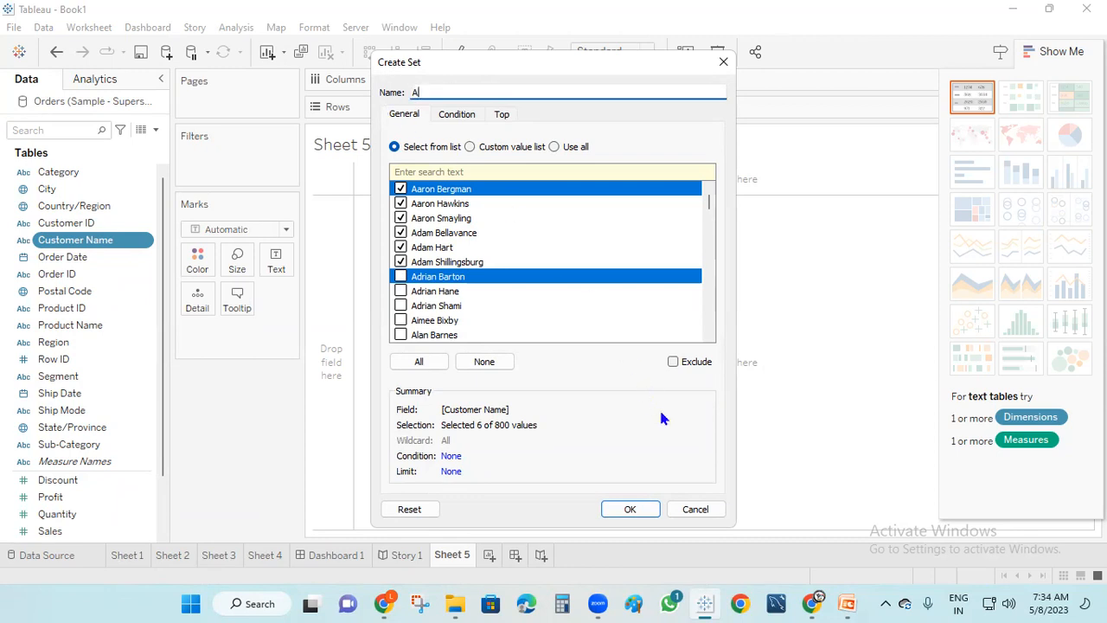
click(630, 508)
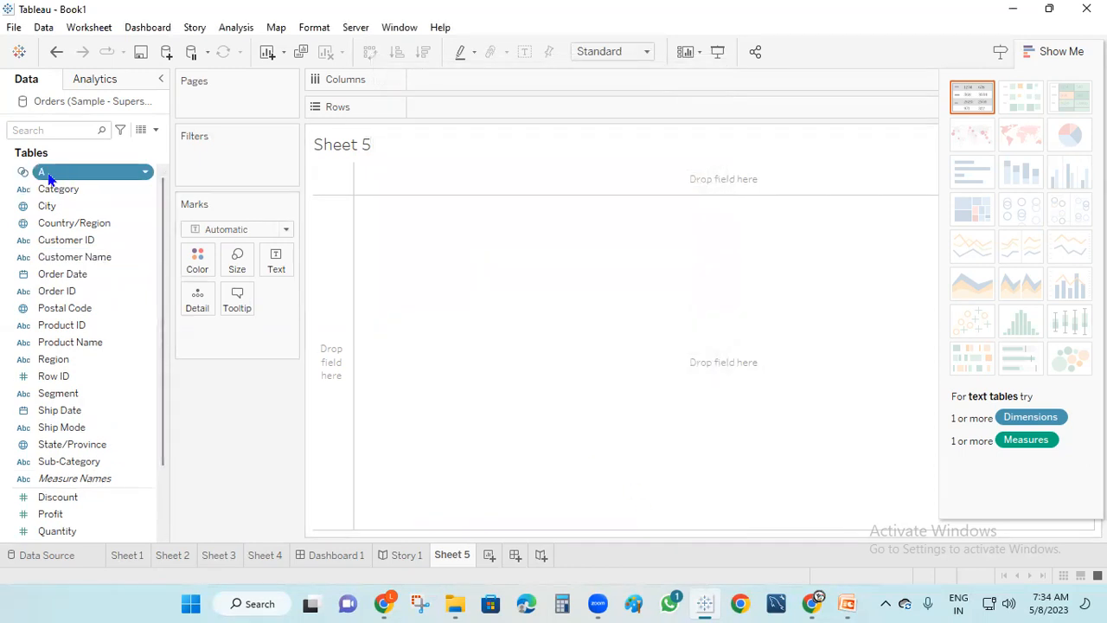
Put set A on Rows showing its member names, with SUM(Quantity) per customer totalling 327
drag(82, 178, 490, 115)
right_click(468, 115)
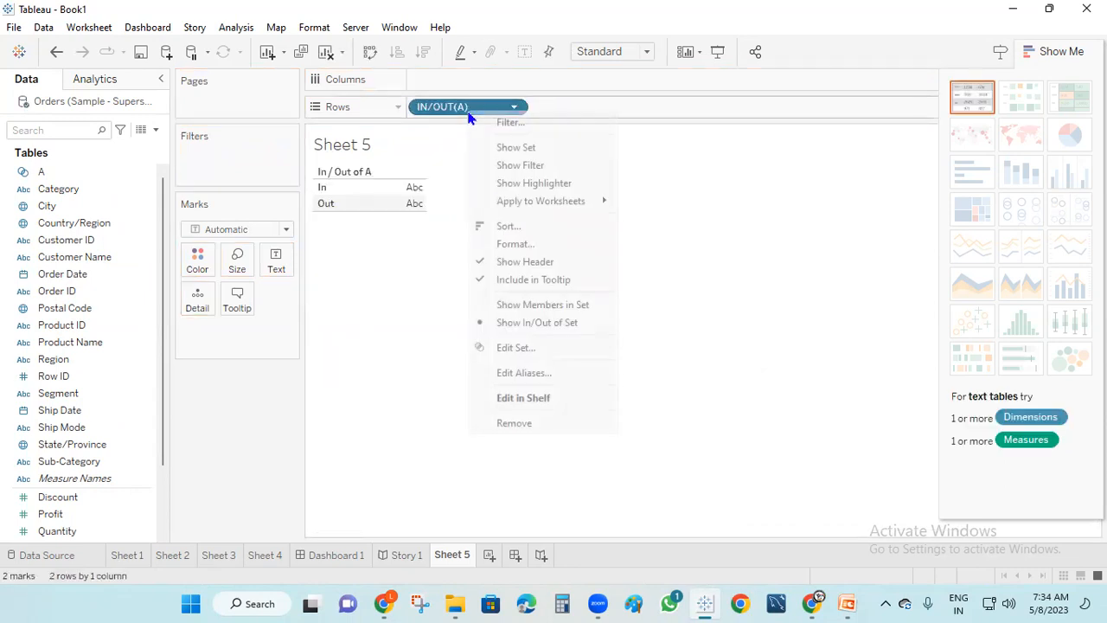
click(554, 304)
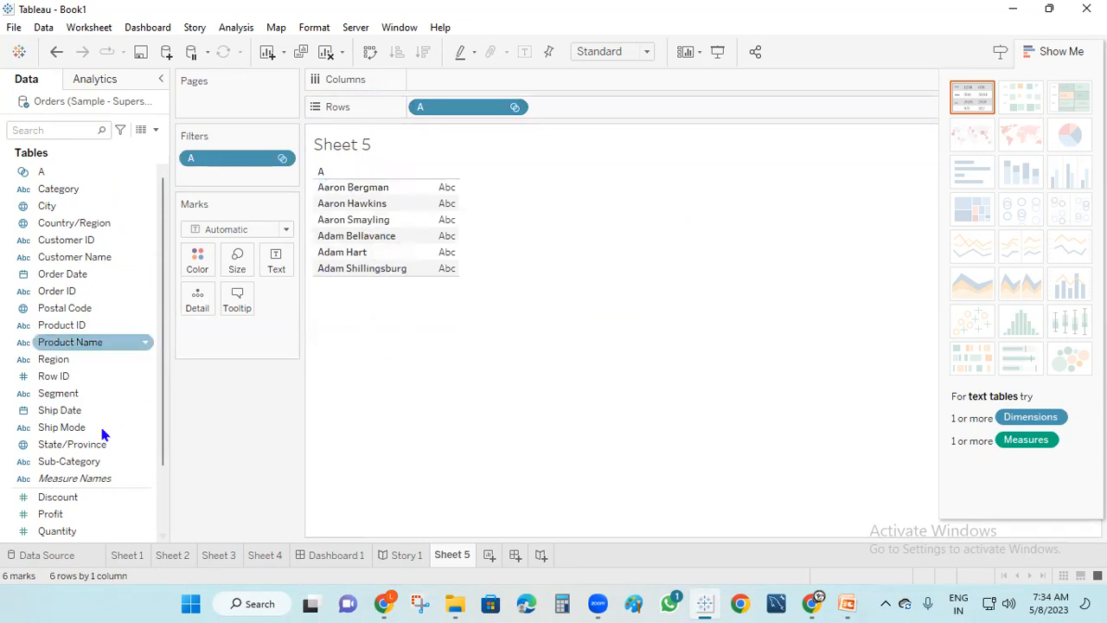
click(66, 260)
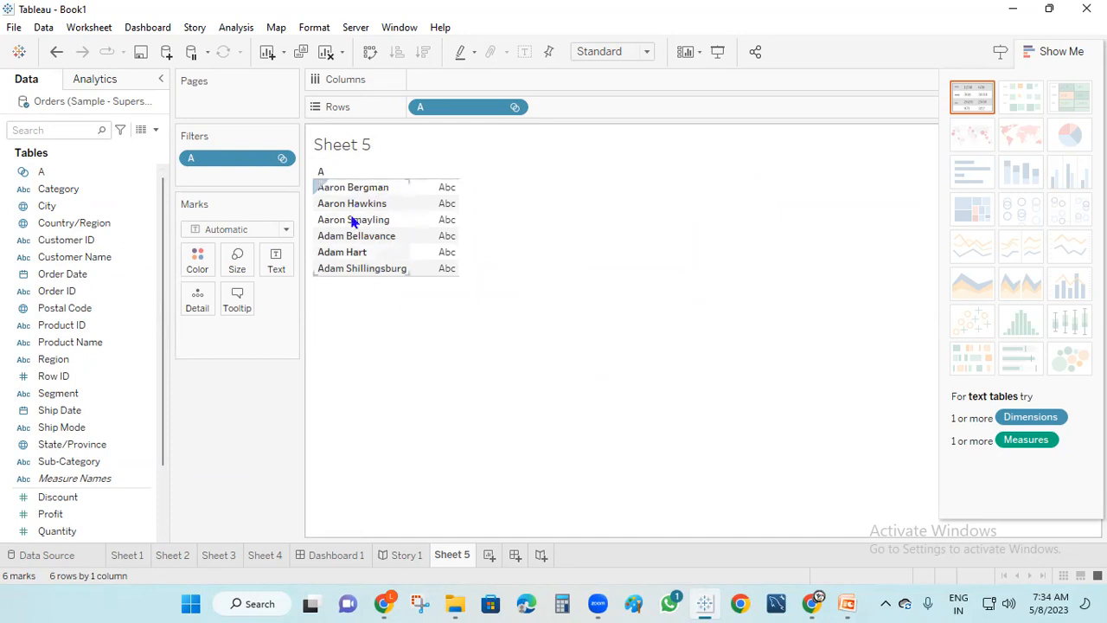
drag(60, 540, 442, 263)
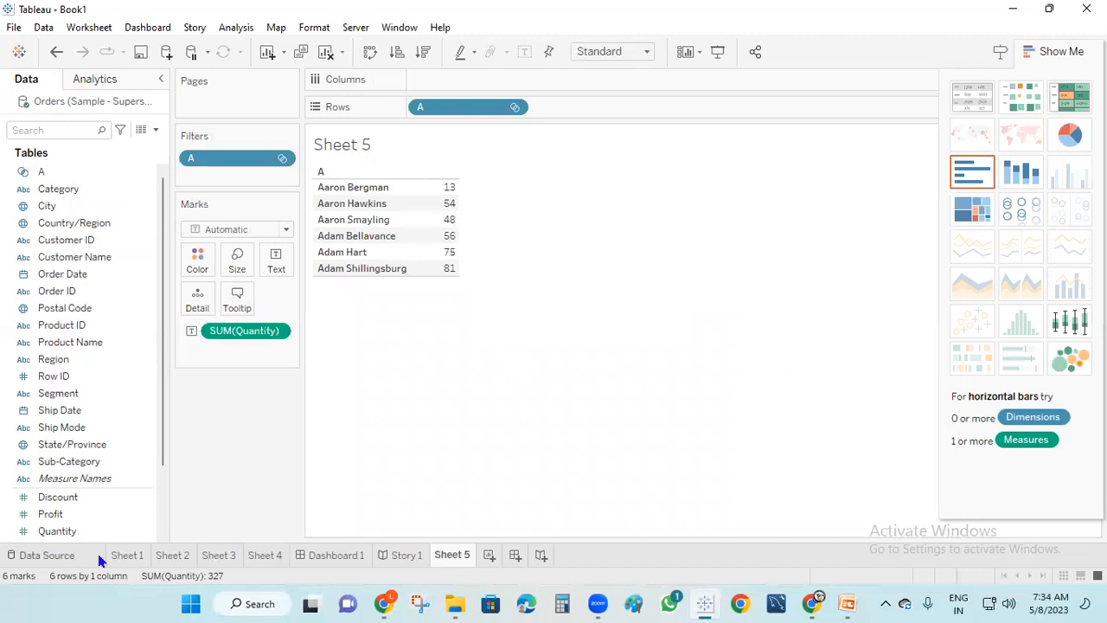
mouse_move(329, 569)
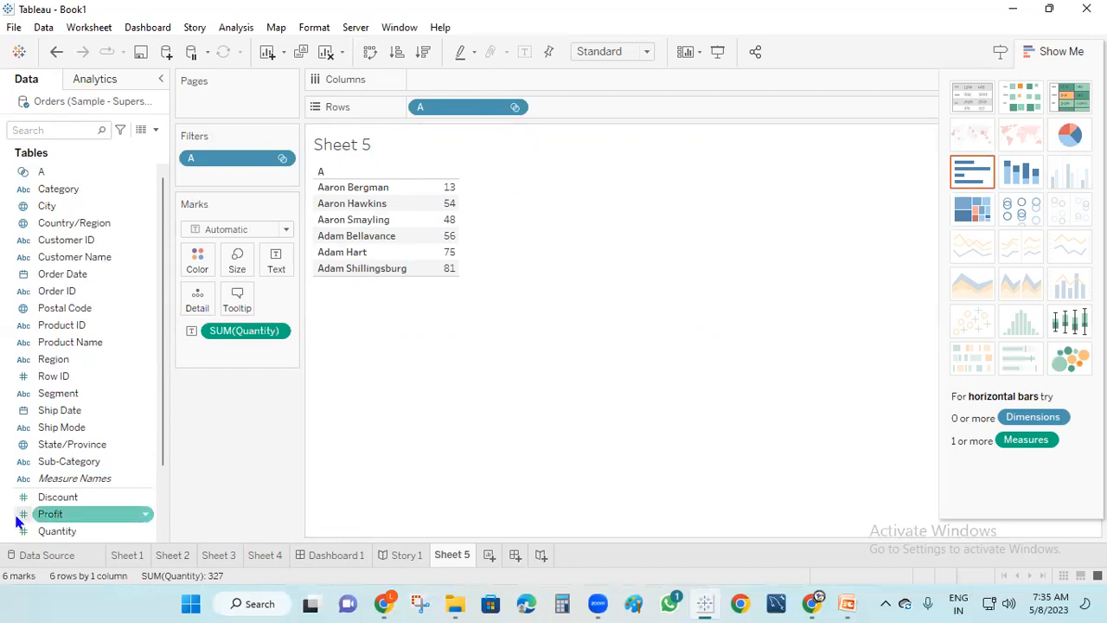
Switch Show Me to a box-and-whisker plot, then select Customer Name, Profit and Quantity
click(1077, 342)
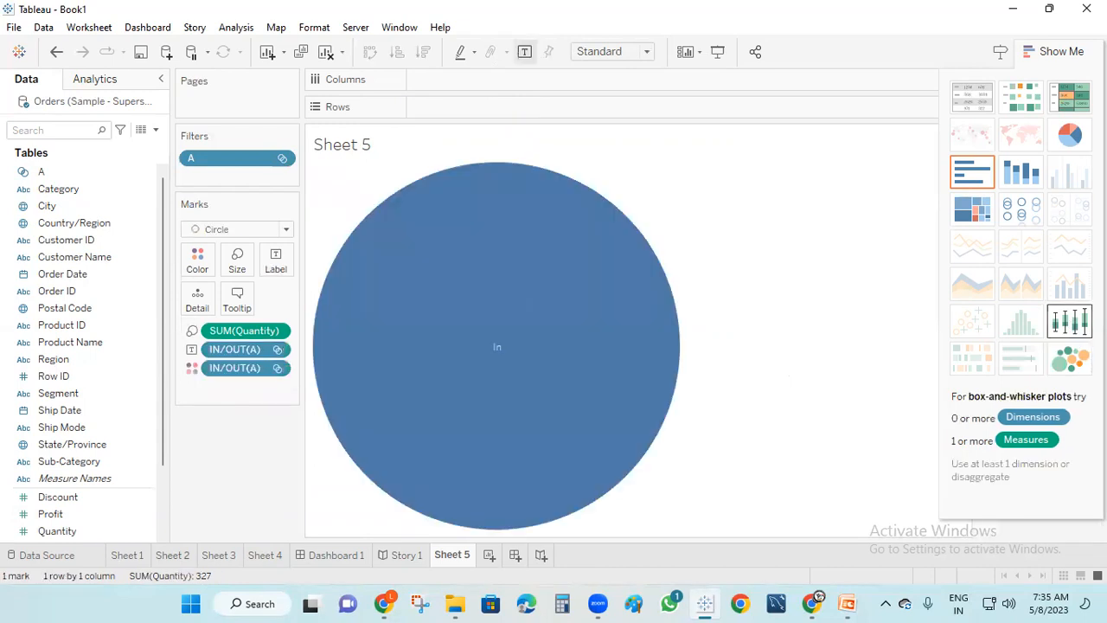
click(1077, 321)
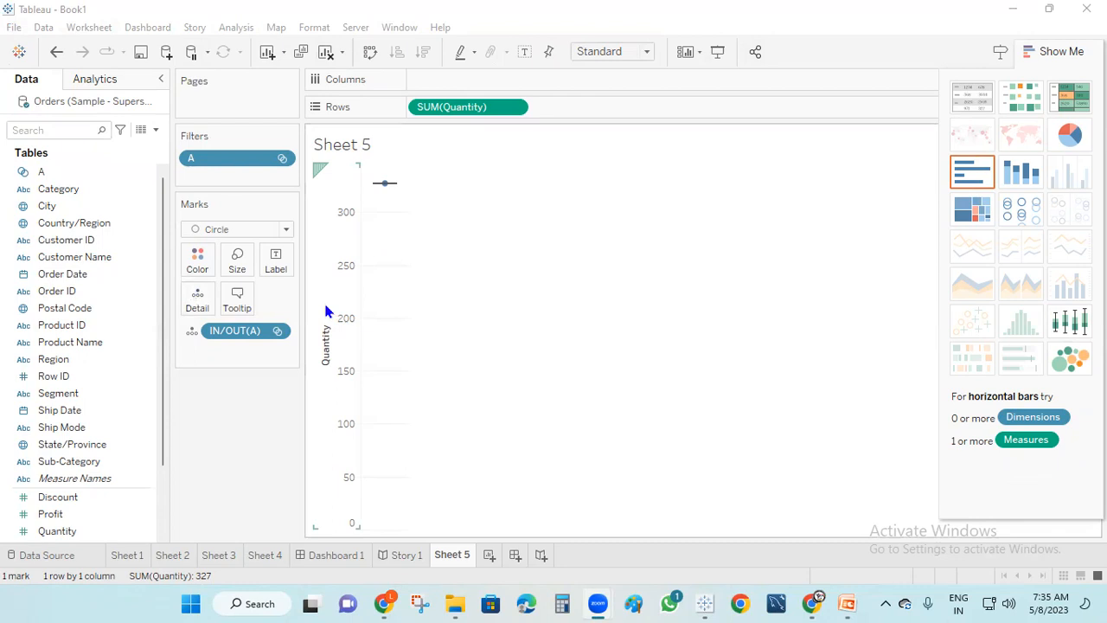
click(97, 258)
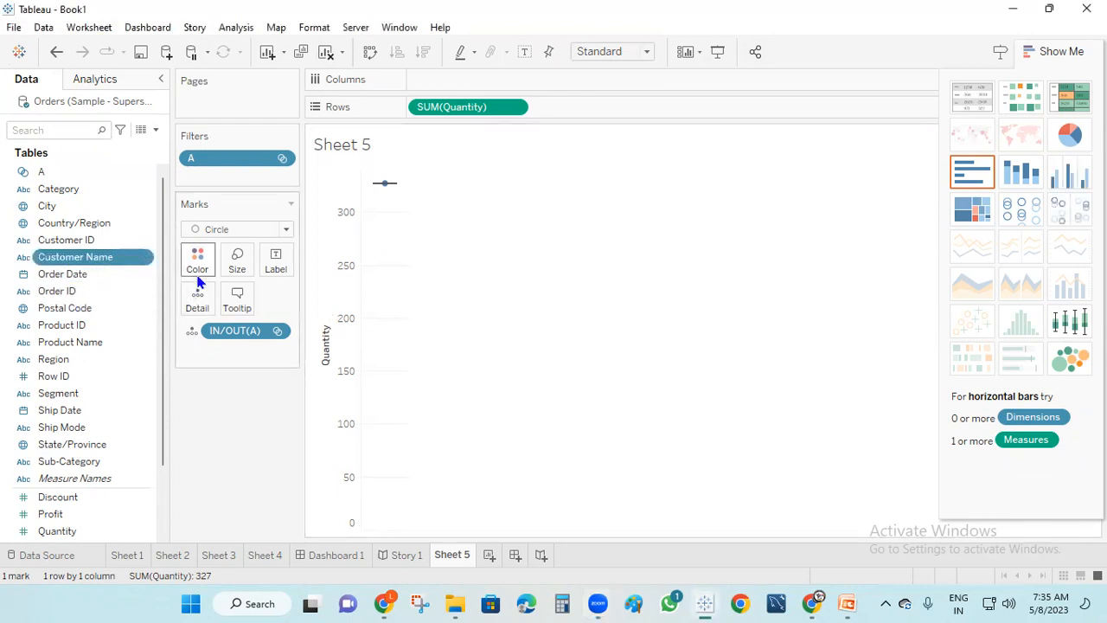
ctrl+click(72, 514)
ctrl+click(81, 531)
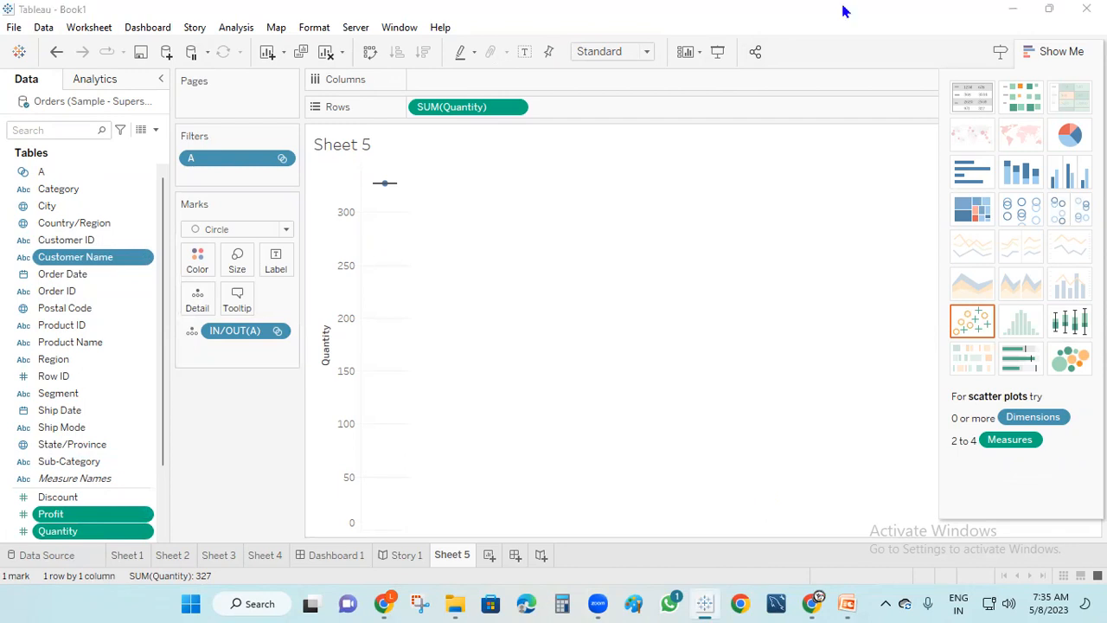
On new Sheet 6, chart Profit and Quantity bars per Customer Name, then drag Customer Name to Filters
click(489, 555)
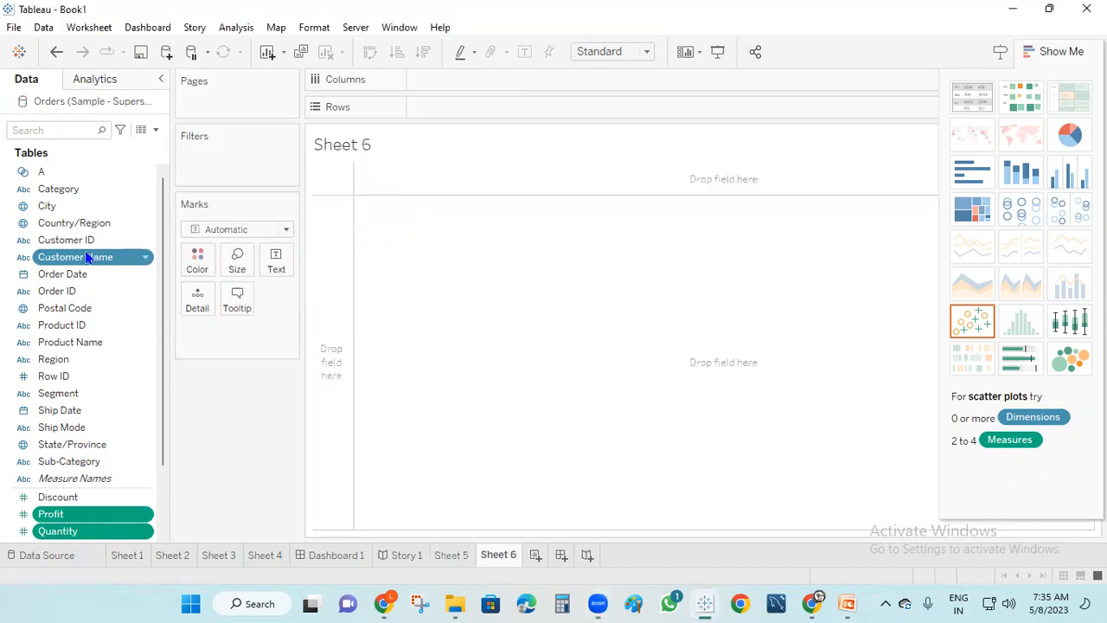
drag(100, 257, 699, 112)
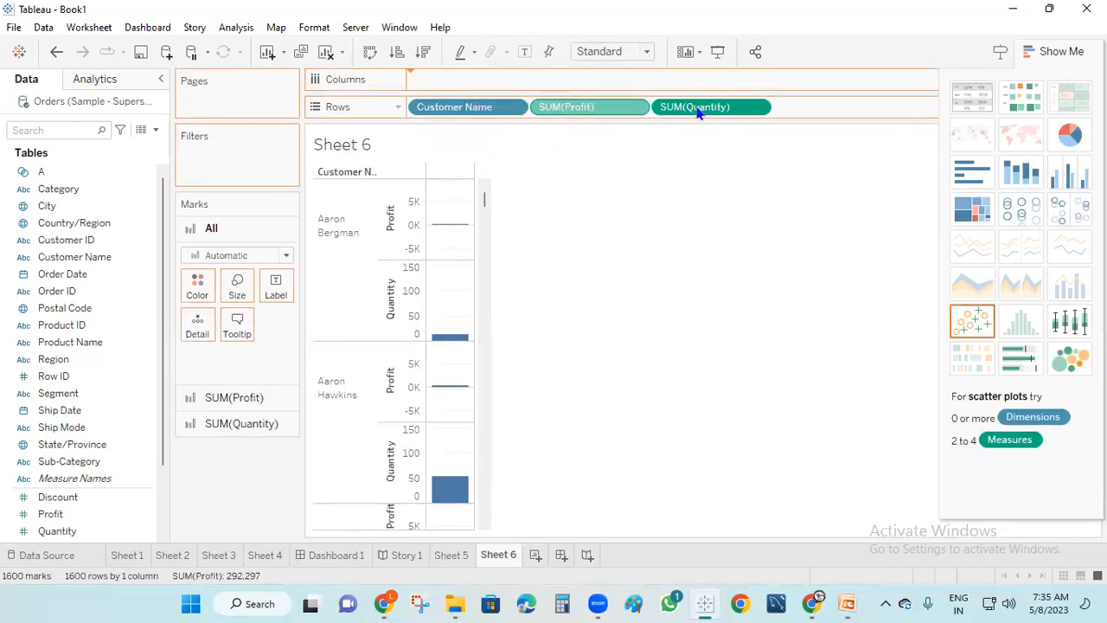
drag(605, 104, 630, 81)
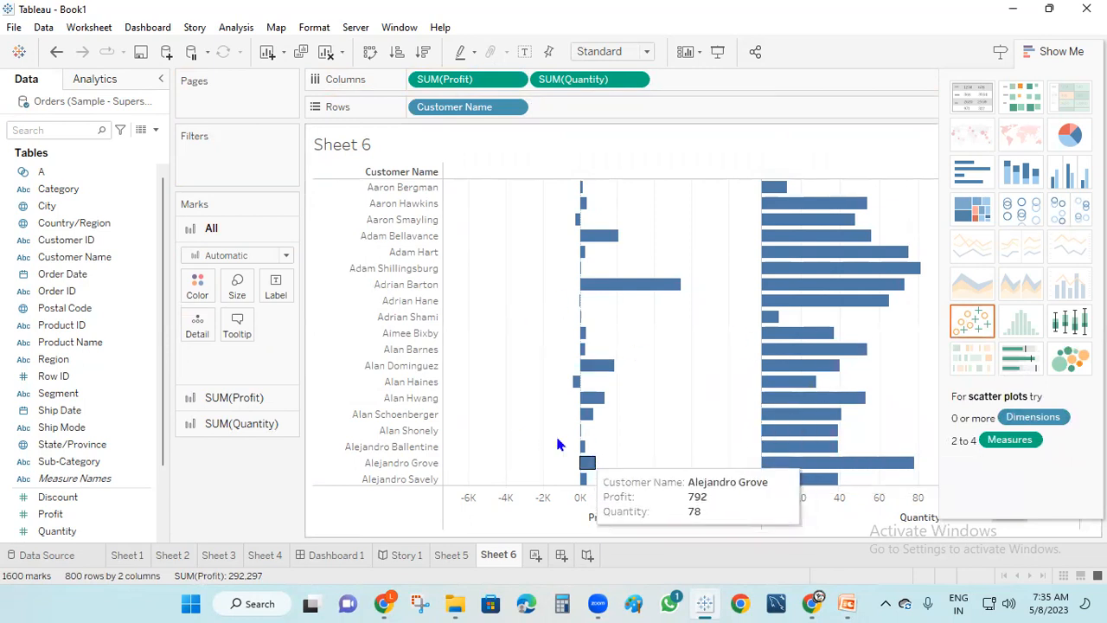
scroll(485, 415, down, 15)
scroll(495, 421, down, 20)
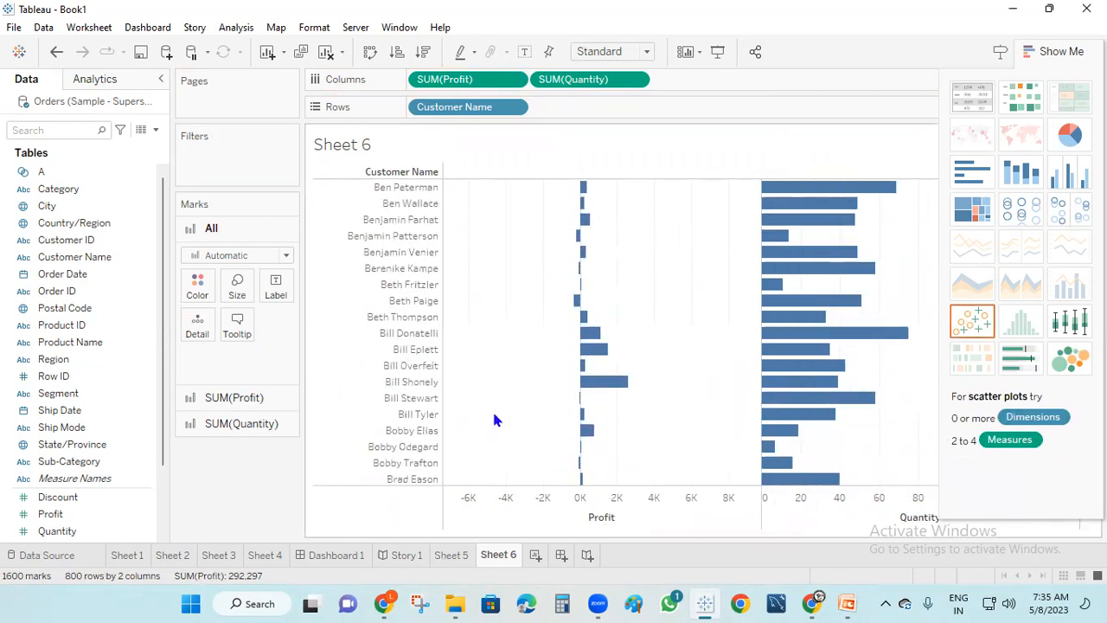
scroll(499, 390, up, 20)
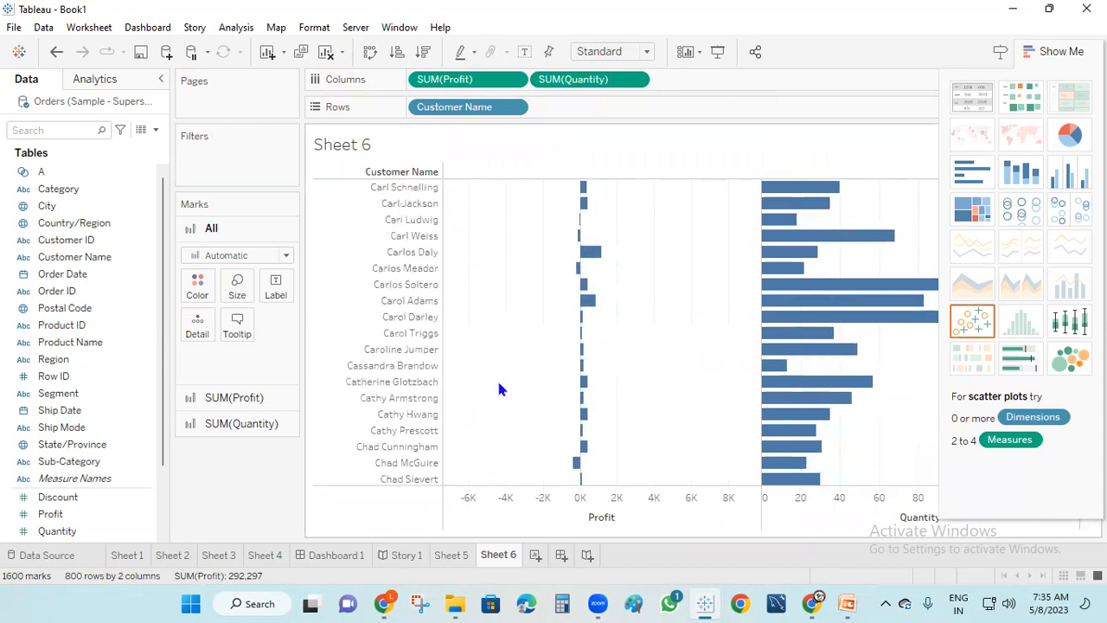
scroll(499, 383, up, 3)
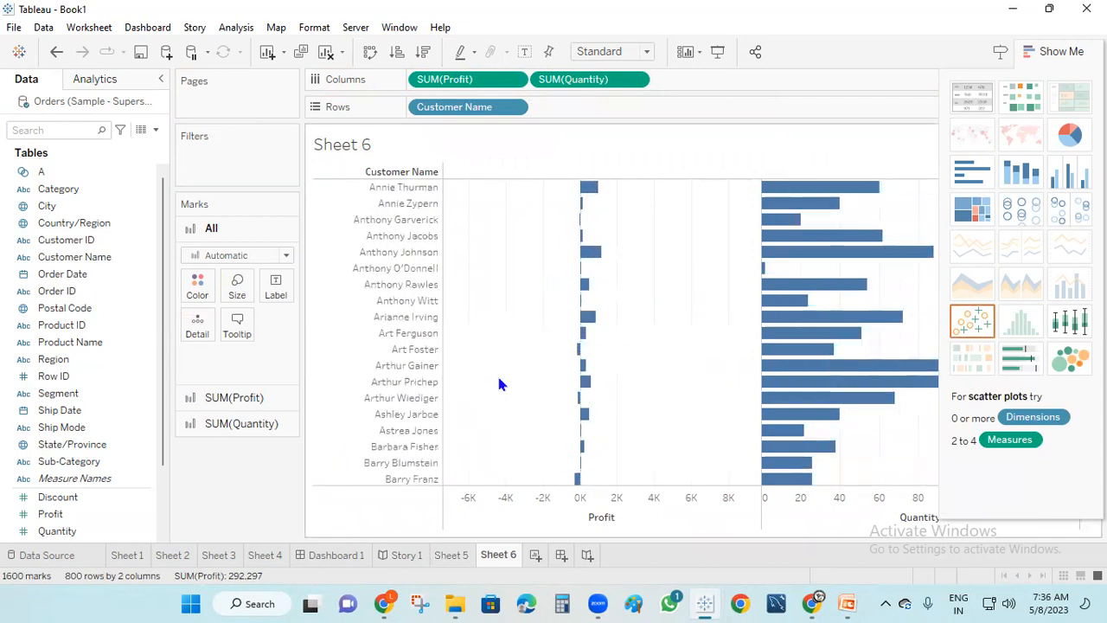
drag(464, 107, 261, 164)
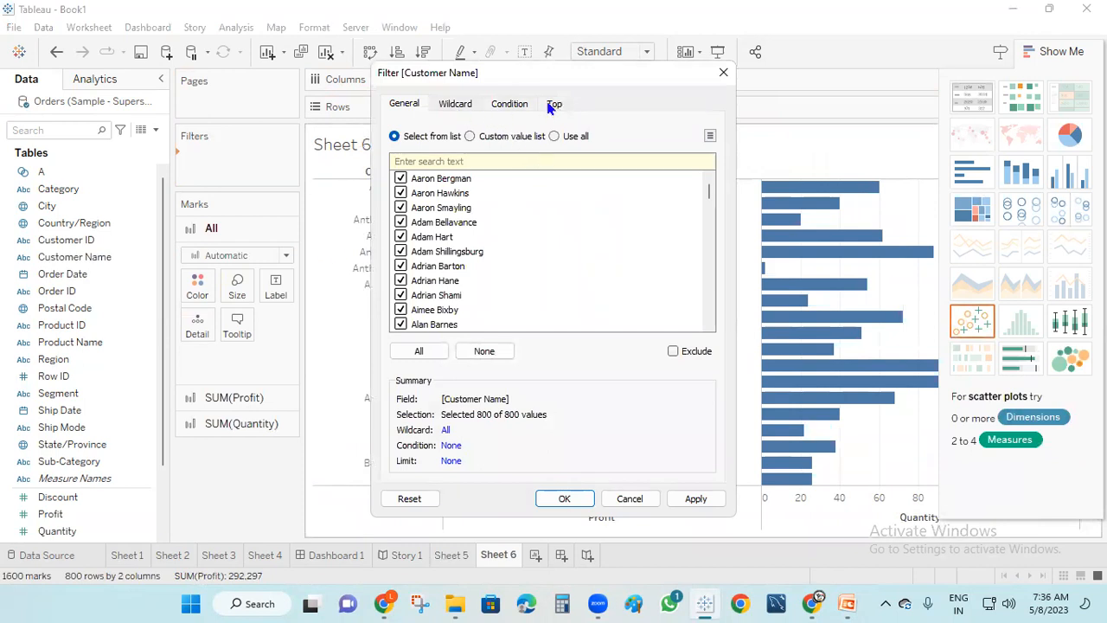
Set a wildcard Customer Name filter matching names that start with A
click(454, 104)
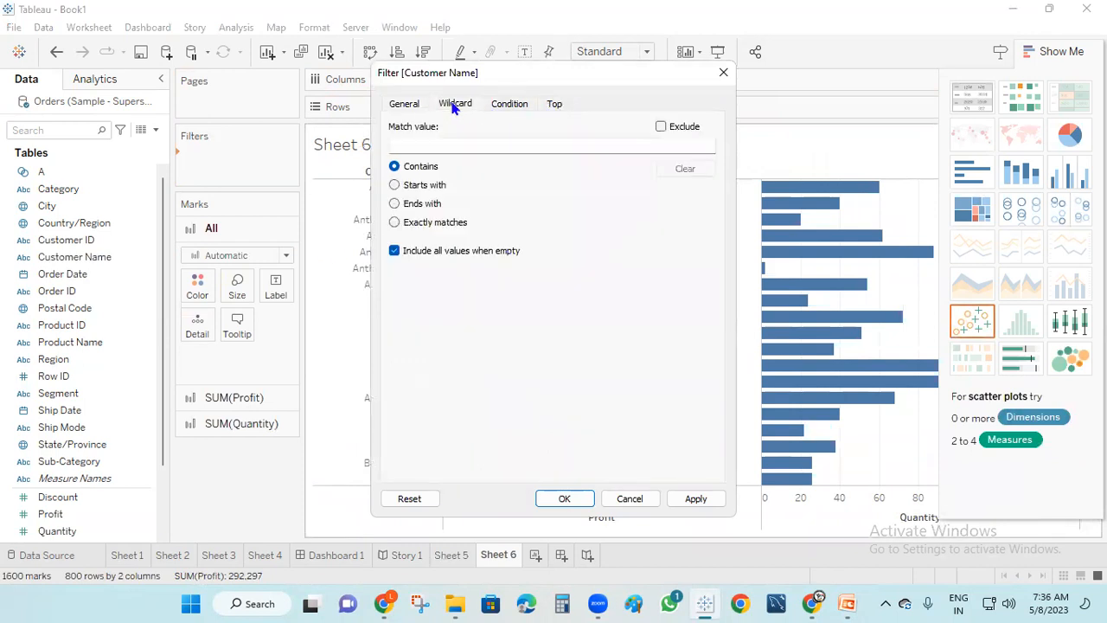
click(394, 186)
text(A)
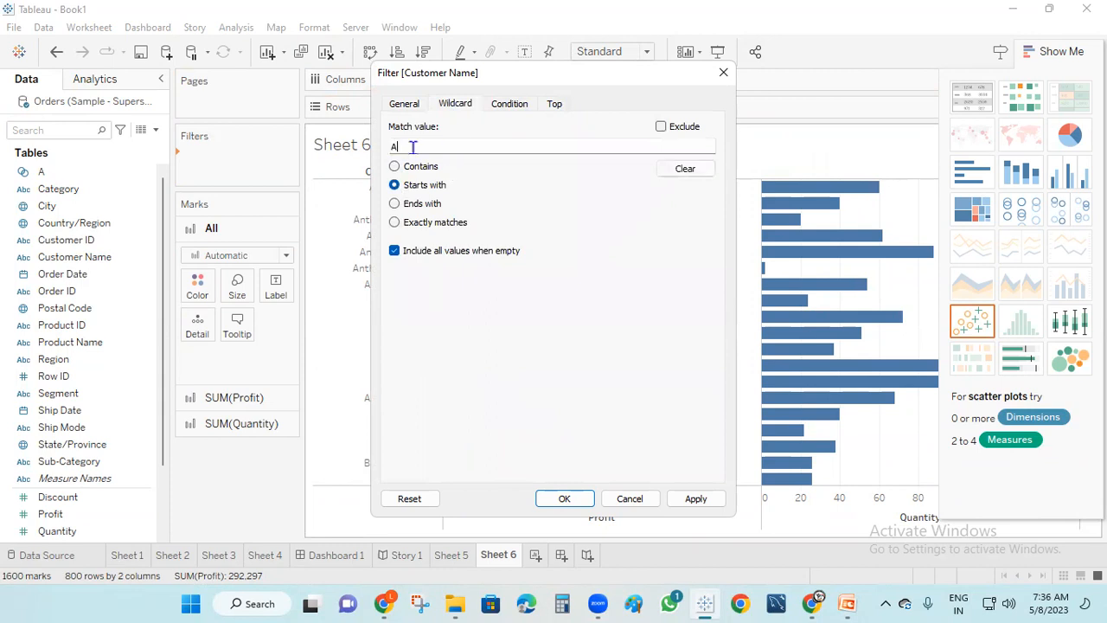
click(696, 498)
click(571, 499)
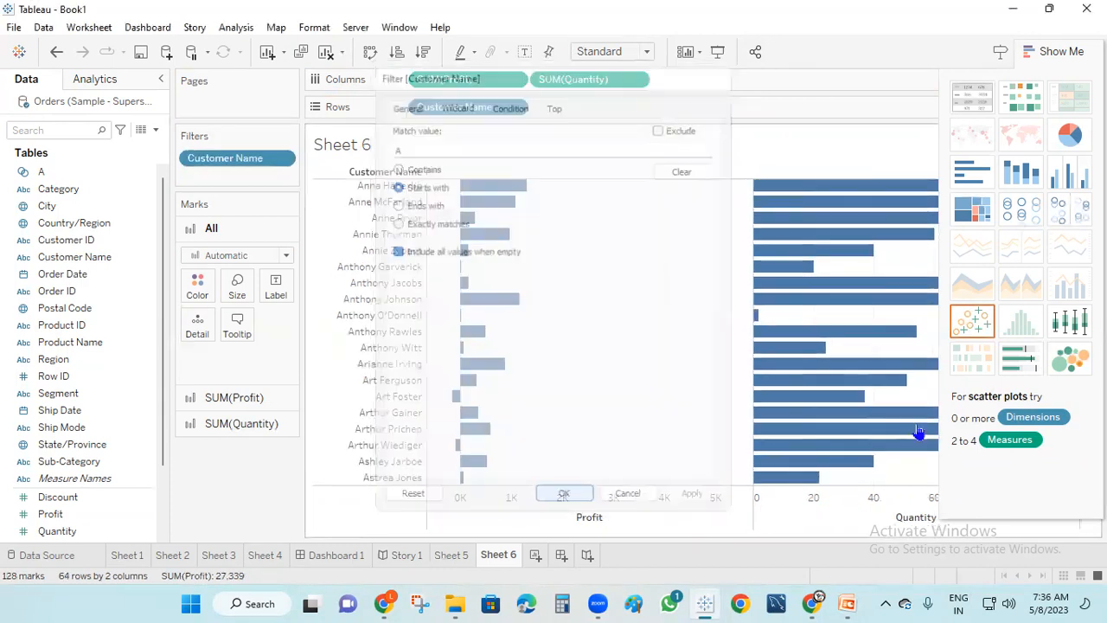
scroll(412, 346, up, 10)
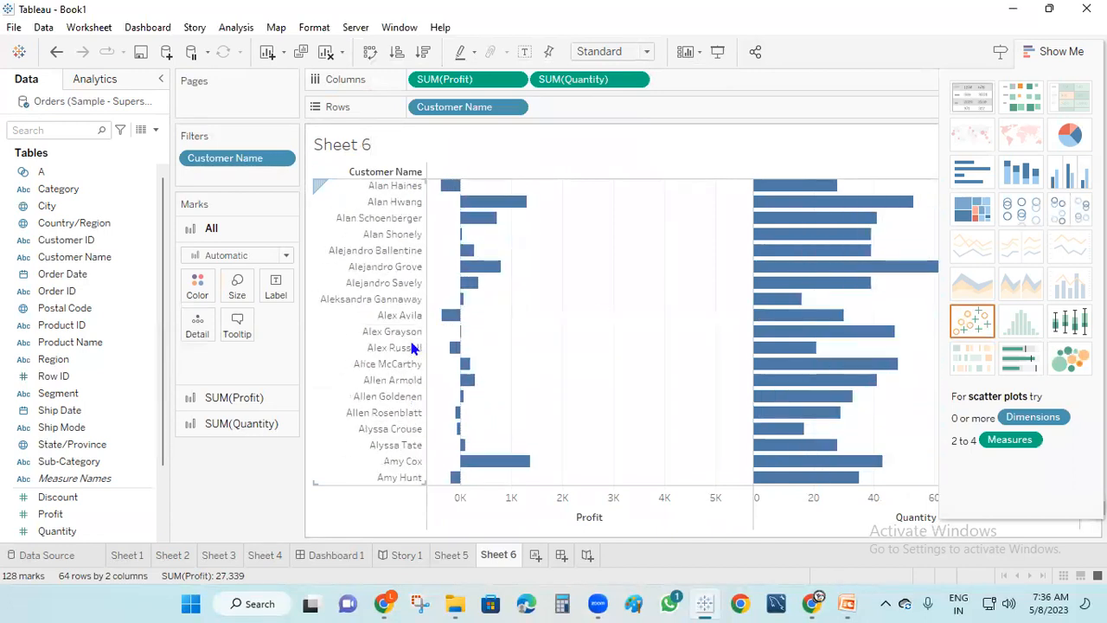
scroll(413, 343, down, 10)
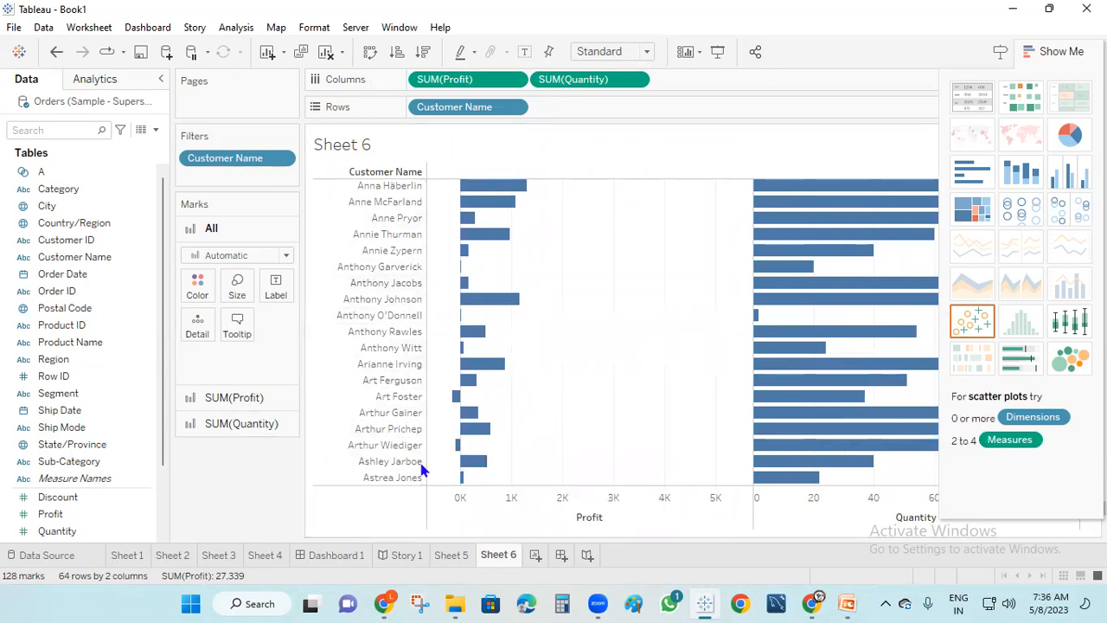
scroll(485, 328, up, 3)
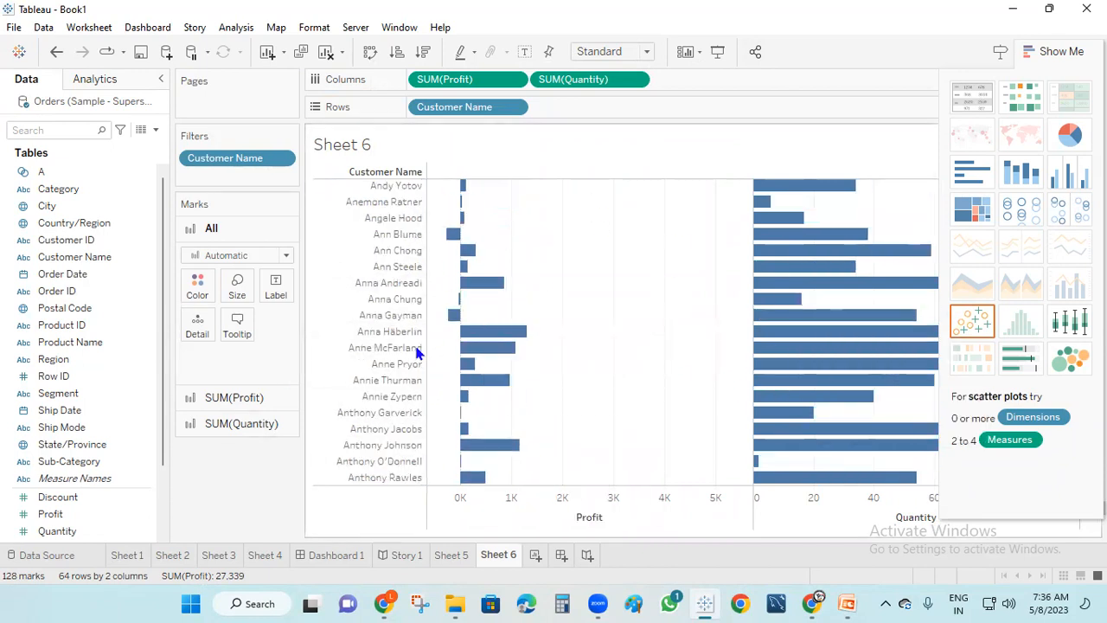
Change the wildcard filter to names starting with B, then switch to PowerPoint
right_click(245, 164)
click(286, 170)
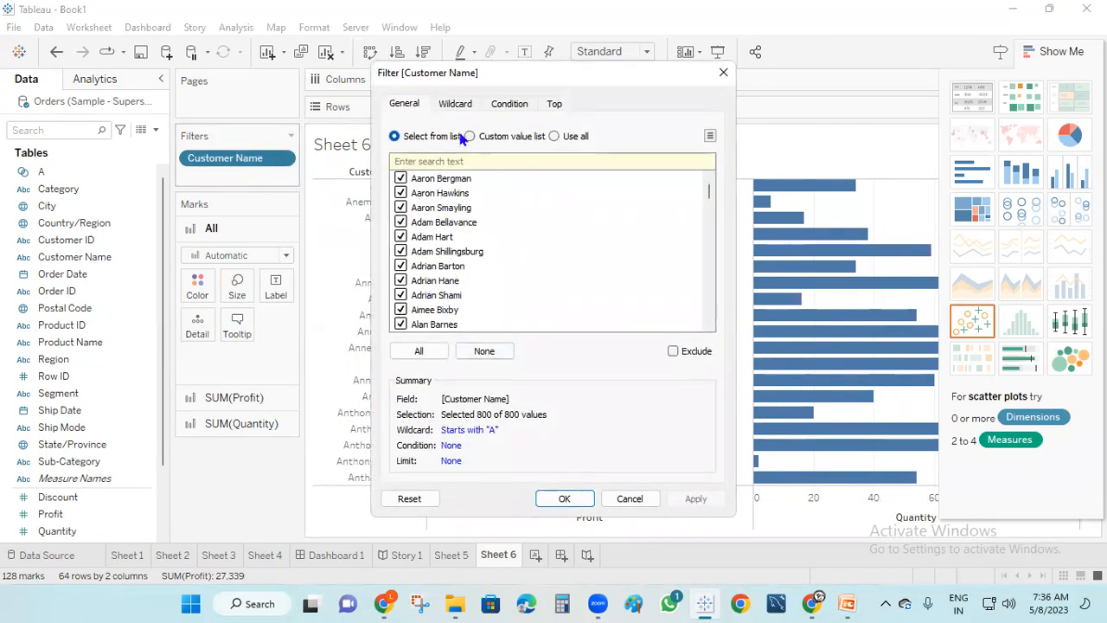
click(458, 105)
double_click(385, 148)
text(B)
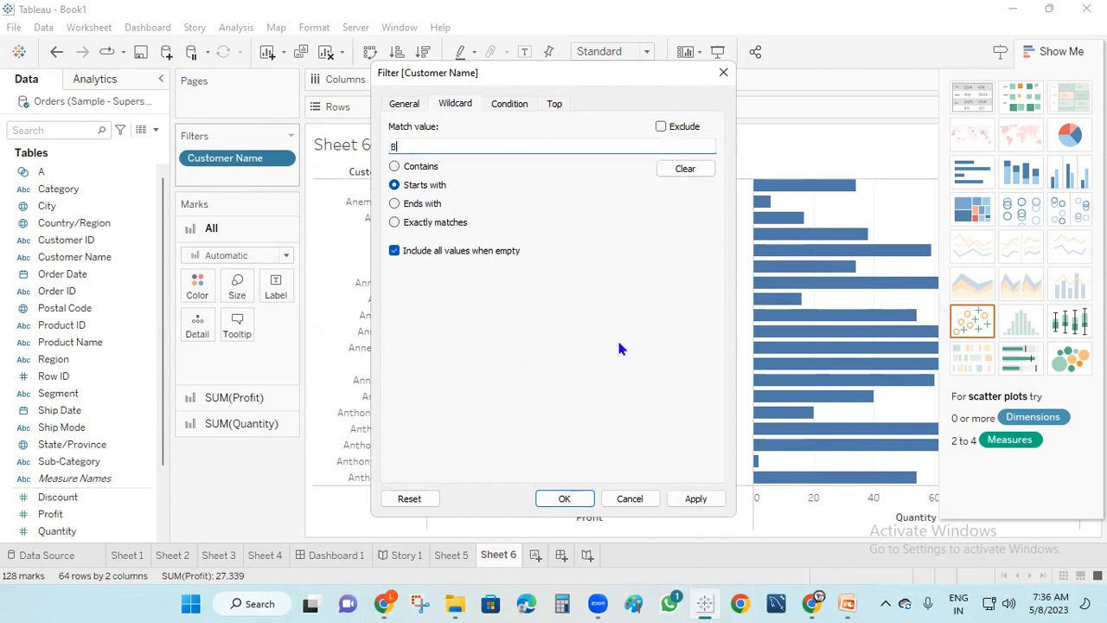
click(695, 498)
click(564, 498)
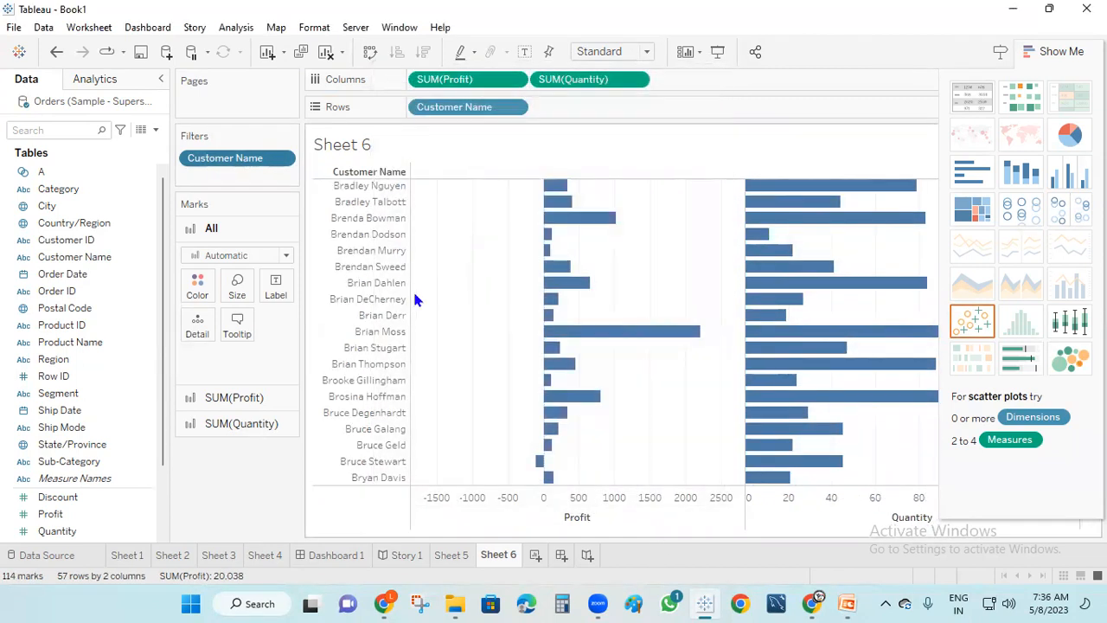
scroll(371, 346, down, 1)
scroll(380, 350, up, 5)
scroll(381, 350, up, 7)
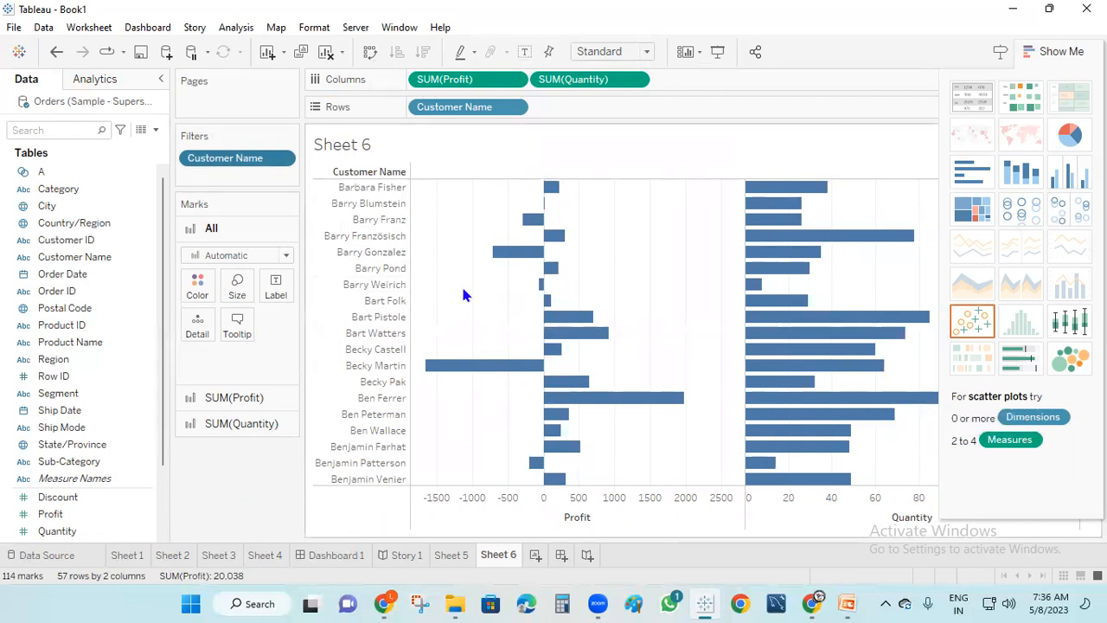
click(848, 604)
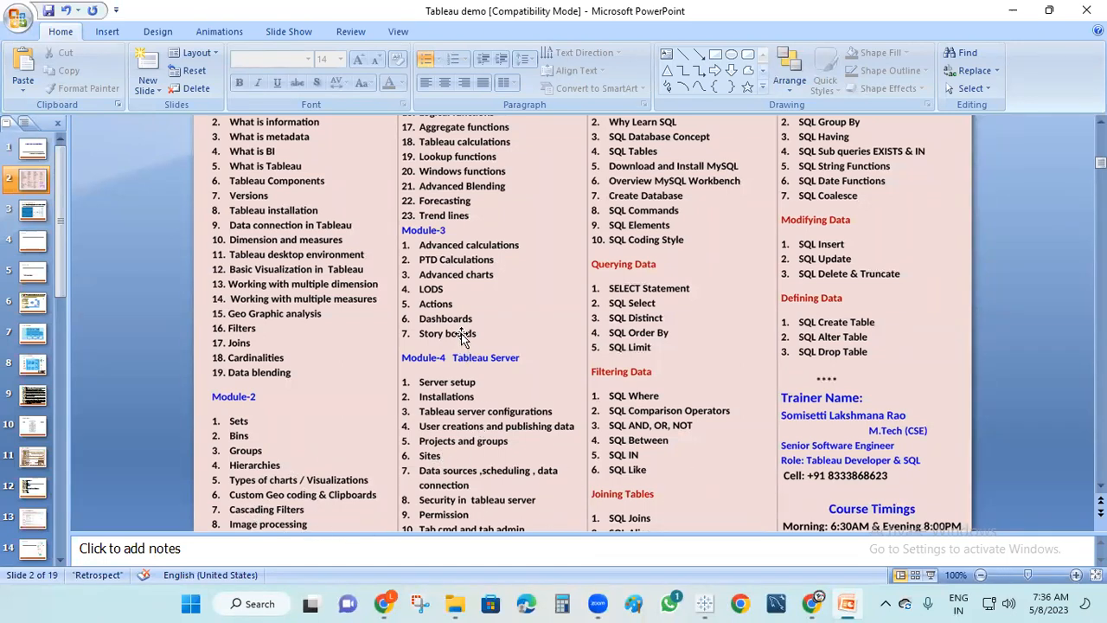
Scroll the course outline up to Module -1, then minimise PowerPoint
scroll(459, 264, up, 1)
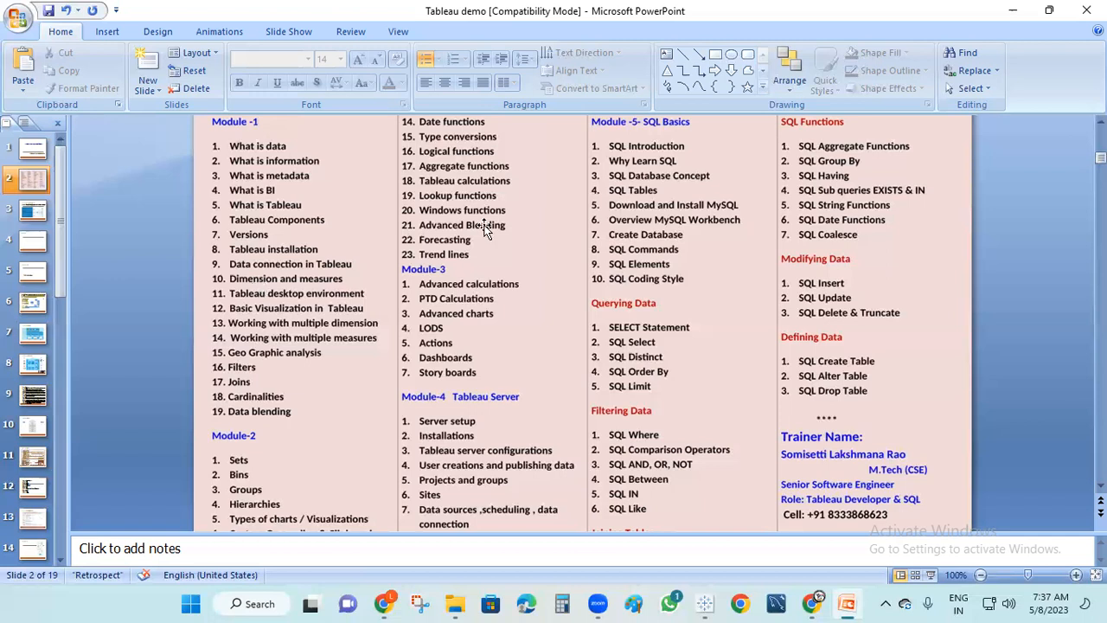
click(1016, 10)
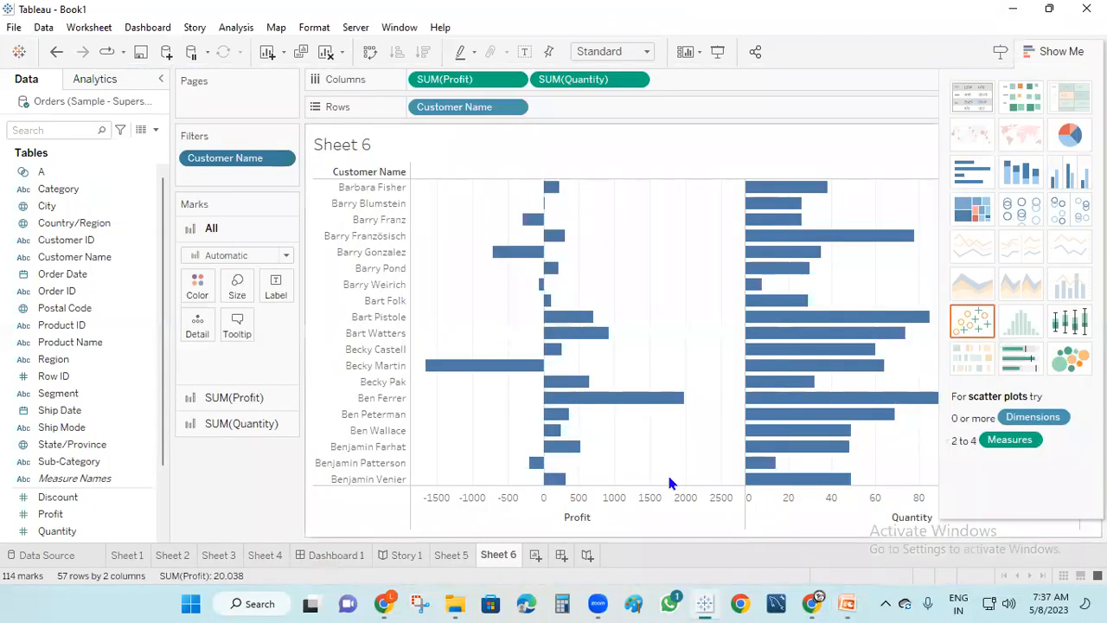
On new Sheet 7, plot SUM(Discount) by Category as horizontal bars totalling 1,584
click(536, 555)
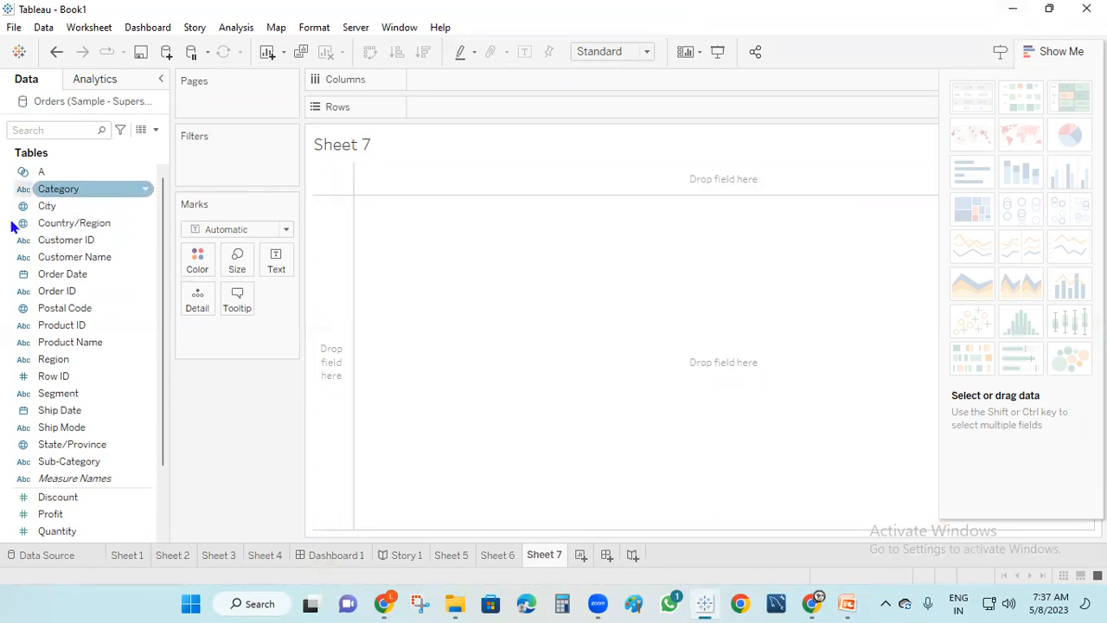
drag(61, 190, 455, 105)
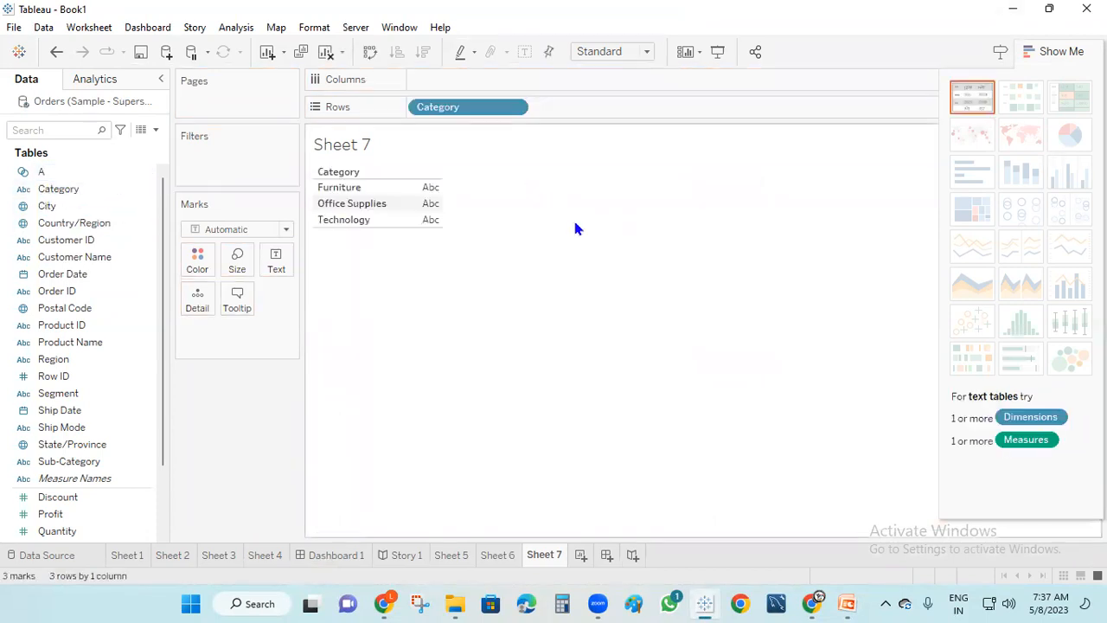
drag(58, 496, 480, 85)
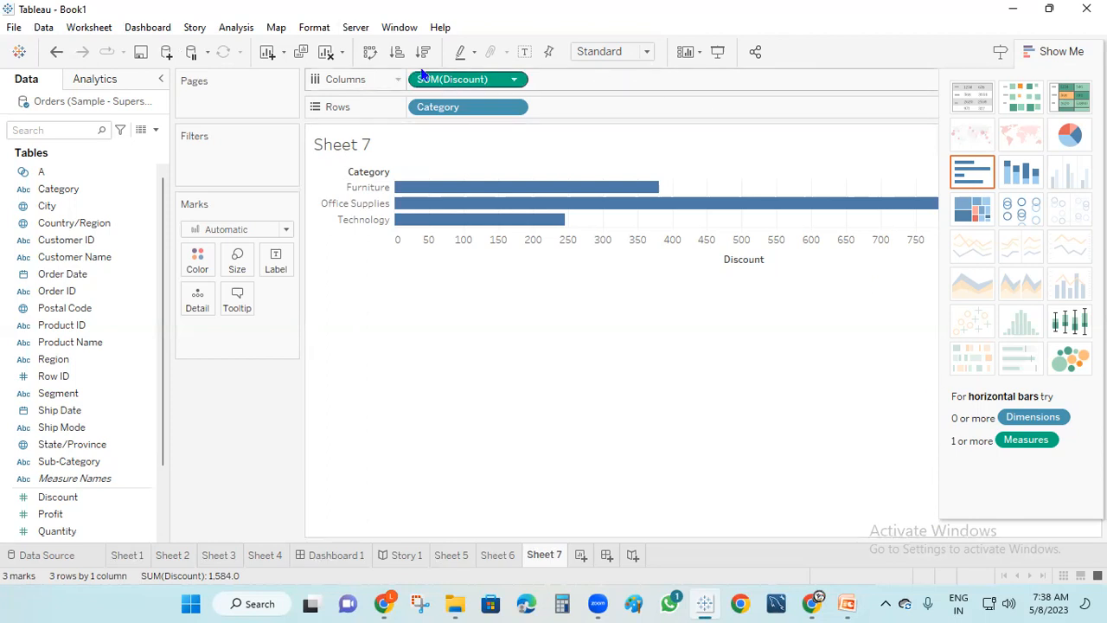
Add the note 'SELECT CATEGORT FORM' below the Sheet 7 discount bar chart
click(360, 413)
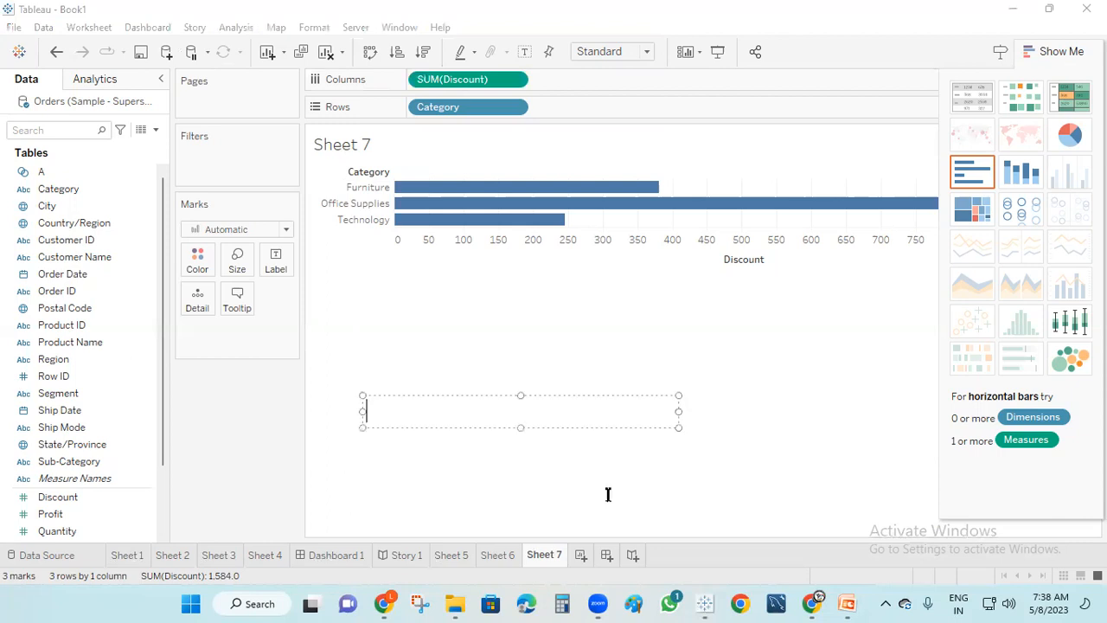
text(SE;E)
key(BackSpace)
key(BackSpace)
text(LECT)
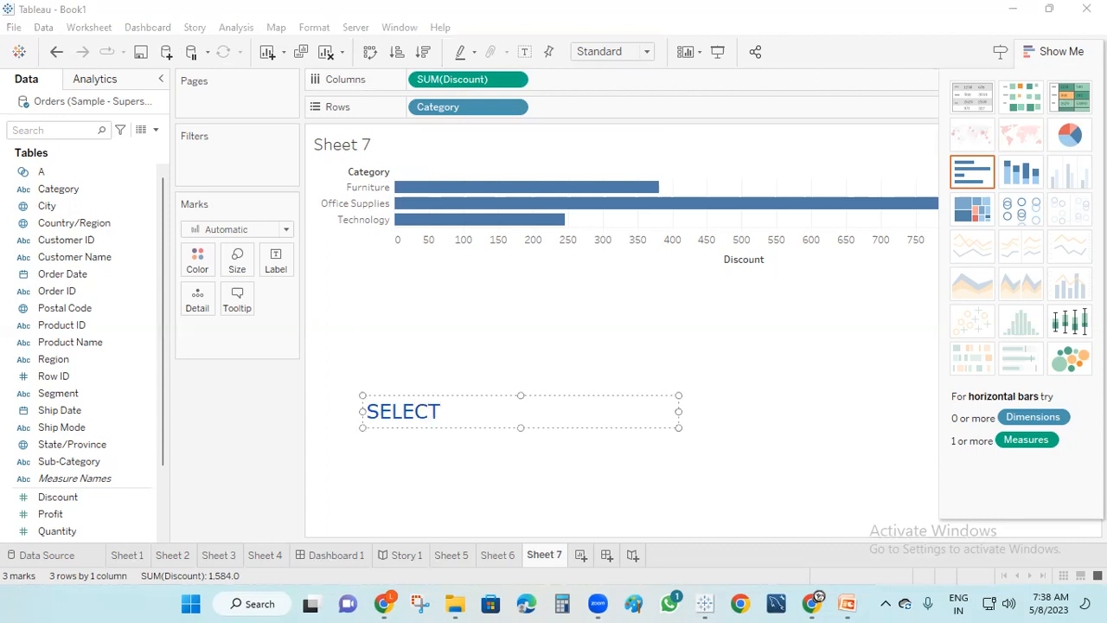
text( CATEGER)
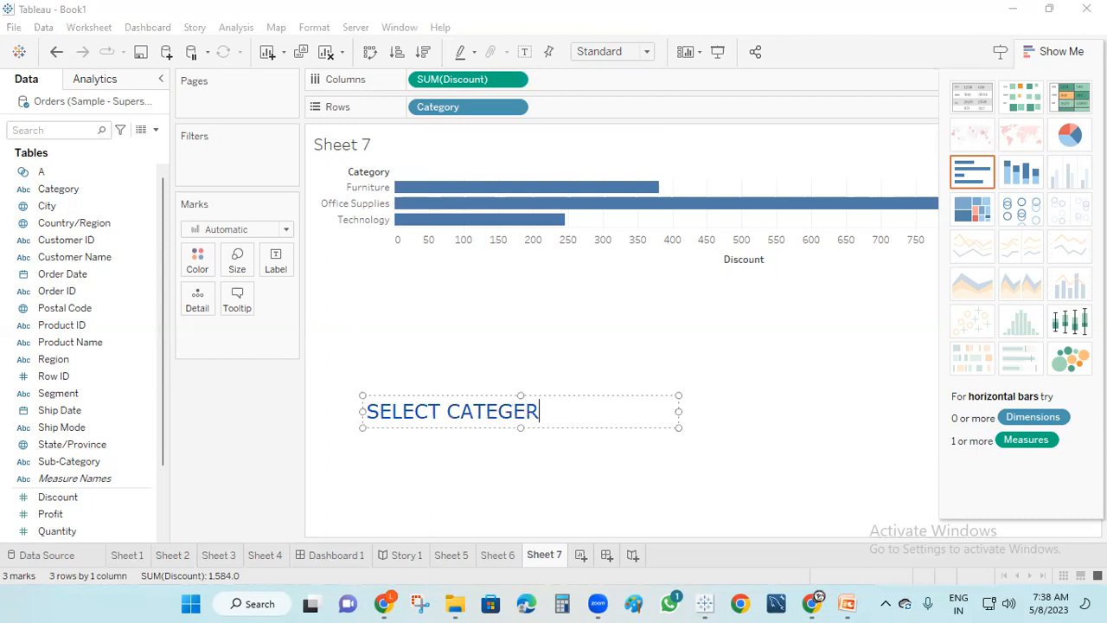
key(BackSpace)
key(BackSpace)
text(ORT FORM)
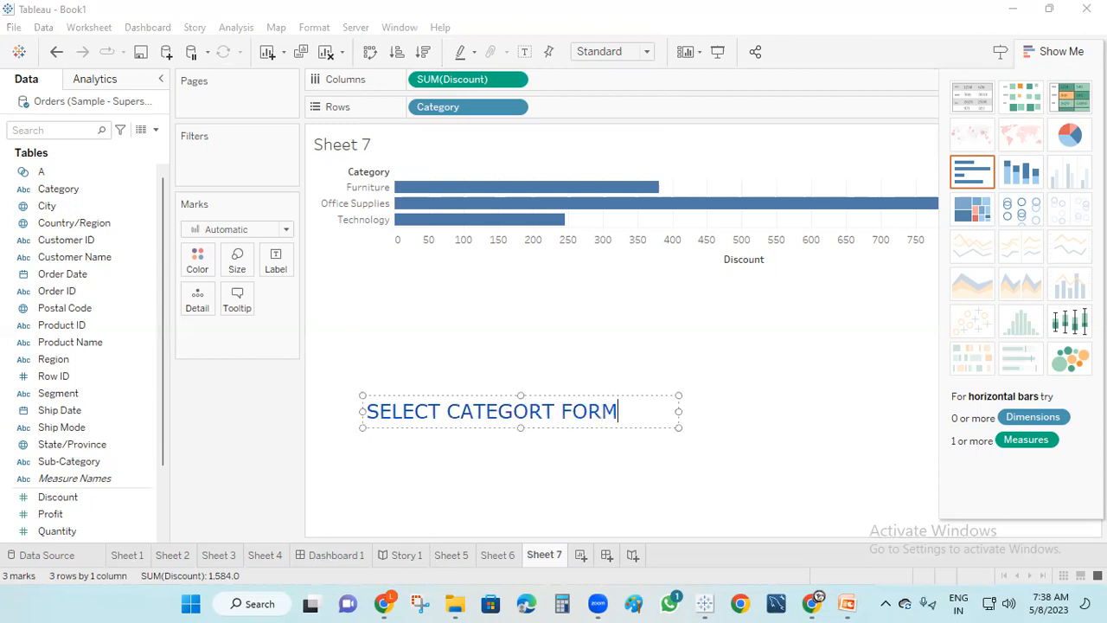
click(38, 105)
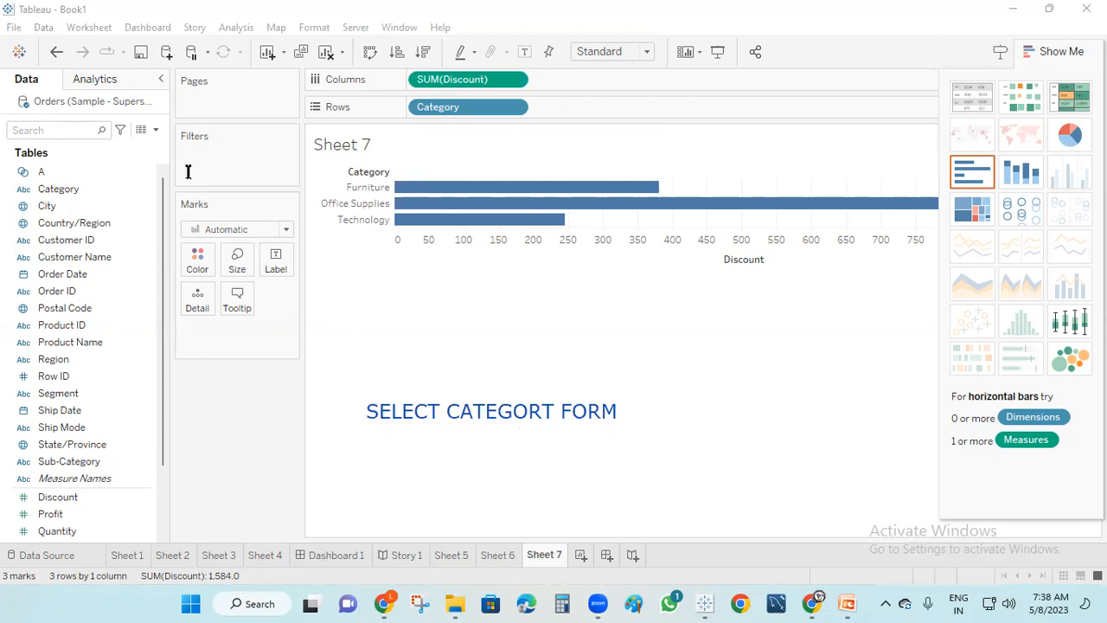
Add the word 'ORDER' in a second text box beside that phrase
click(626, 408)
text(ODER)
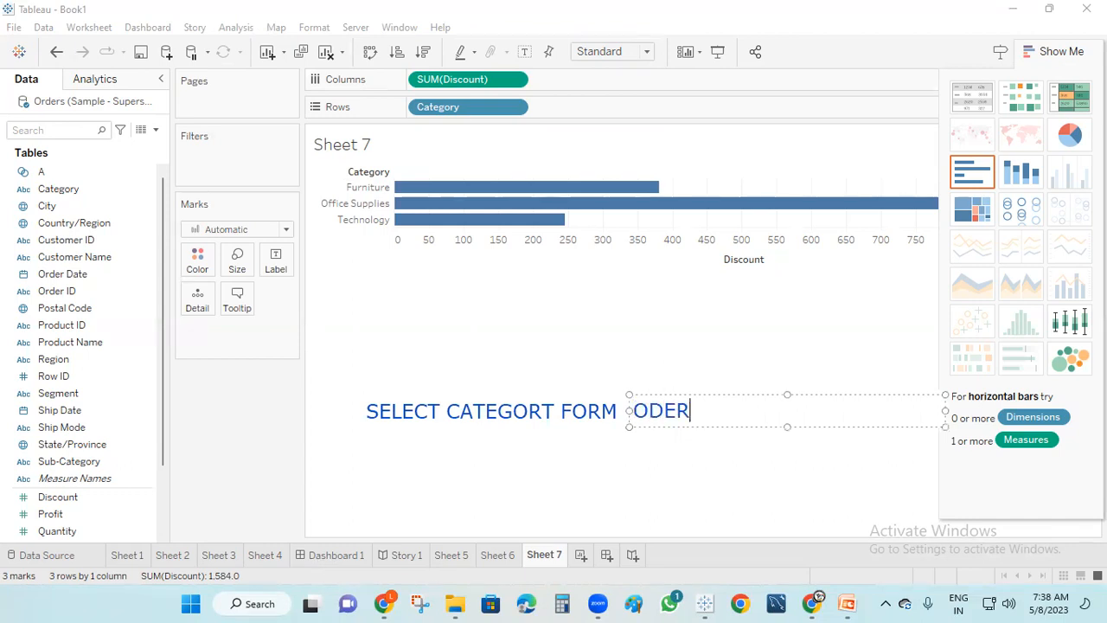
key(BackSpace)
key(BackSpace)
key(BackSpace)
key(BackSpace)
text(ORDER)
click(729, 381)
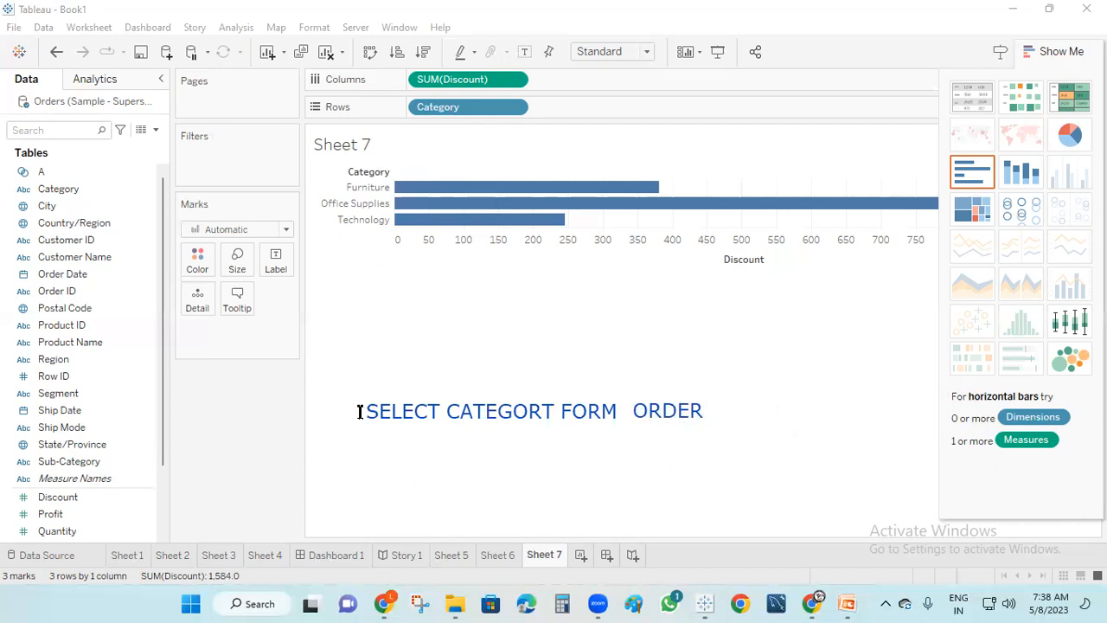